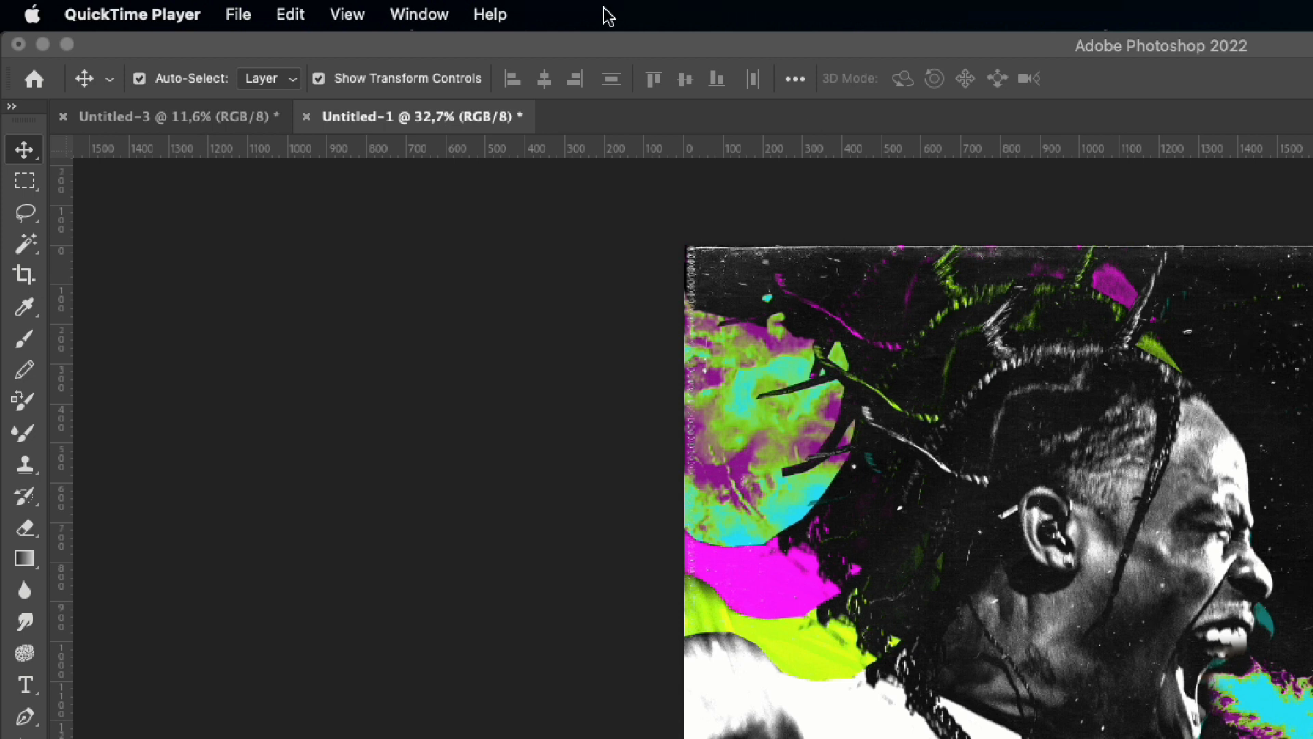
Create a new 2000 x 2000 px RGB document at 144 ppi with a white background.
click(457, 333)
click(186, 15)
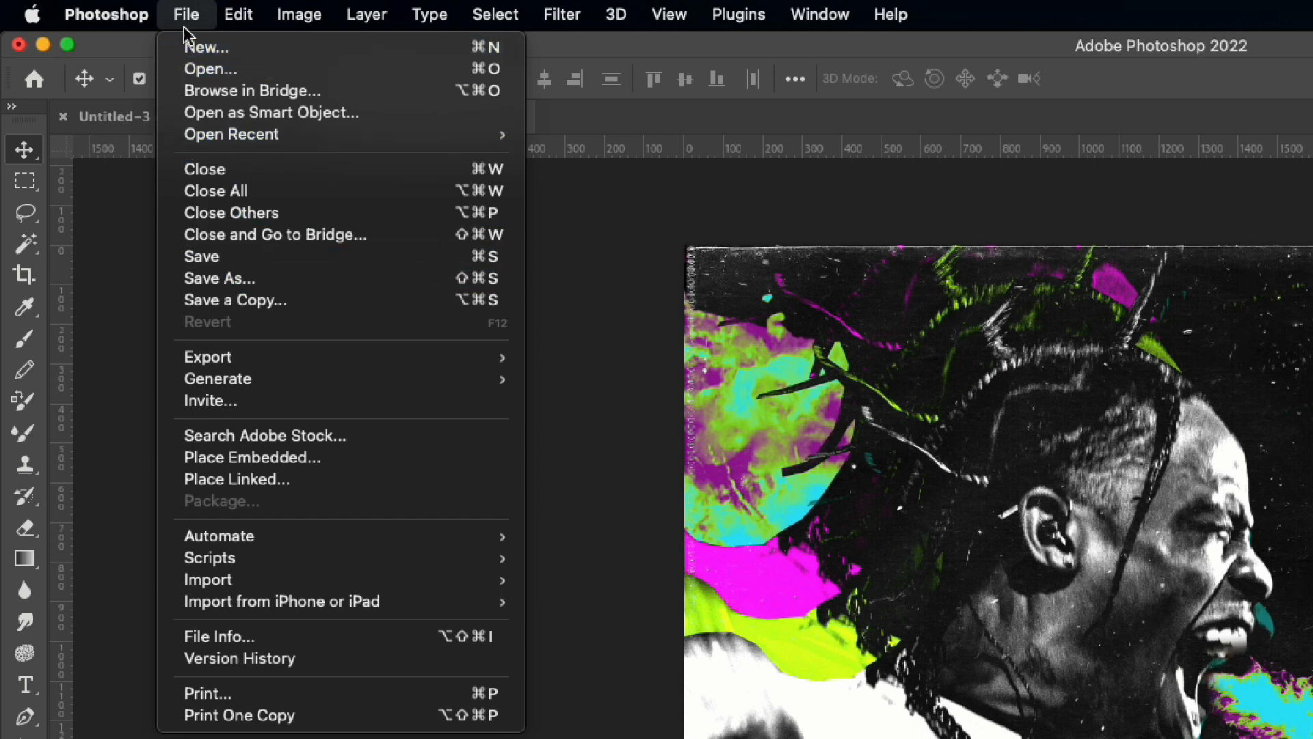
click(194, 45)
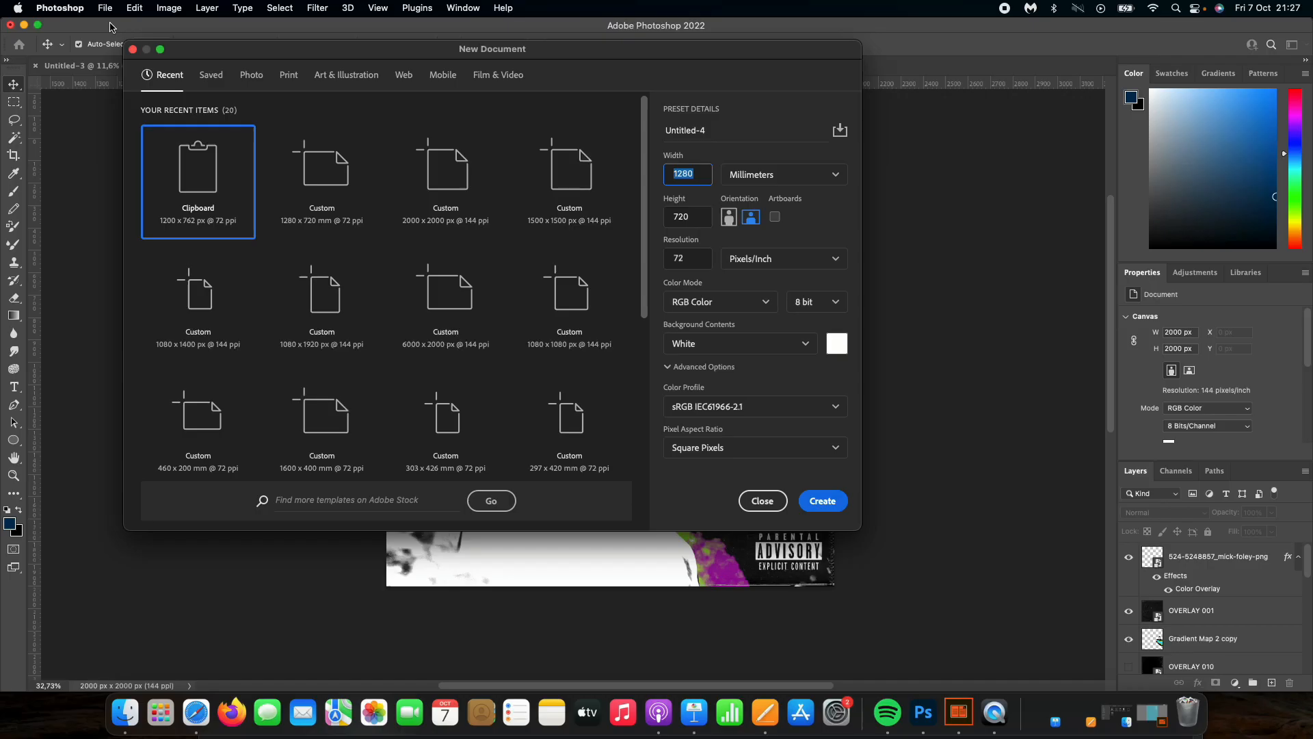
click(442, 186)
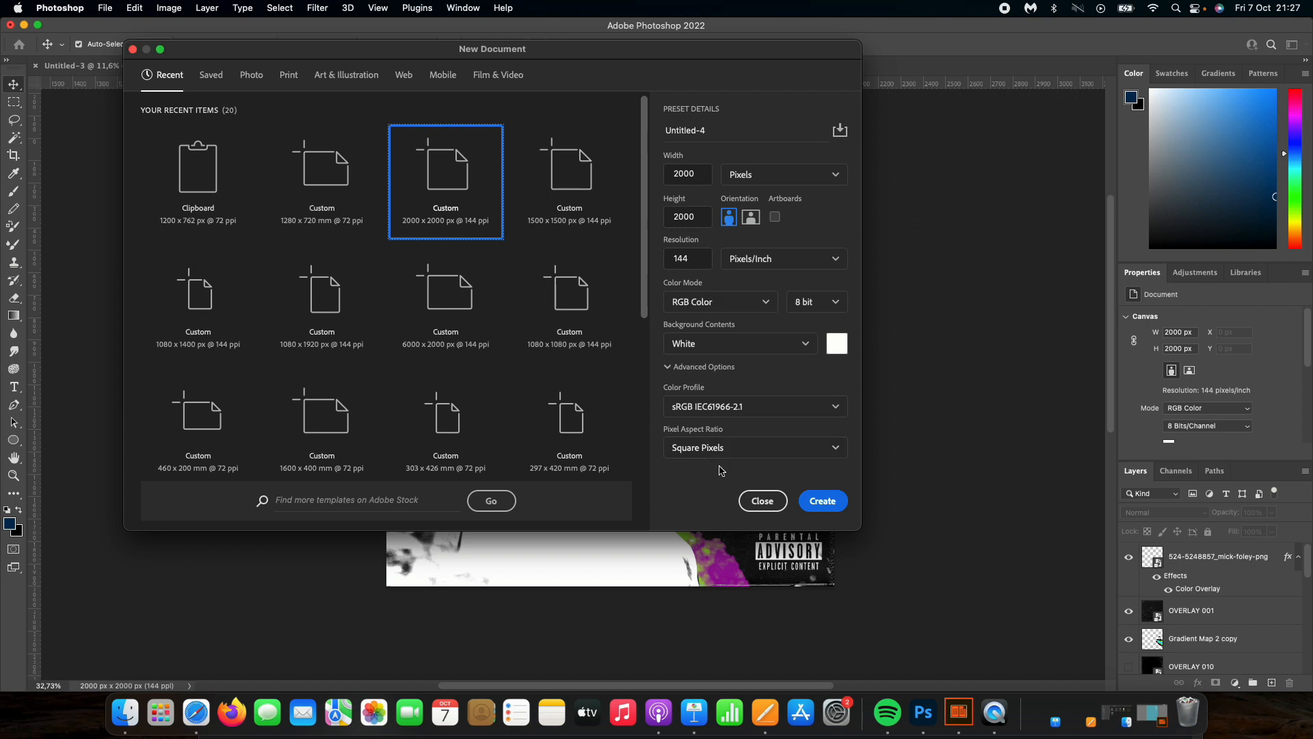
click(816, 500)
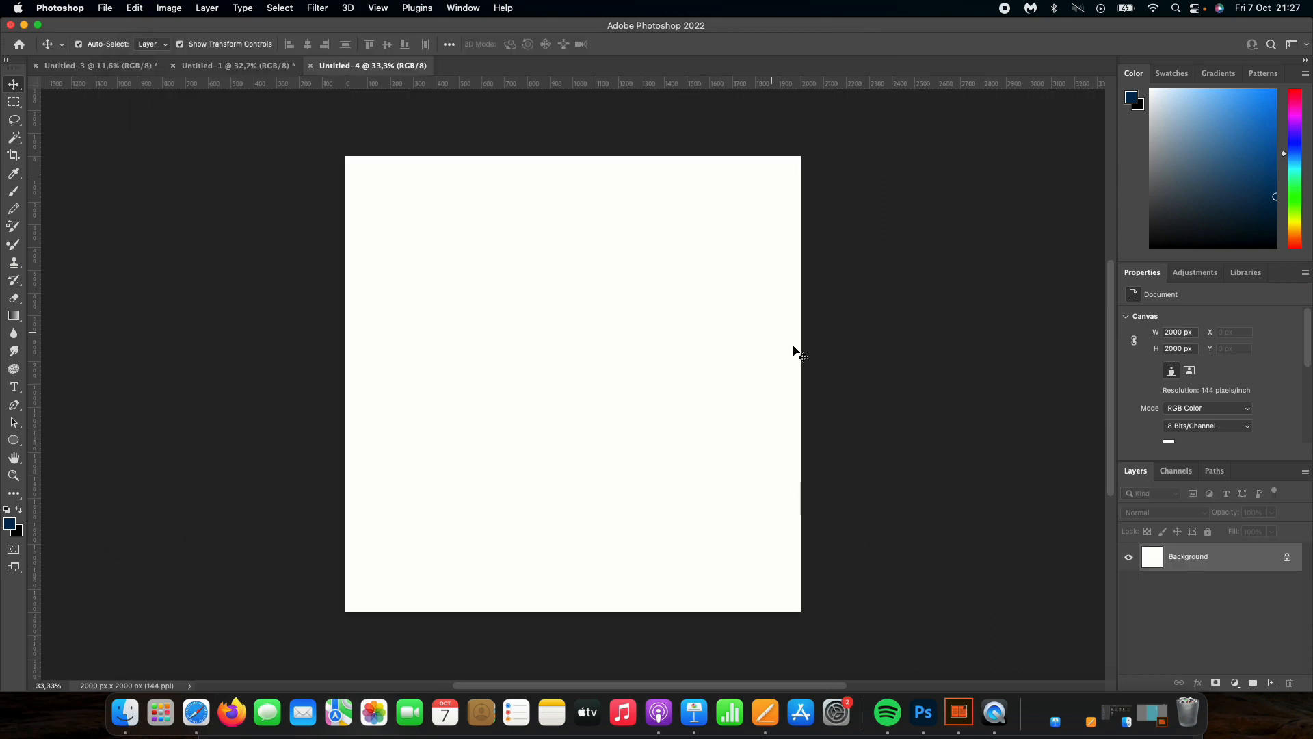
Place the shouting performer's photo on the canvas, enlarge it to cover the whole square and reposition it.
click(140, 711)
drag(349, 265, 501, 512)
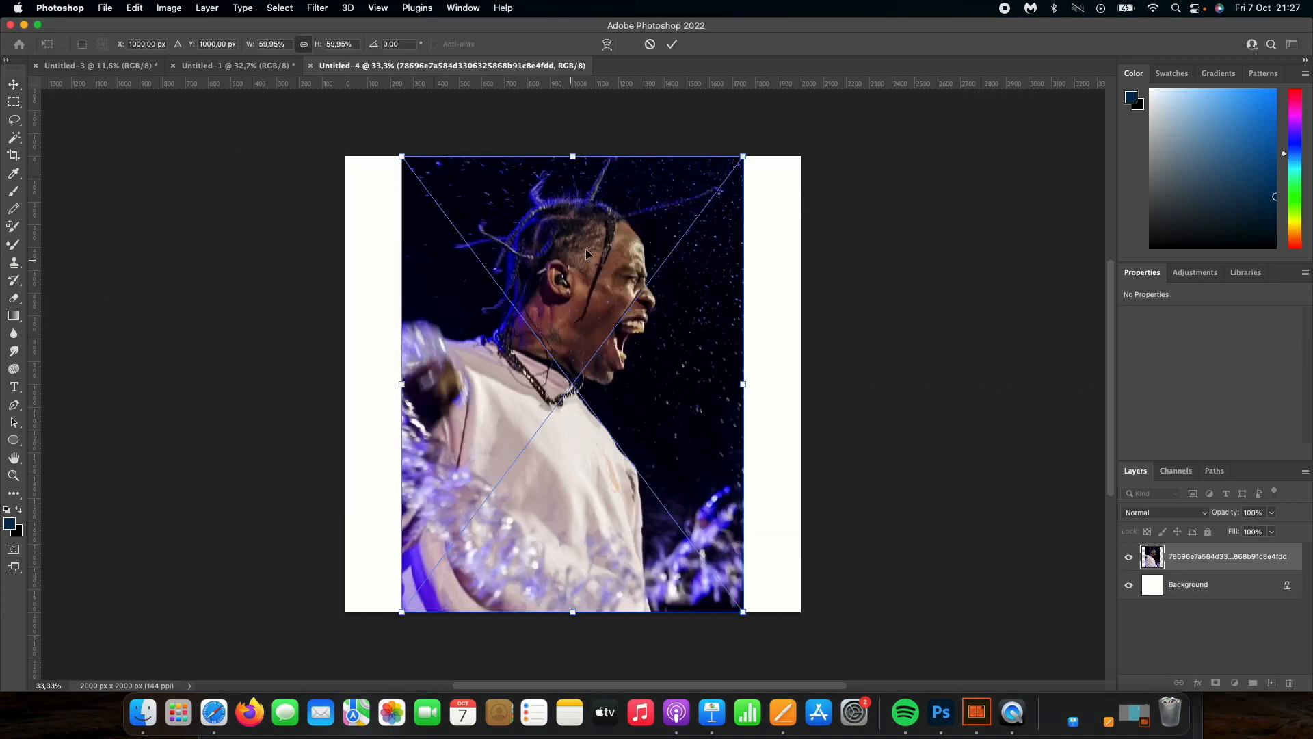
drag(743, 156, 808, 73)
drag(401, 608, 284, 680)
drag(580, 448, 571, 545)
mouse_move(800, 162)
mouse_down()
mouse_move(822, 135)
mouse_move(800, 185)
mouse_up()
key(Return)
Examine the finished cover in Untitled-1 for comparison and return to the new document.
click(238, 66)
click(404, 66)
key(Return)
click(238, 65)
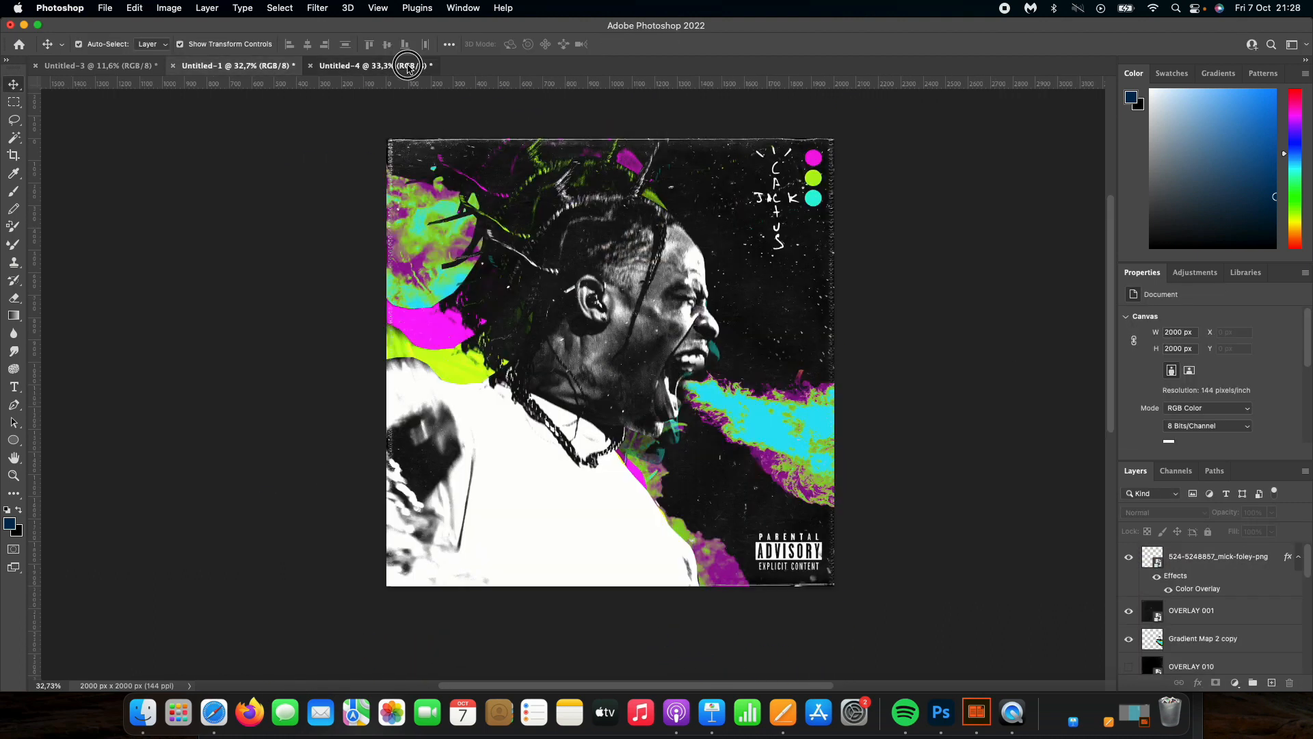
click(407, 66)
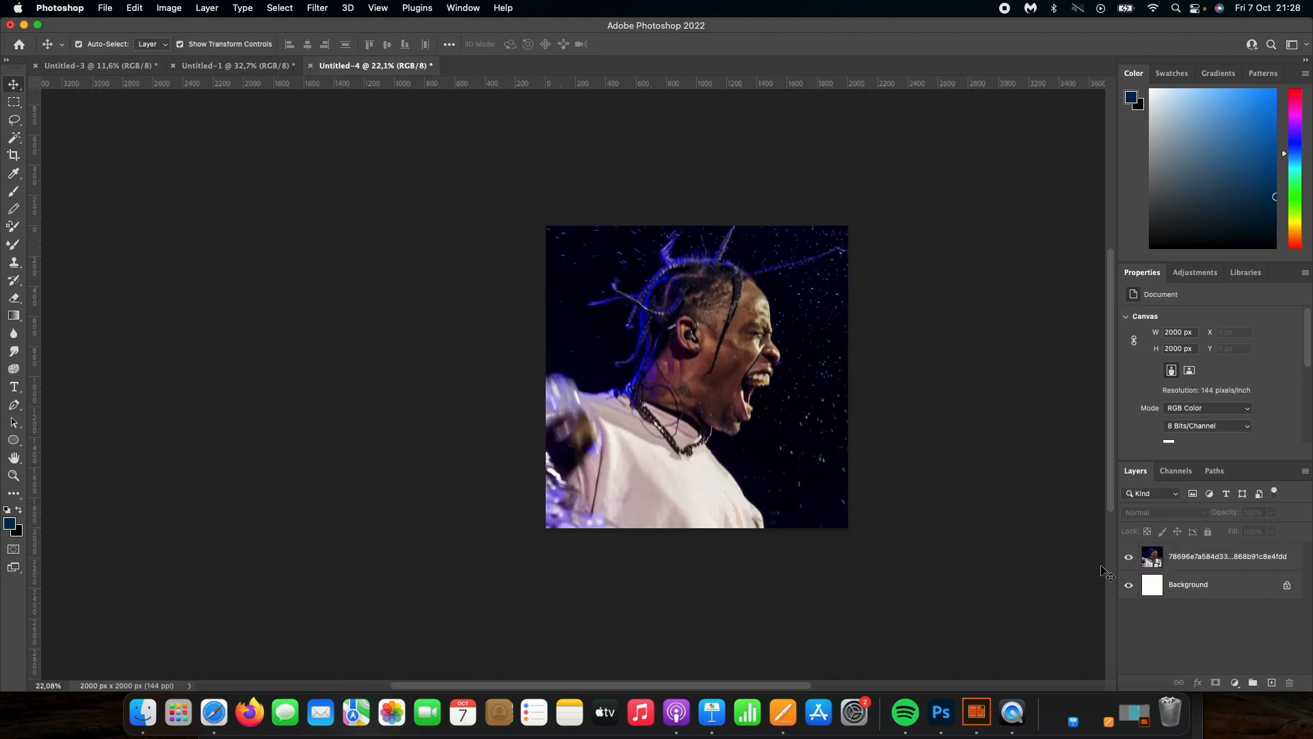
Add a Gradient Map adjustment layer above the performer's photo.
scroll(909, 490, right, 1)
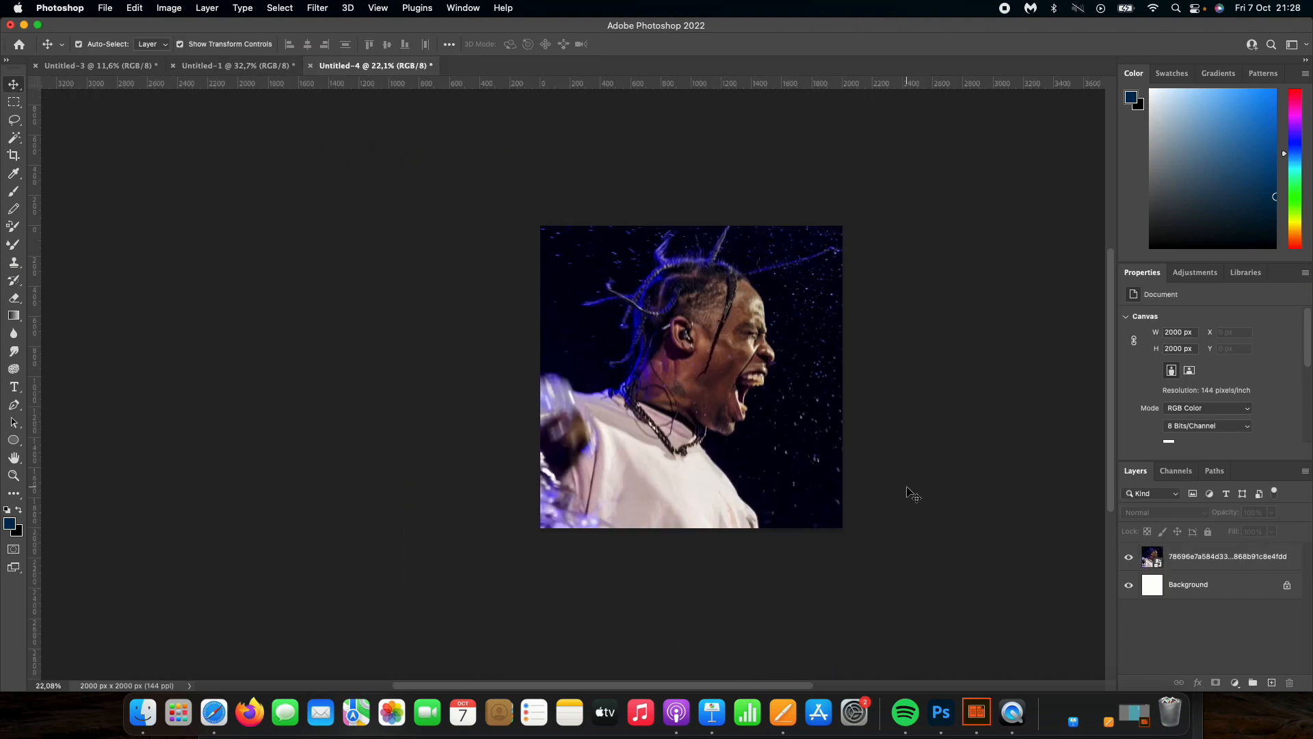
scroll(909, 490, right, 5)
click(1198, 556)
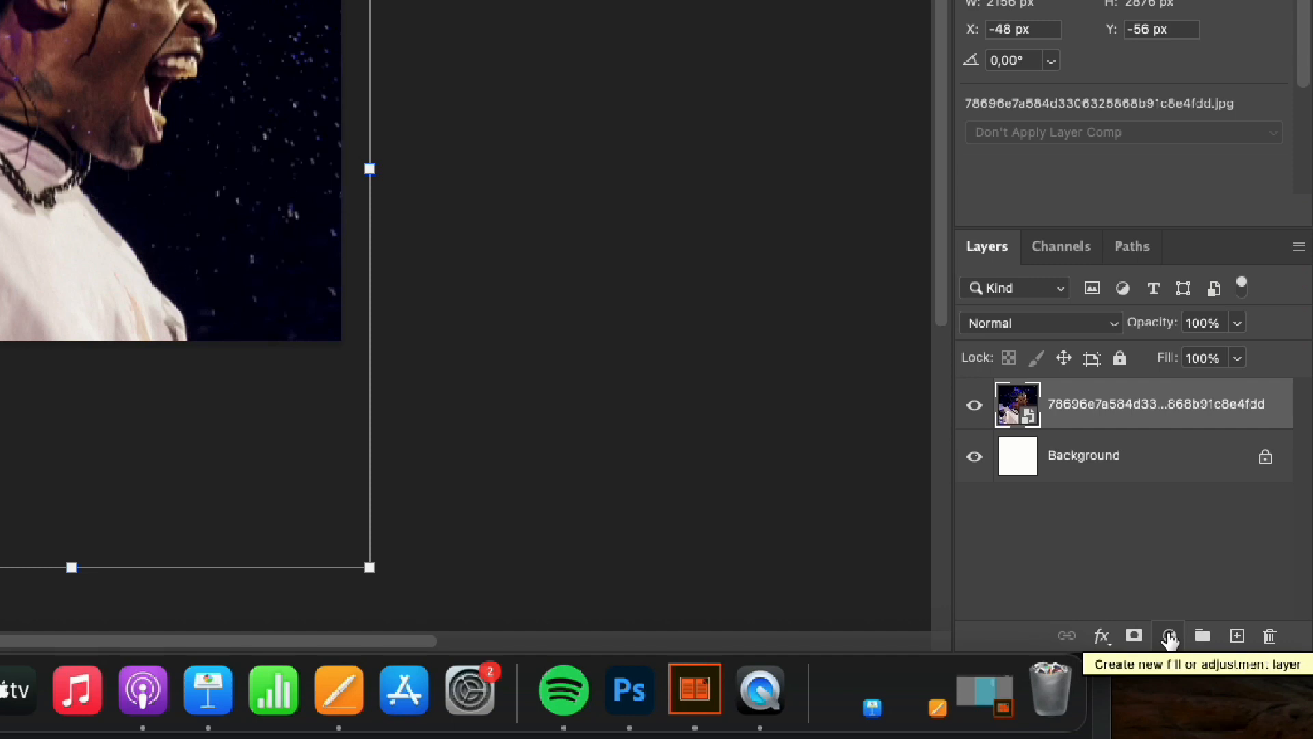
click(1169, 637)
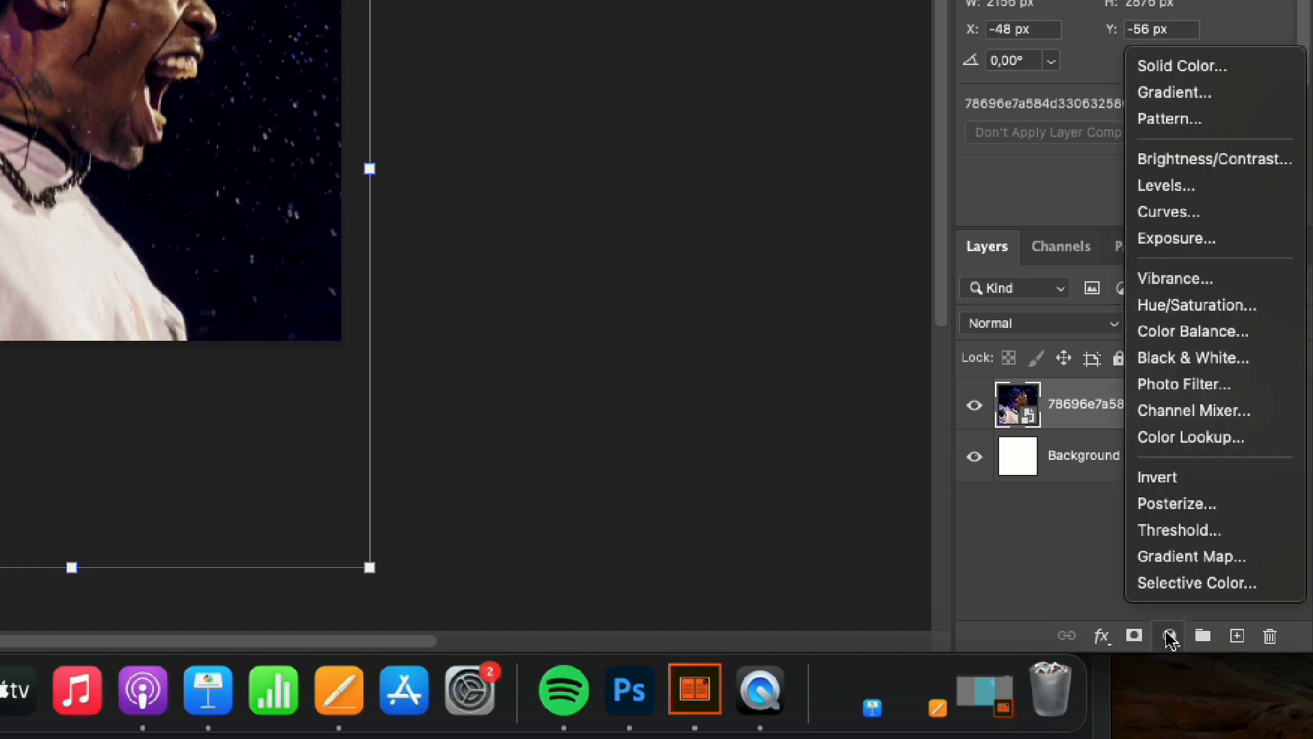
click(1172, 565)
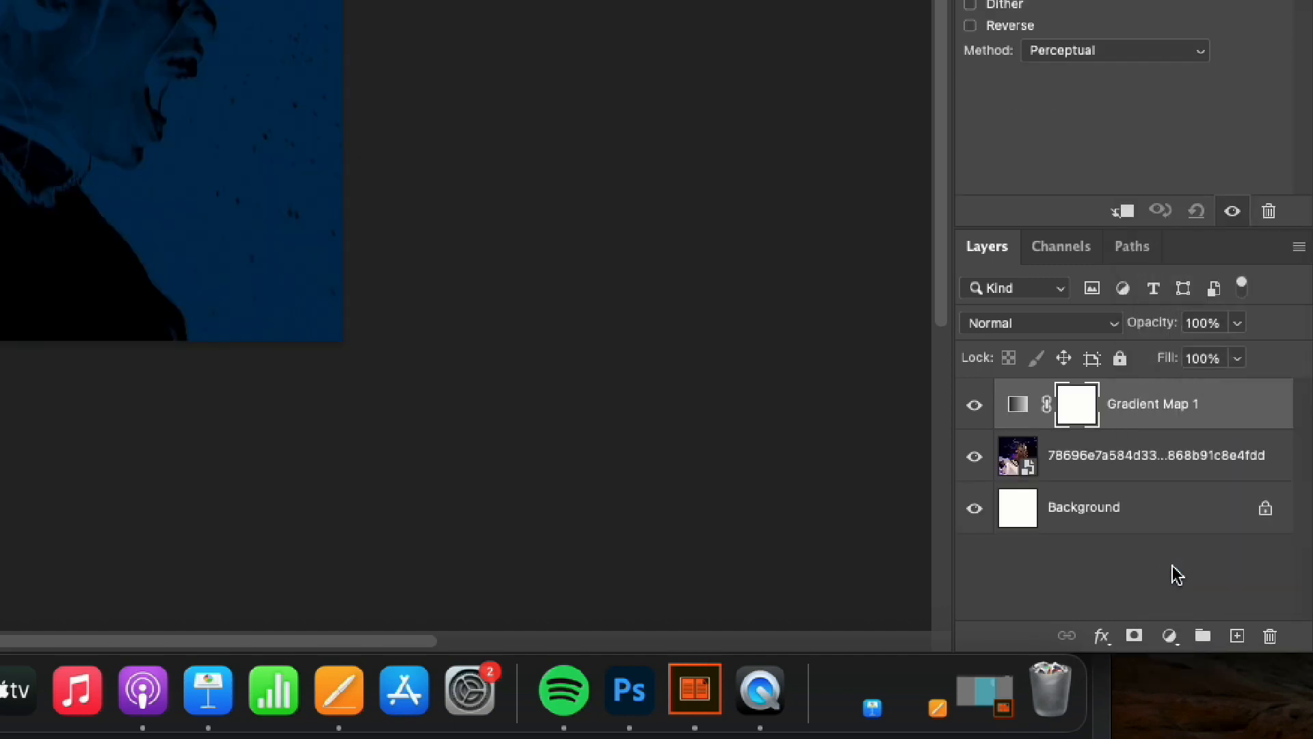
Set the starting colour stop of the gradient map to black.
click(1181, 323)
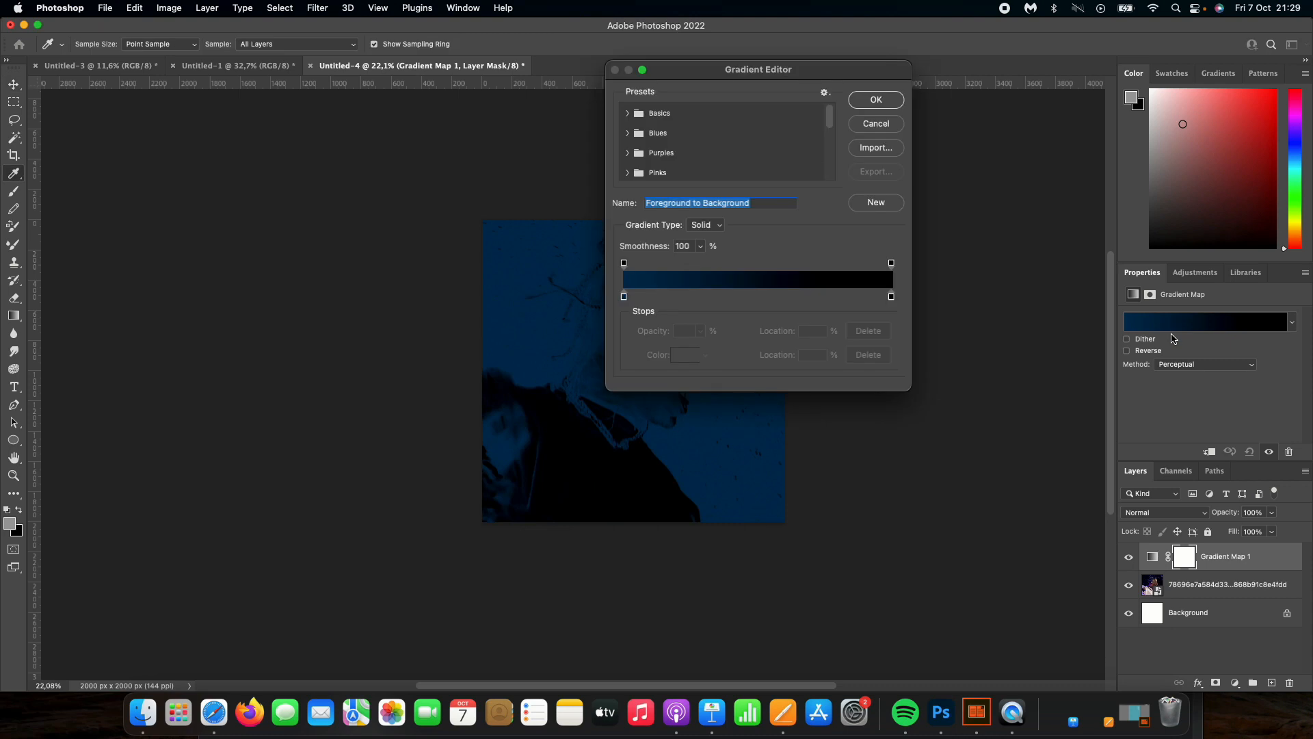
click(624, 296)
click(685, 354)
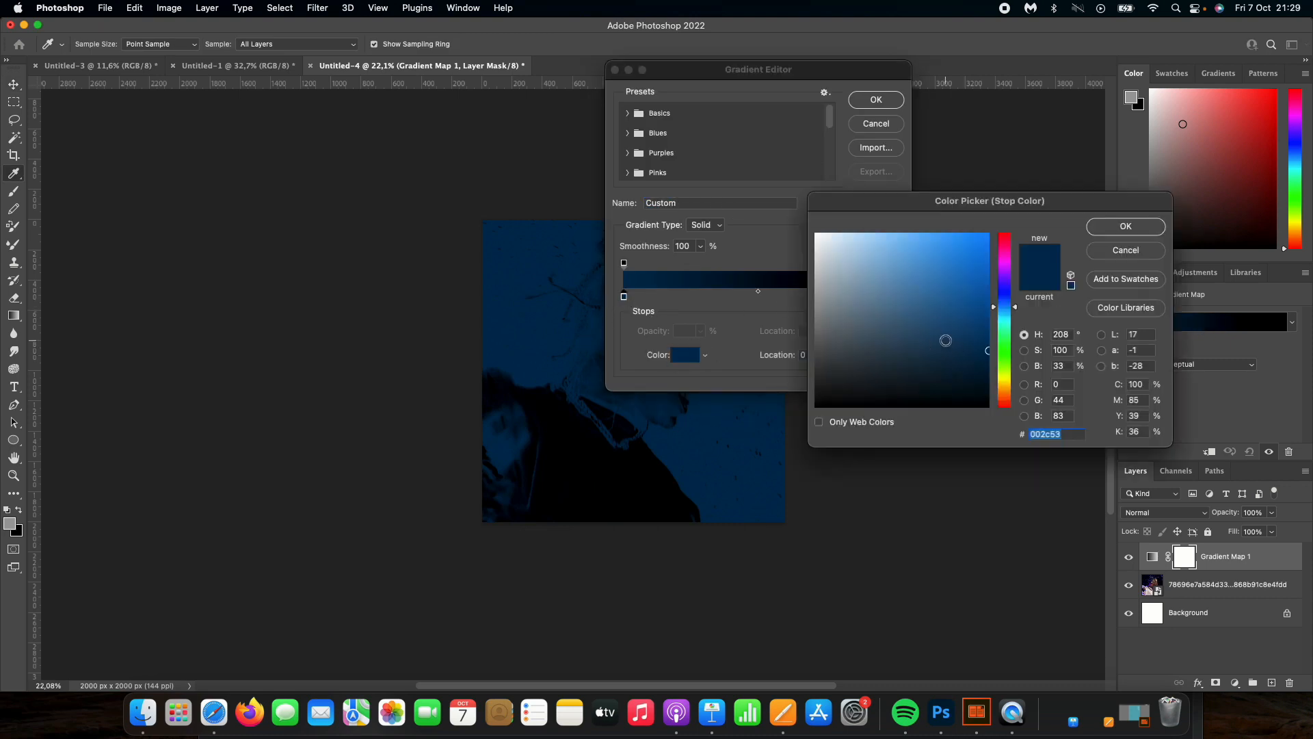
drag(945, 340, 800, 434)
click(1125, 226)
Set the gradient map's end colour stop to white (ffffff) and apply the edited gradient.
click(892, 297)
click(685, 354)
drag(882, 274, 802, 228)
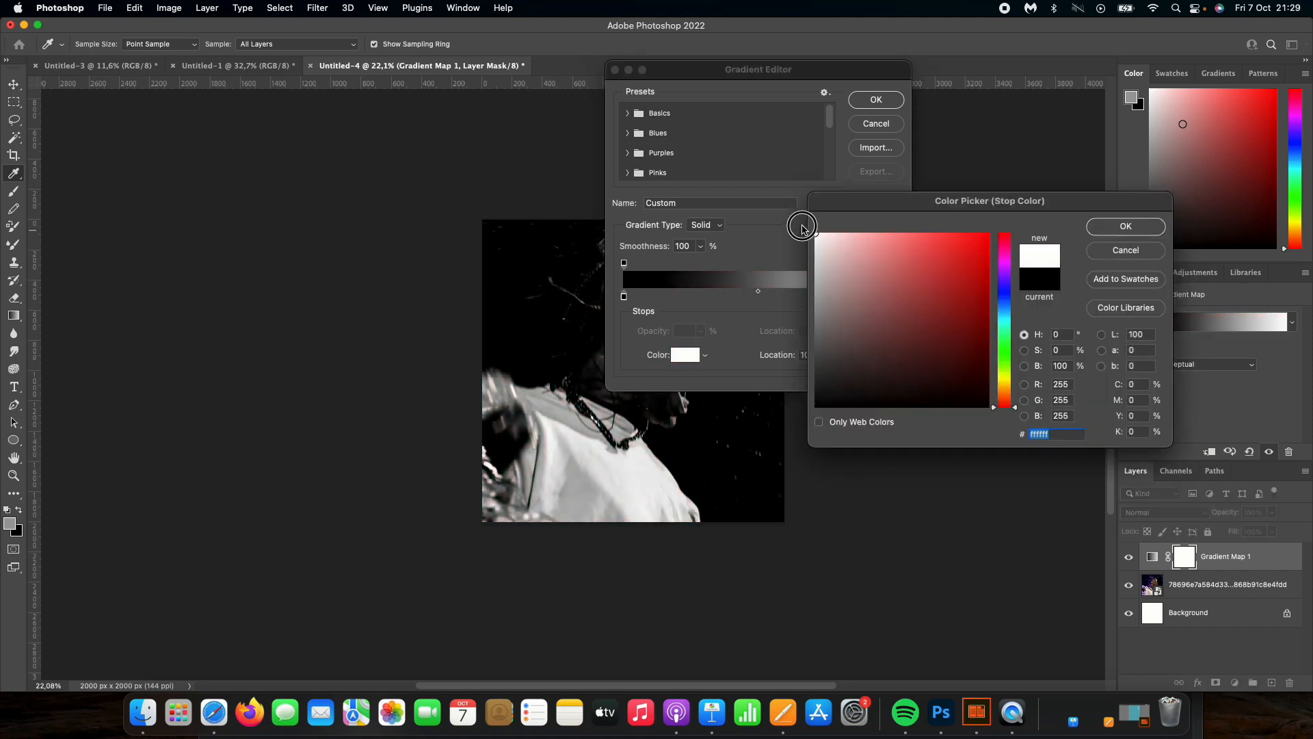
click(1126, 225)
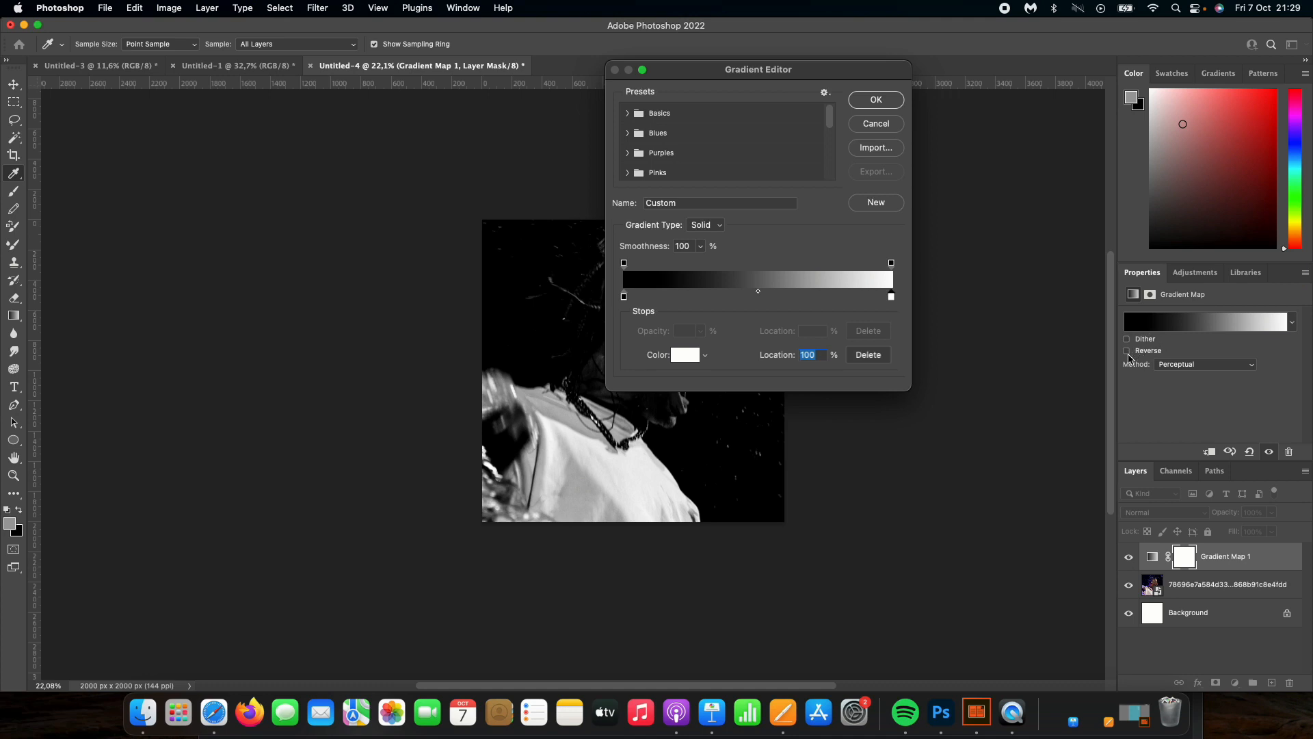
click(895, 100)
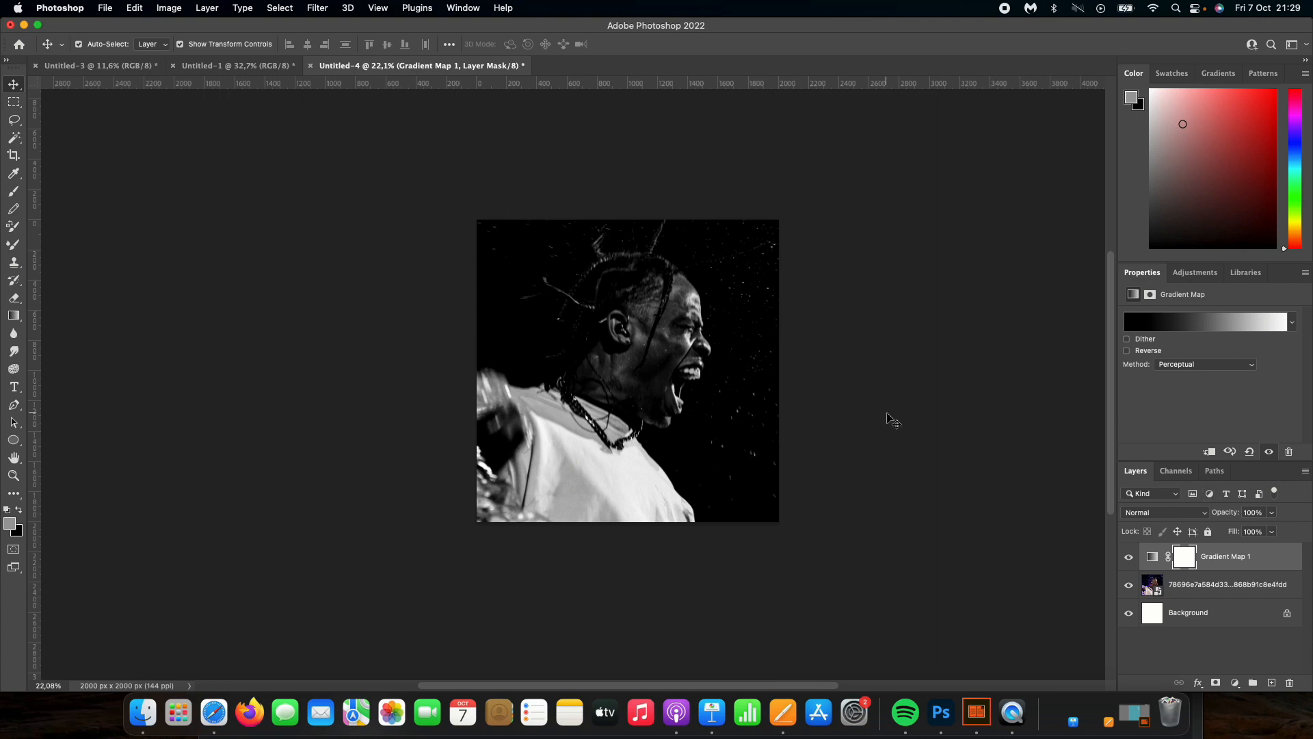
Clip the Gradient Map 1 adjustment to the photo layer beneath it with a clipping mask.
right_click(1263, 558)
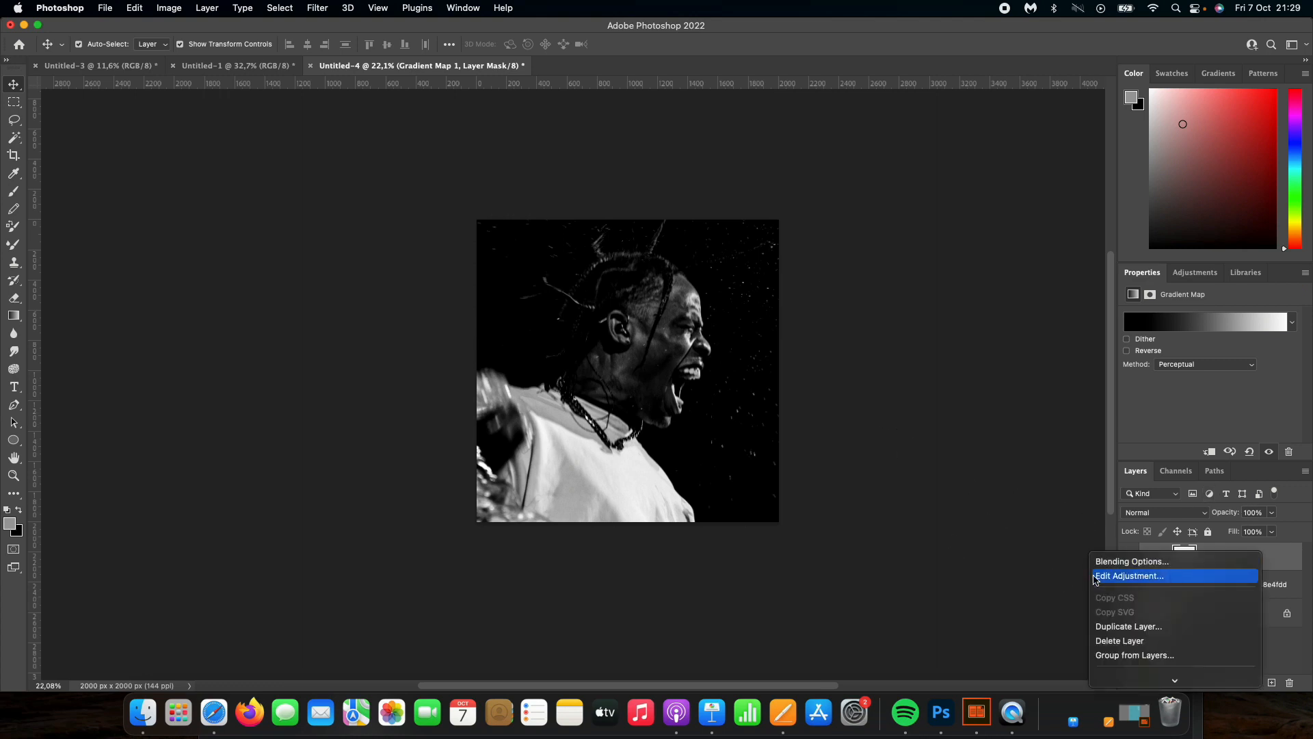
scroll(1135, 607, down, 8)
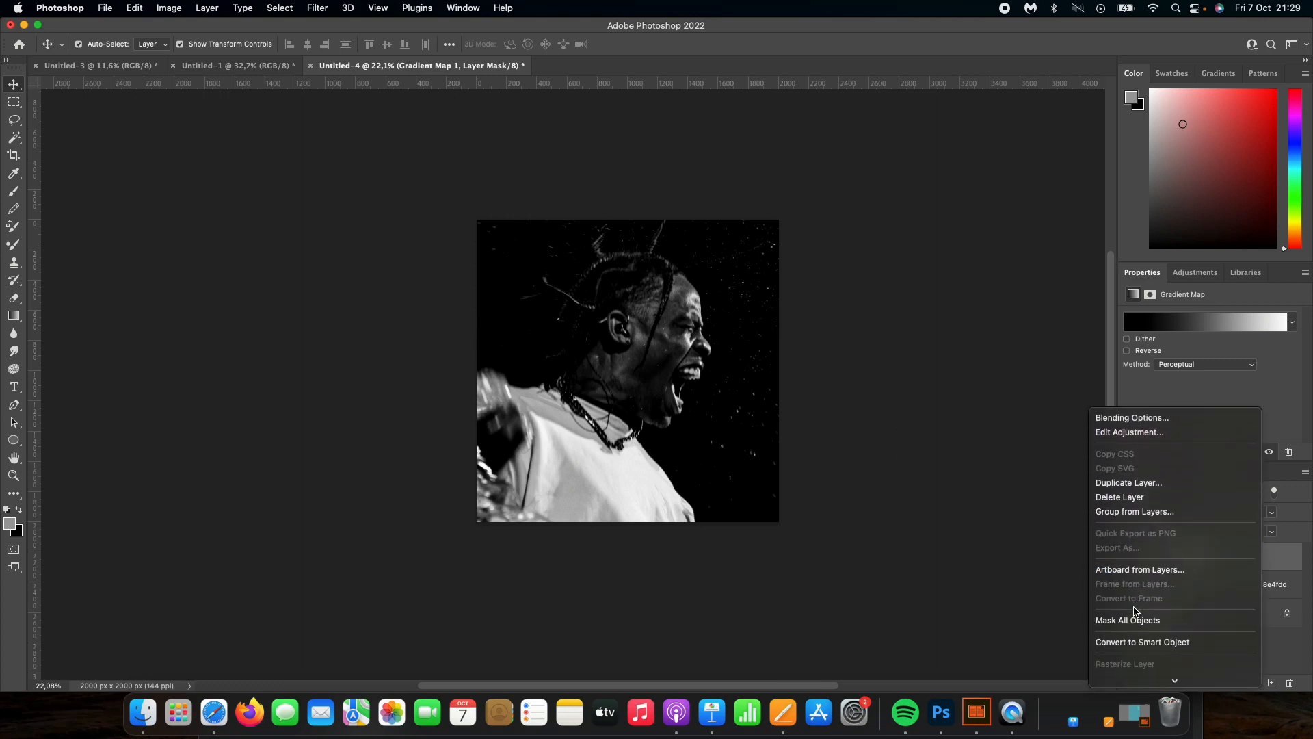
click(1148, 543)
click(997, 531)
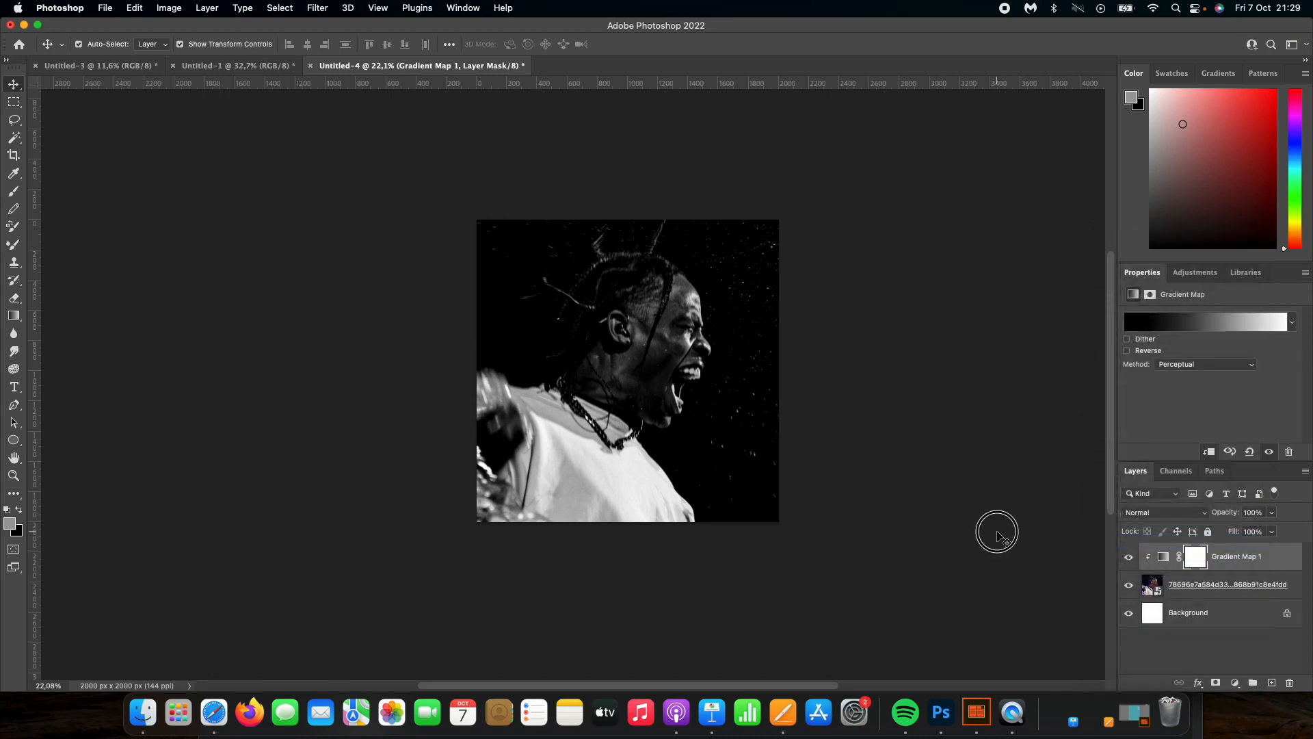
click(1216, 586)
click(1045, 407)
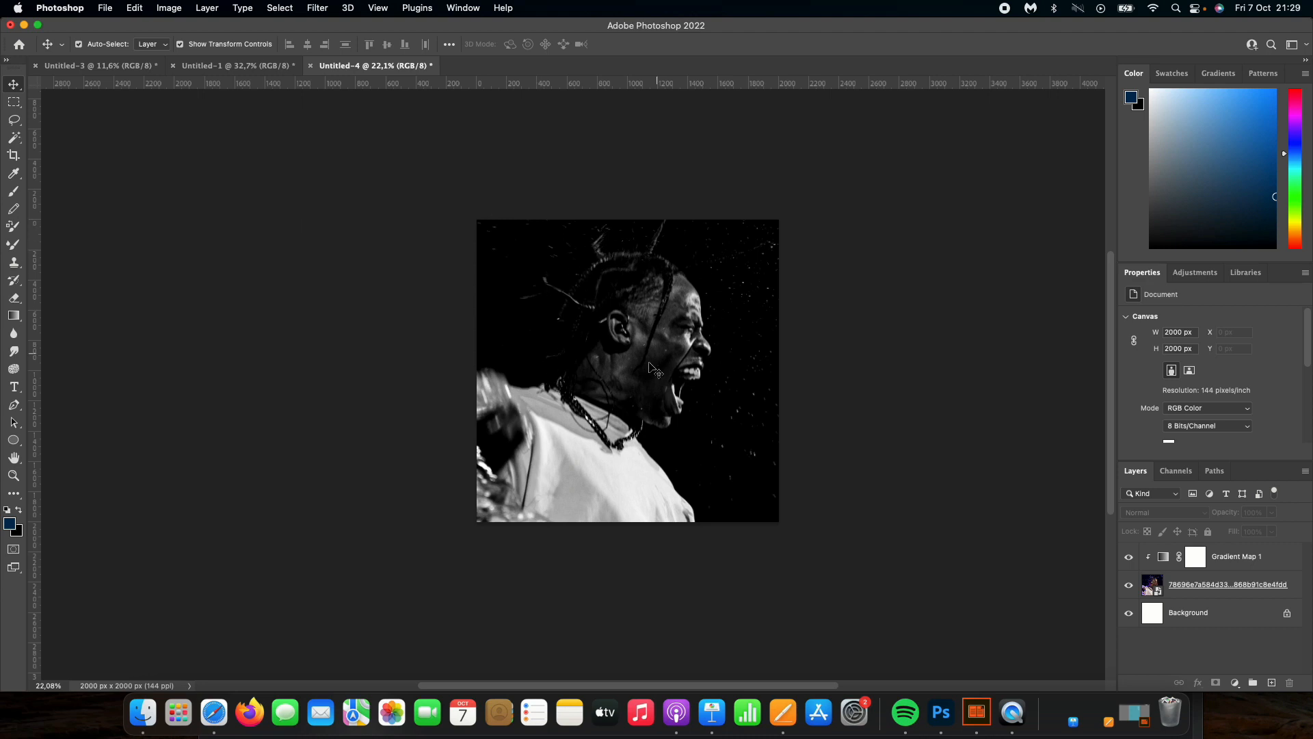
Trace the performer's head and body with the Pen tool and copy the cut-out onto a new layer above the photo.
double_click(1224, 584)
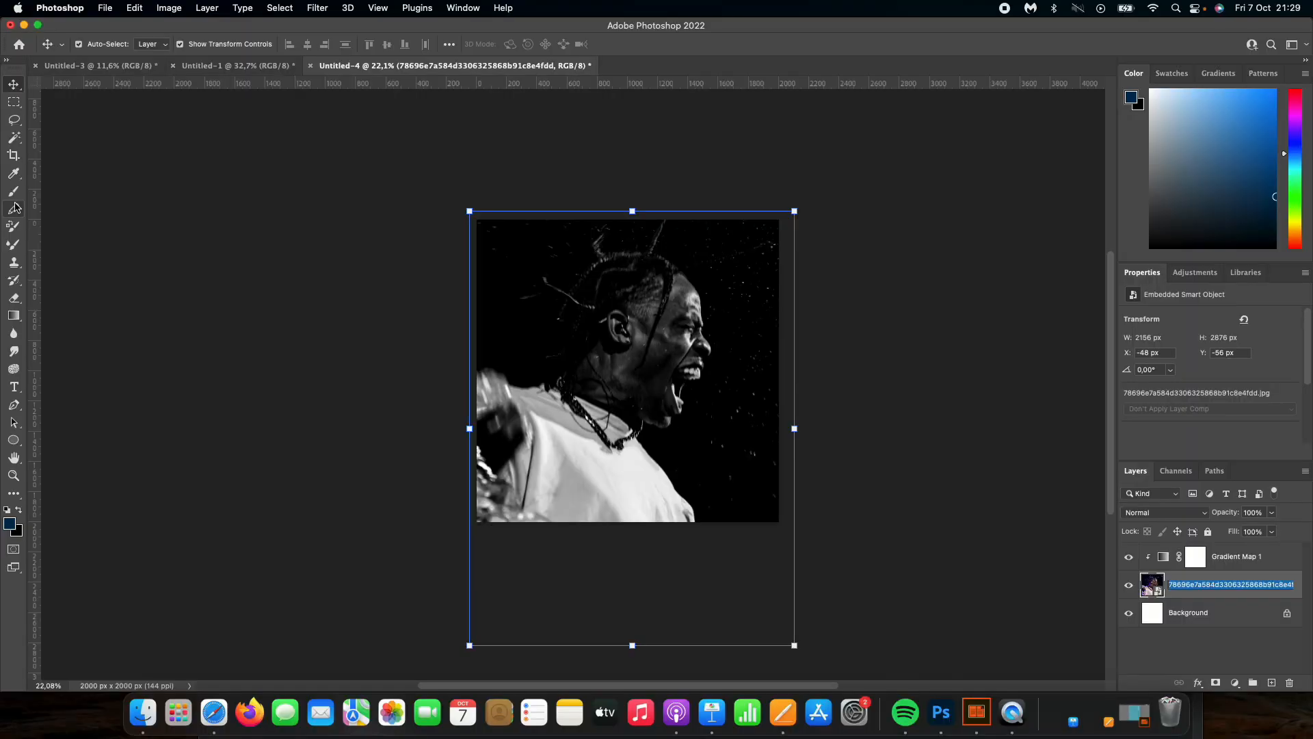
key(Return)
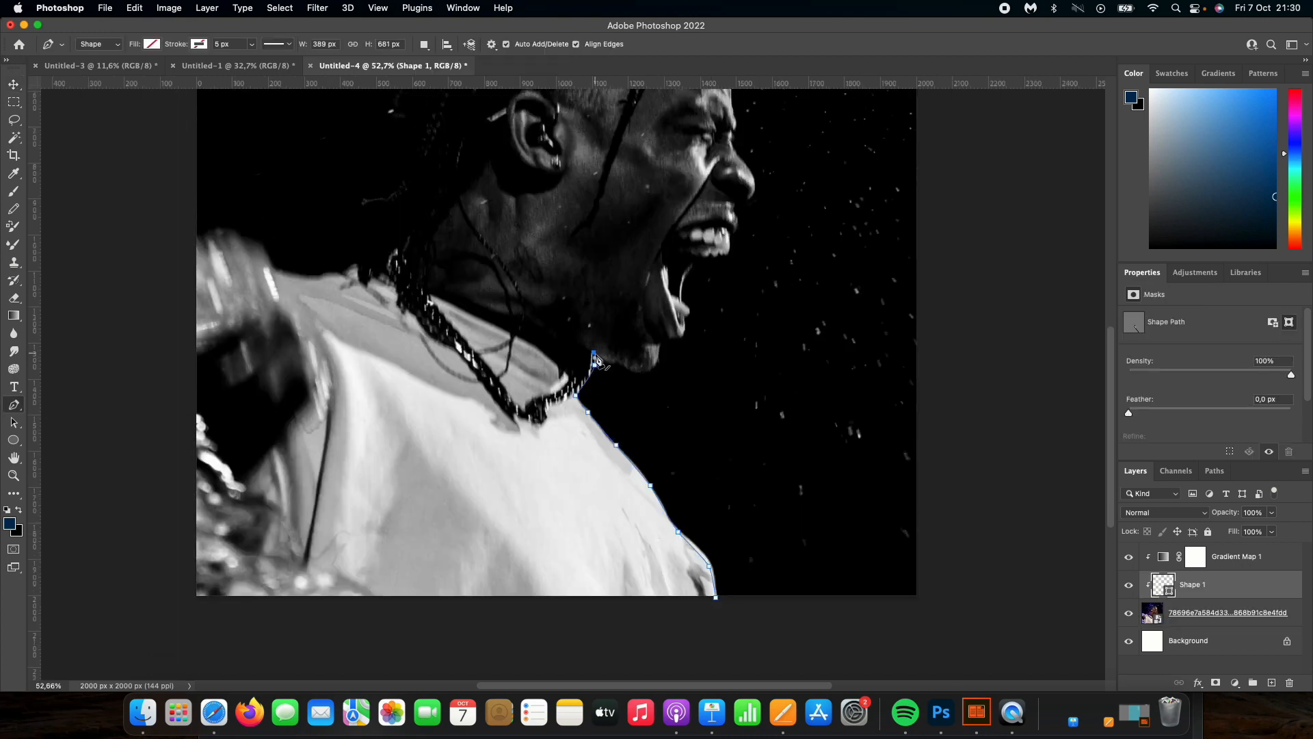
scroll(679, 260, up, 3)
click(679, 258)
click(639, 130)
click(528, 209)
click(303, 319)
click(363, 455)
scroll(290, 531, down, 5)
click(478, 635)
click(658, 621)
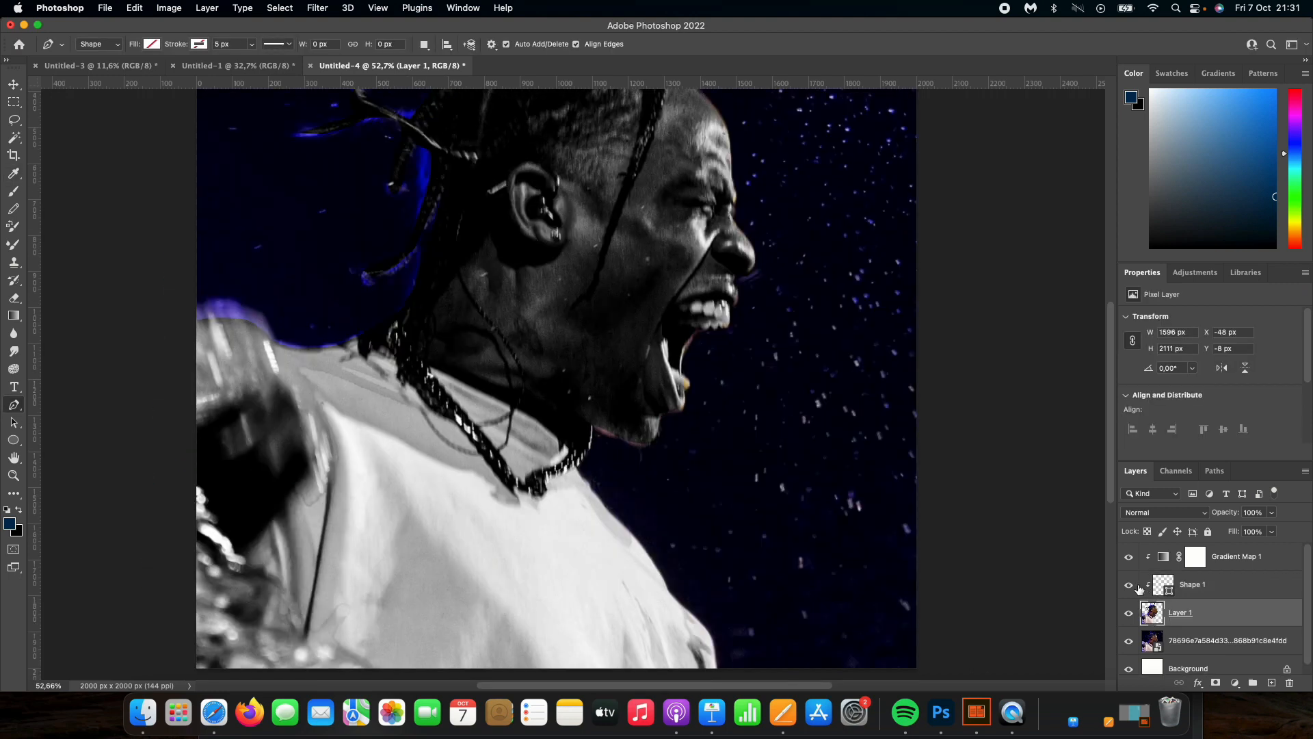
Delete the Shape 1 outline layer and put a duplicate of Gradient Map 1 directly above the original photo layer.
click(1218, 585)
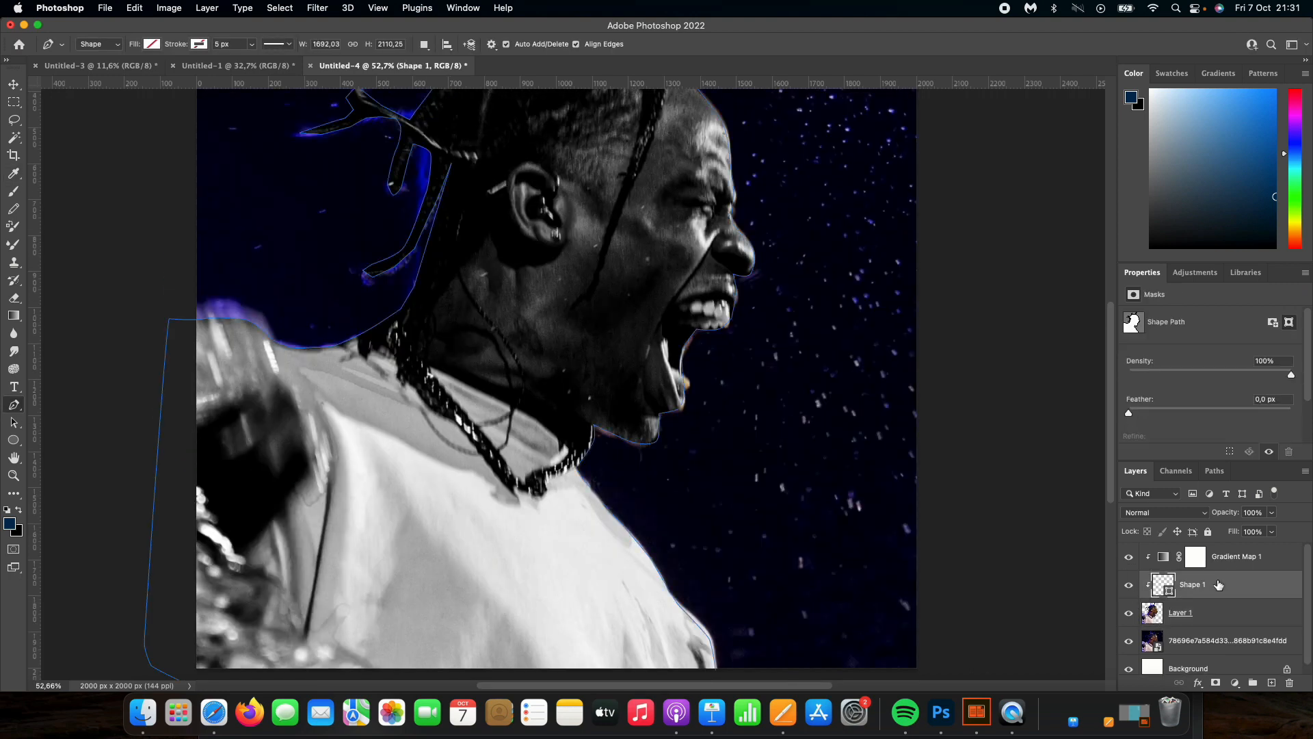
key(BackSpace)
click(1242, 560)
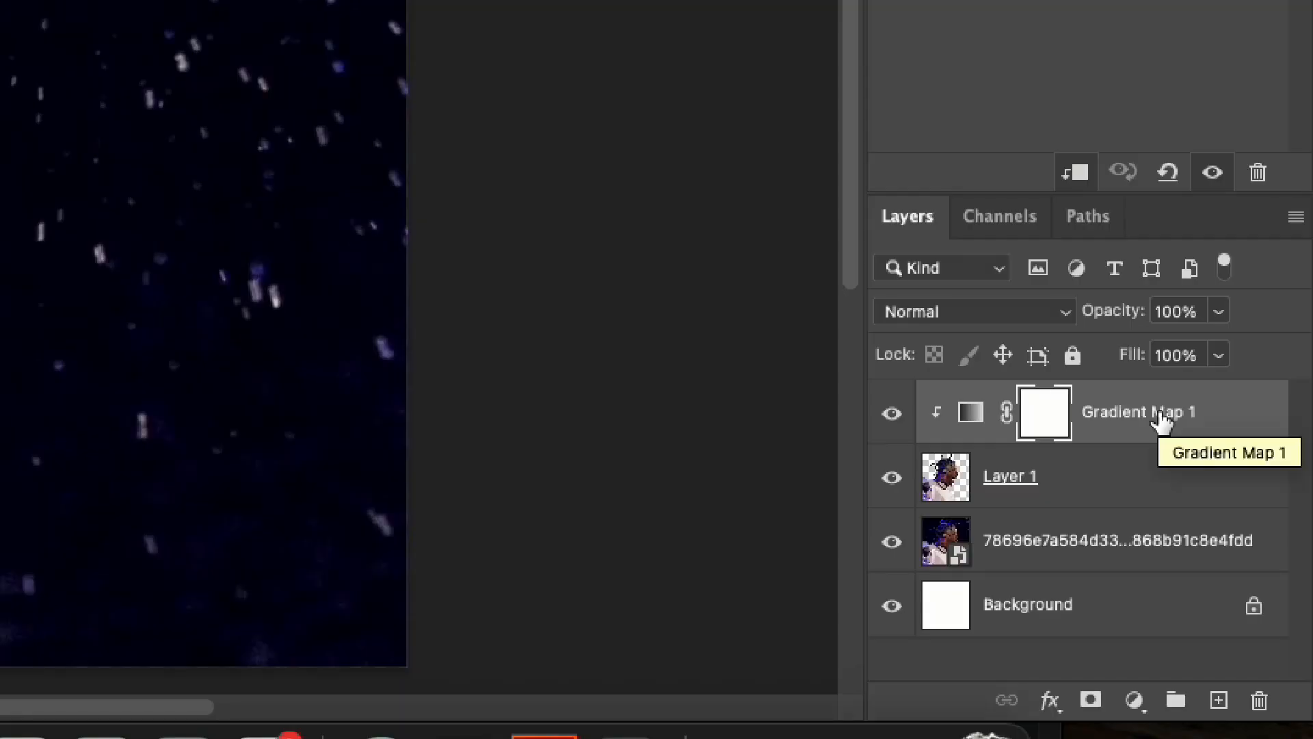
key(super+j)
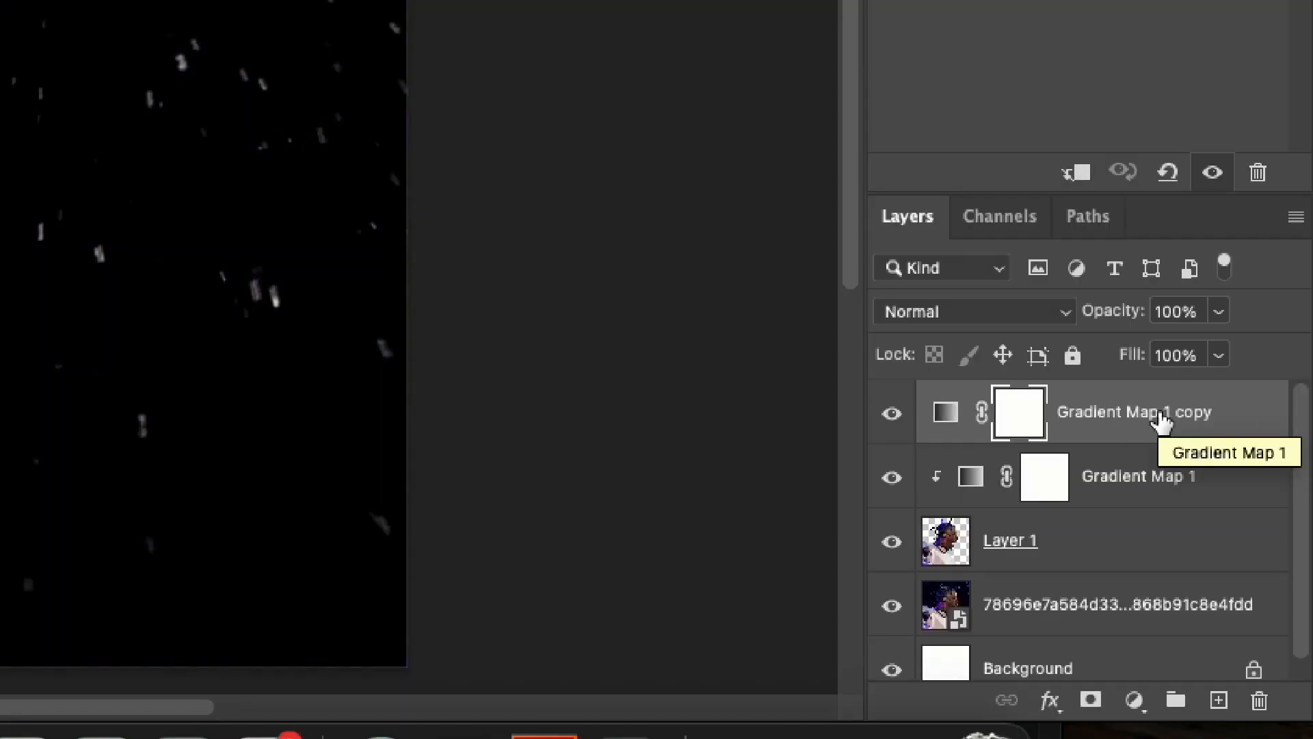
drag(1162, 419, 1088, 580)
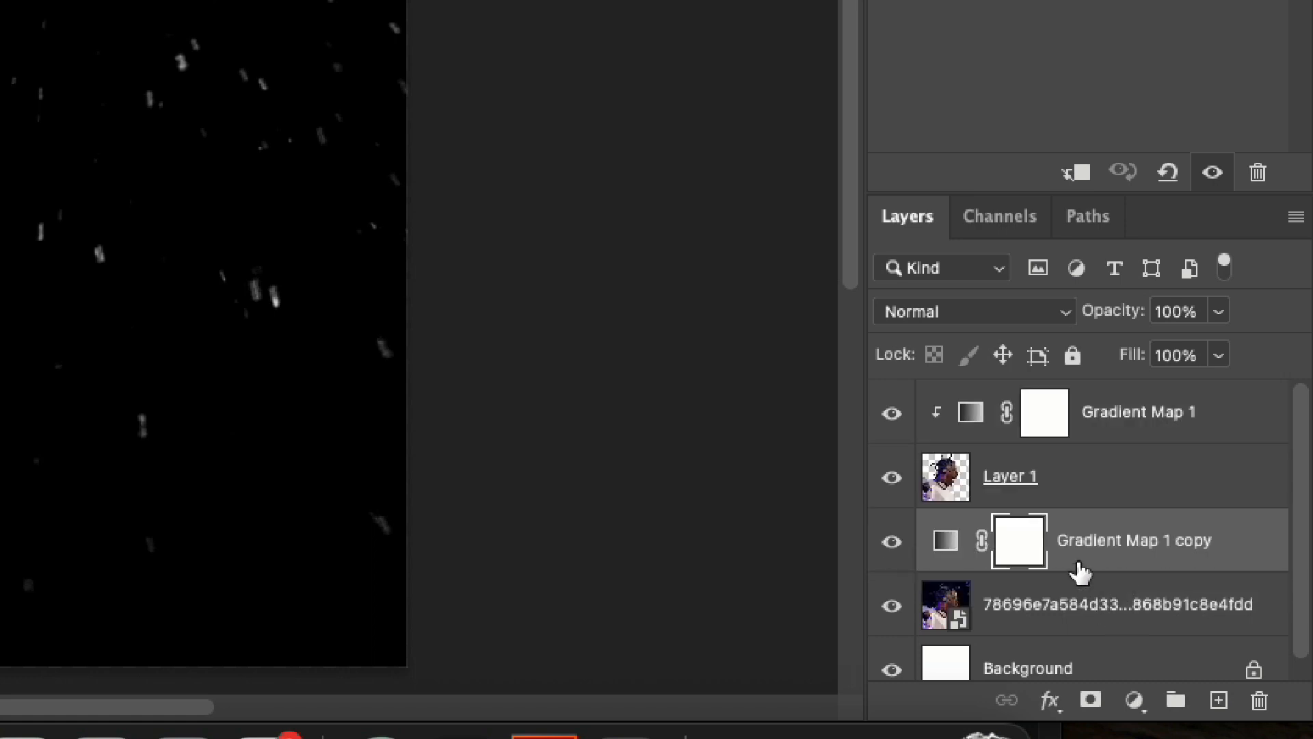
Rasterize the Gradient Map 1 copy and original photo layers together.
shift+click(1083, 614)
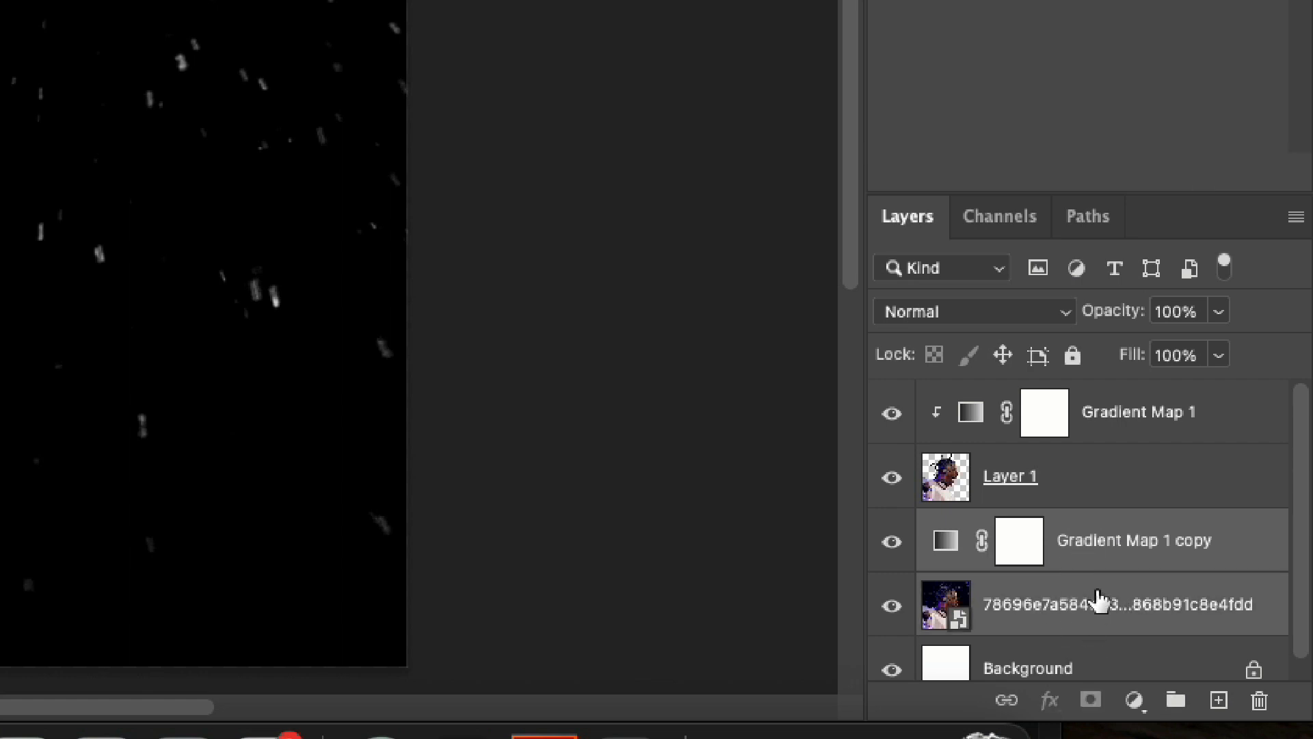
right_click(1061, 554)
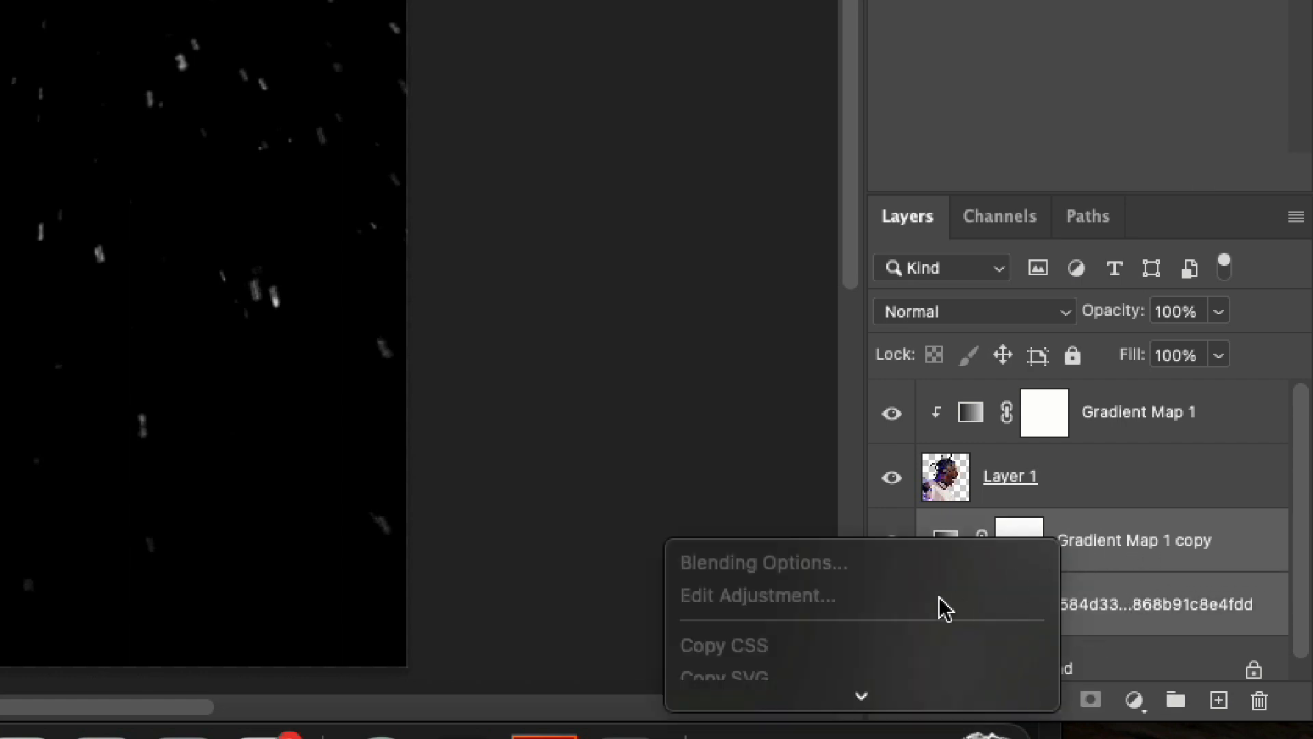
scroll(940, 605, down, 10)
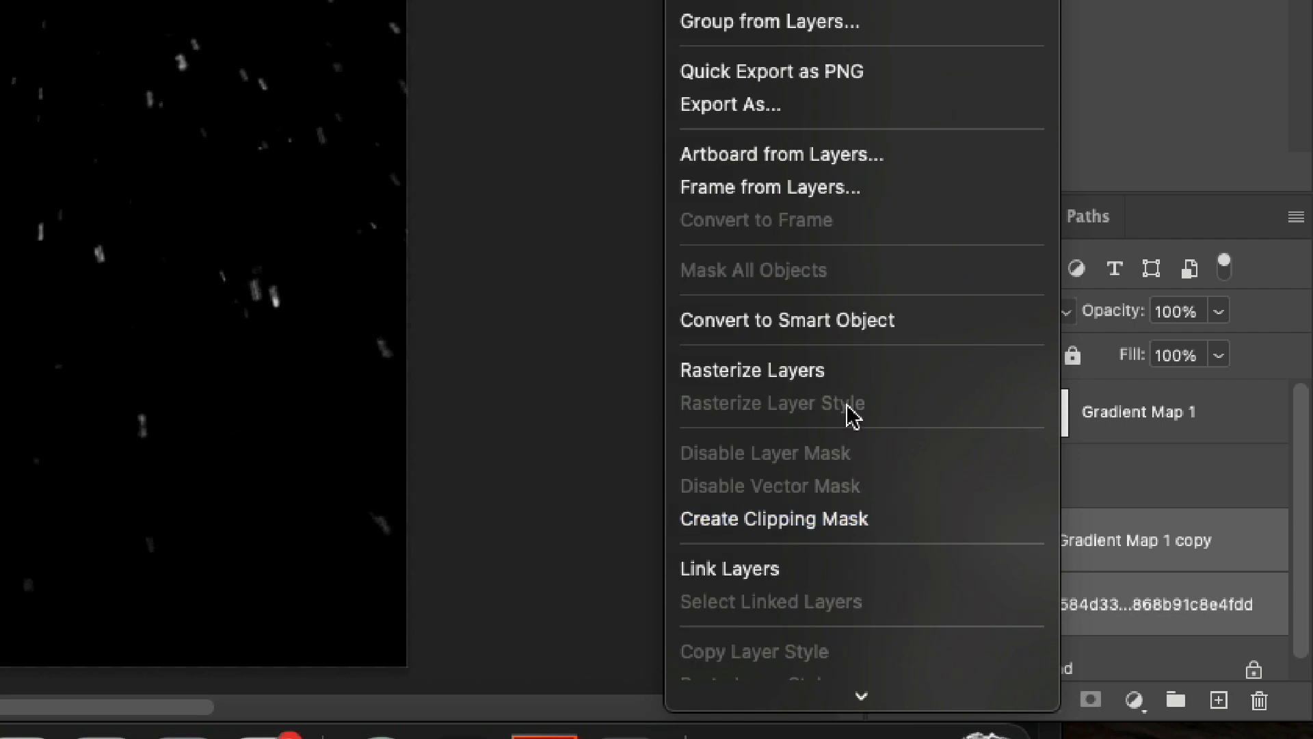
click(848, 380)
Merge the Gradient Map 1 copy and original photo into one layer, checking it by toggling its visibility.
right_click(1128, 578)
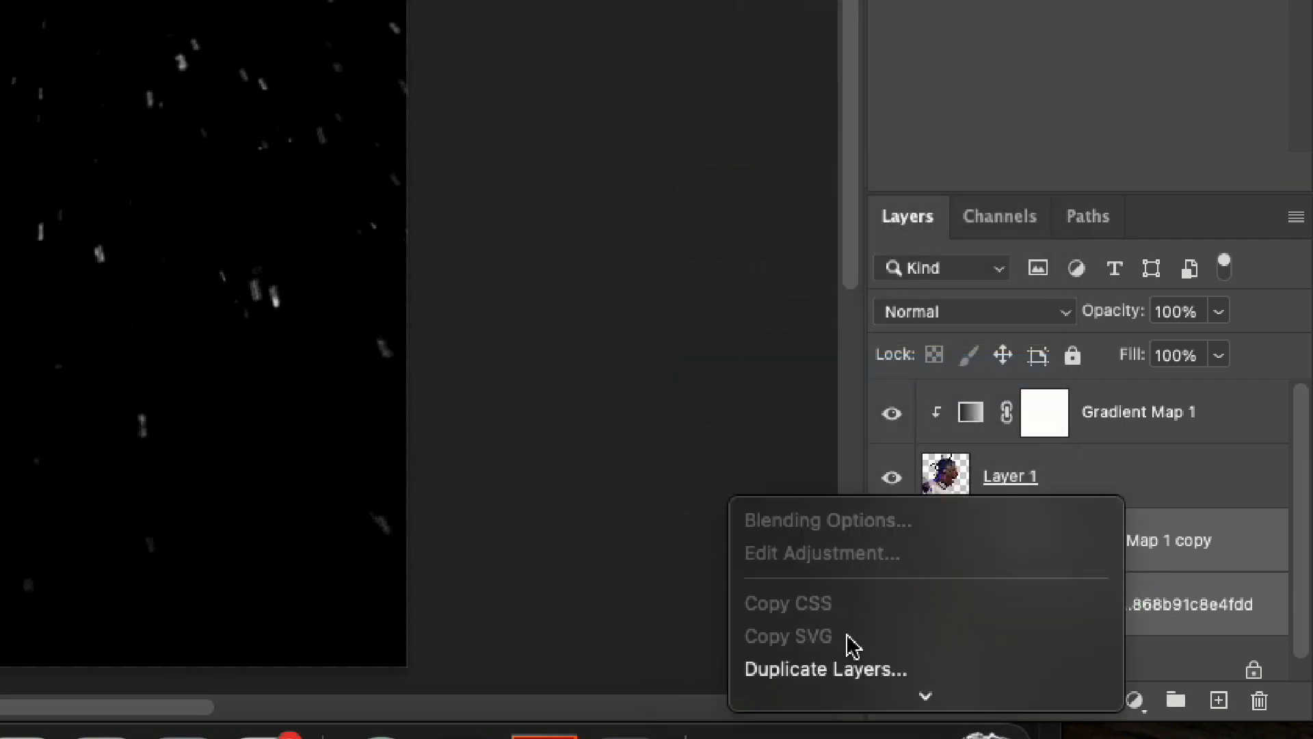
scroll(940, 623, down, 10)
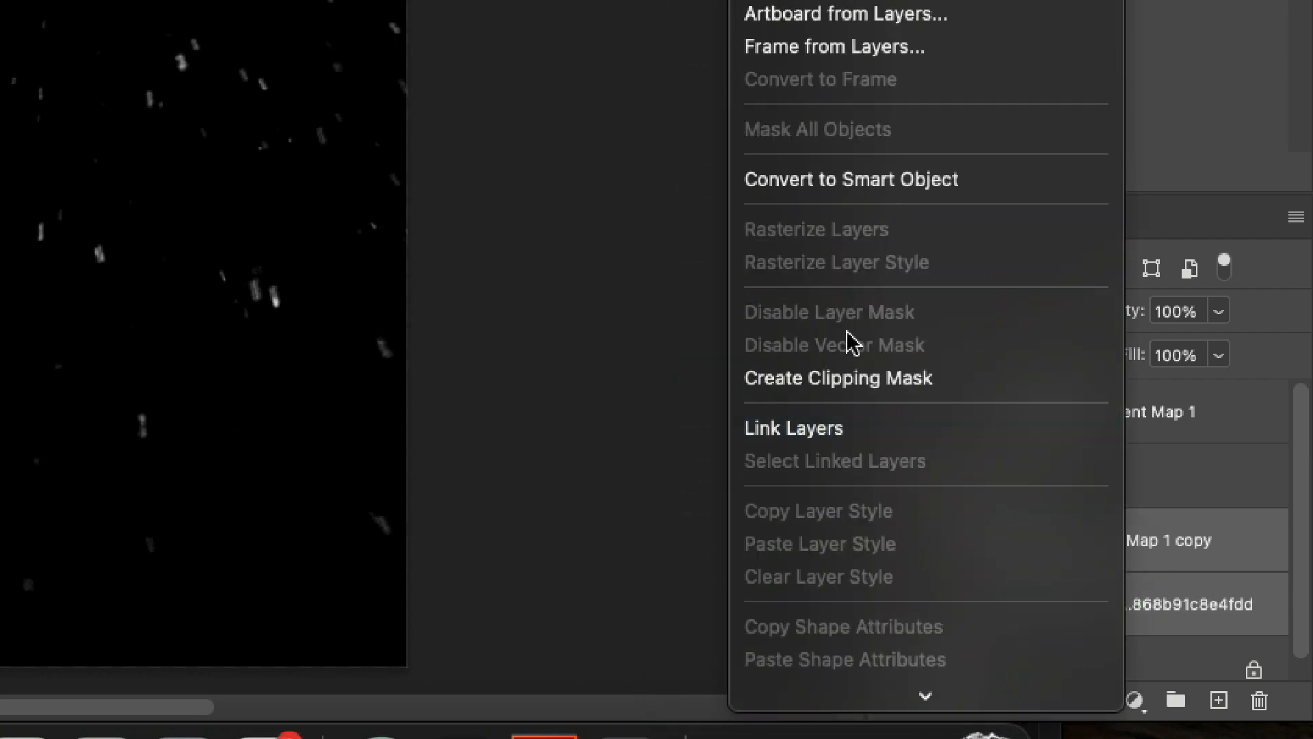
scroll(847, 343, down, 5)
click(811, 597)
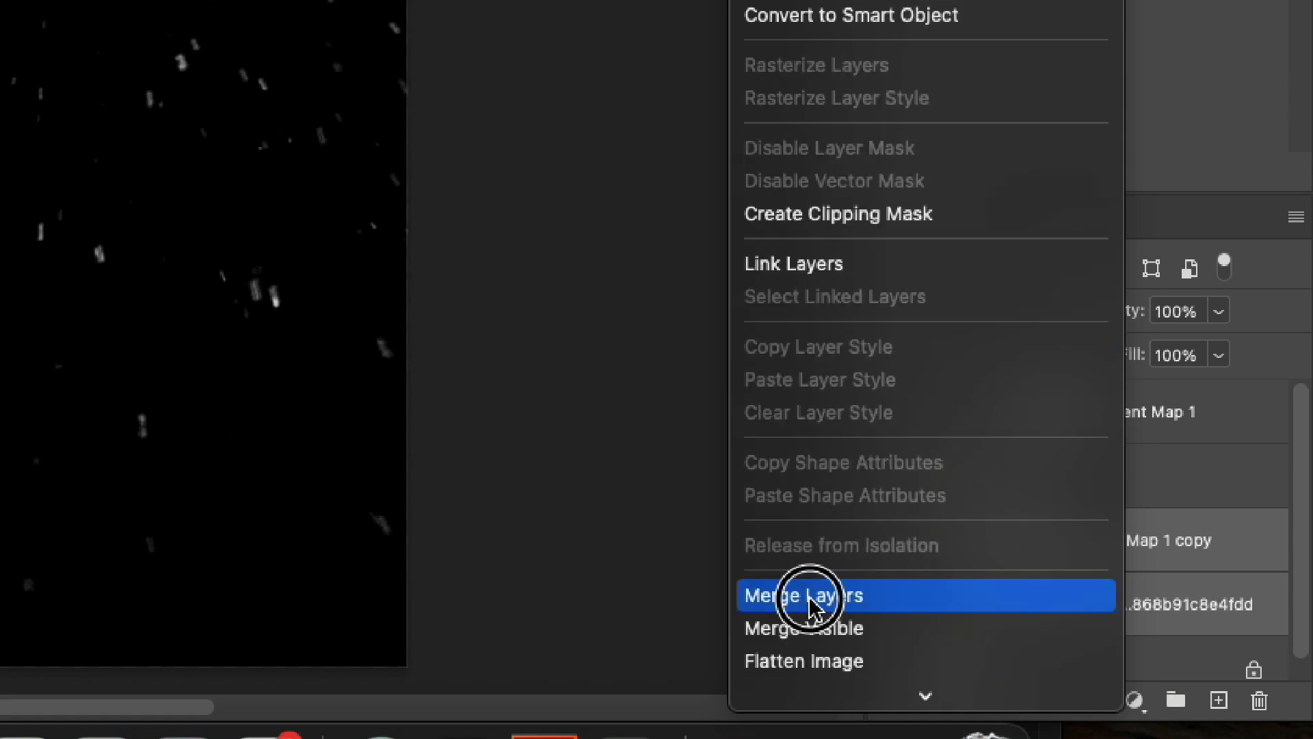
click(901, 553)
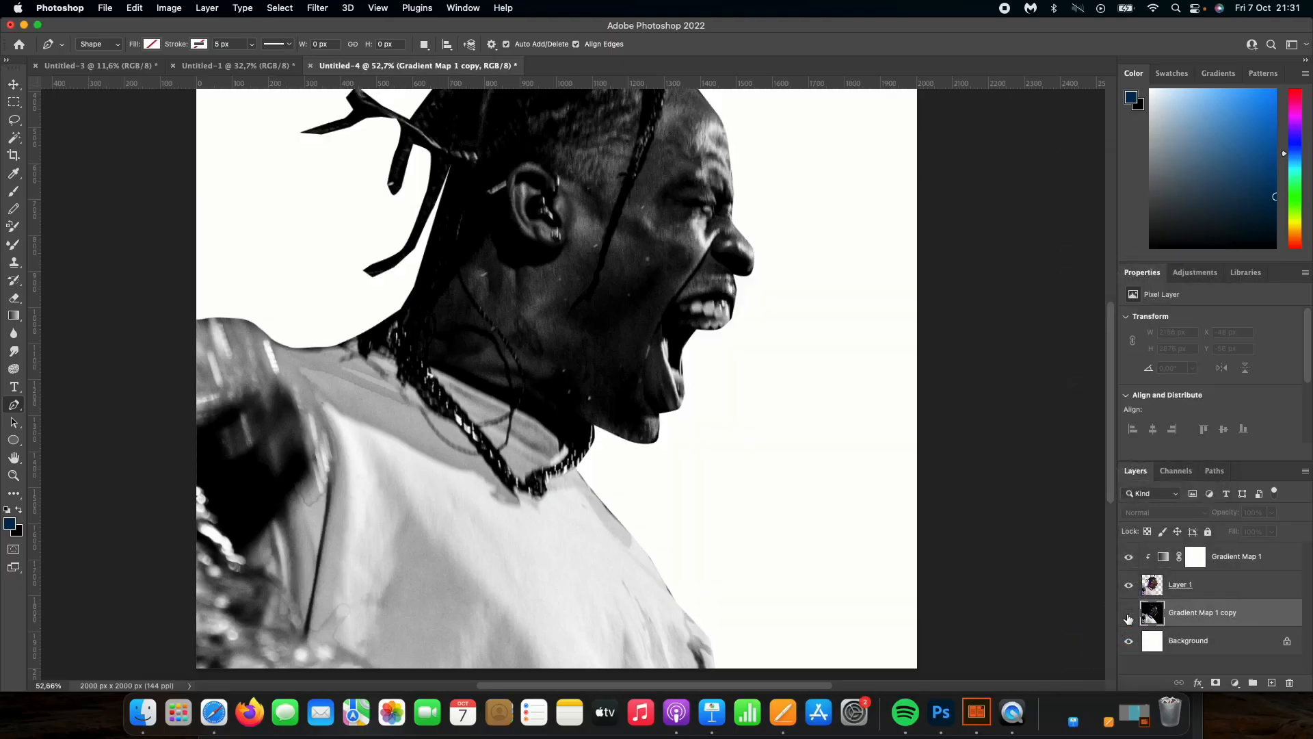
click(1129, 614)
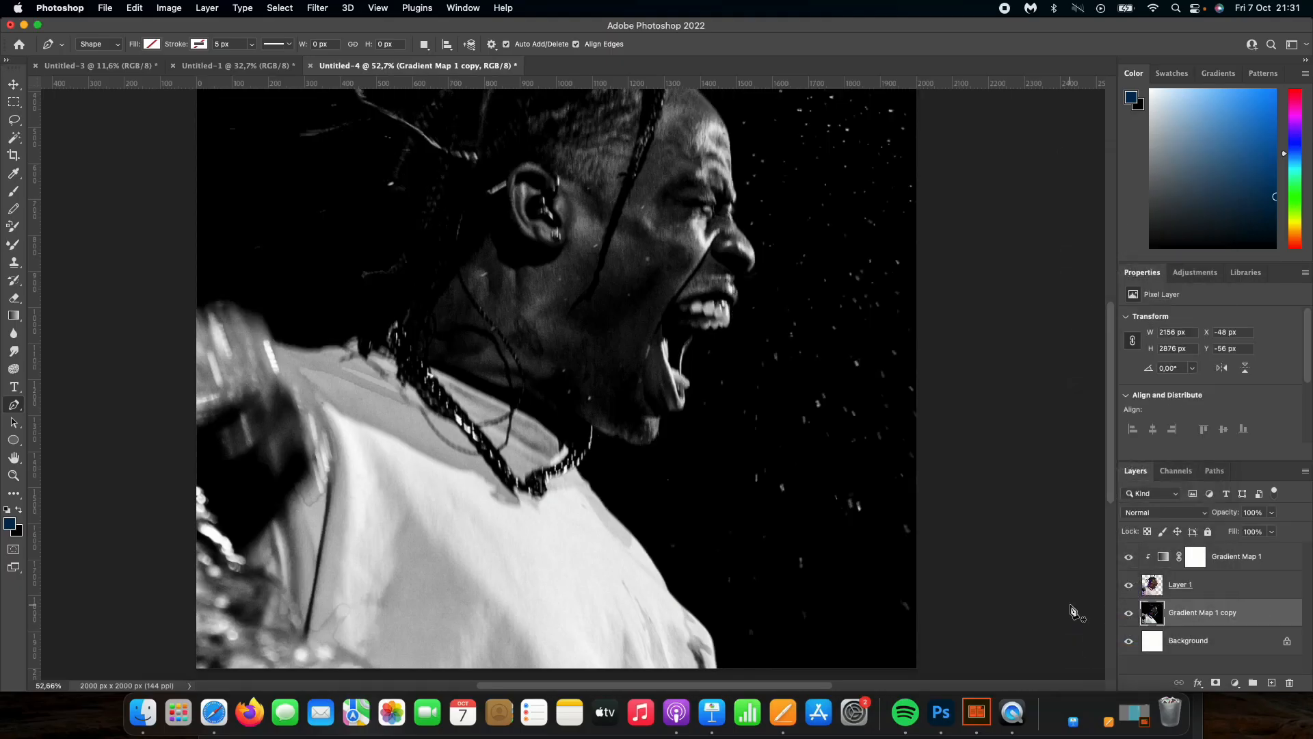
Duplicate the cut-out Layer 1 together with its clipped Gradient Map 1.
scroll(775, 495, left, 3)
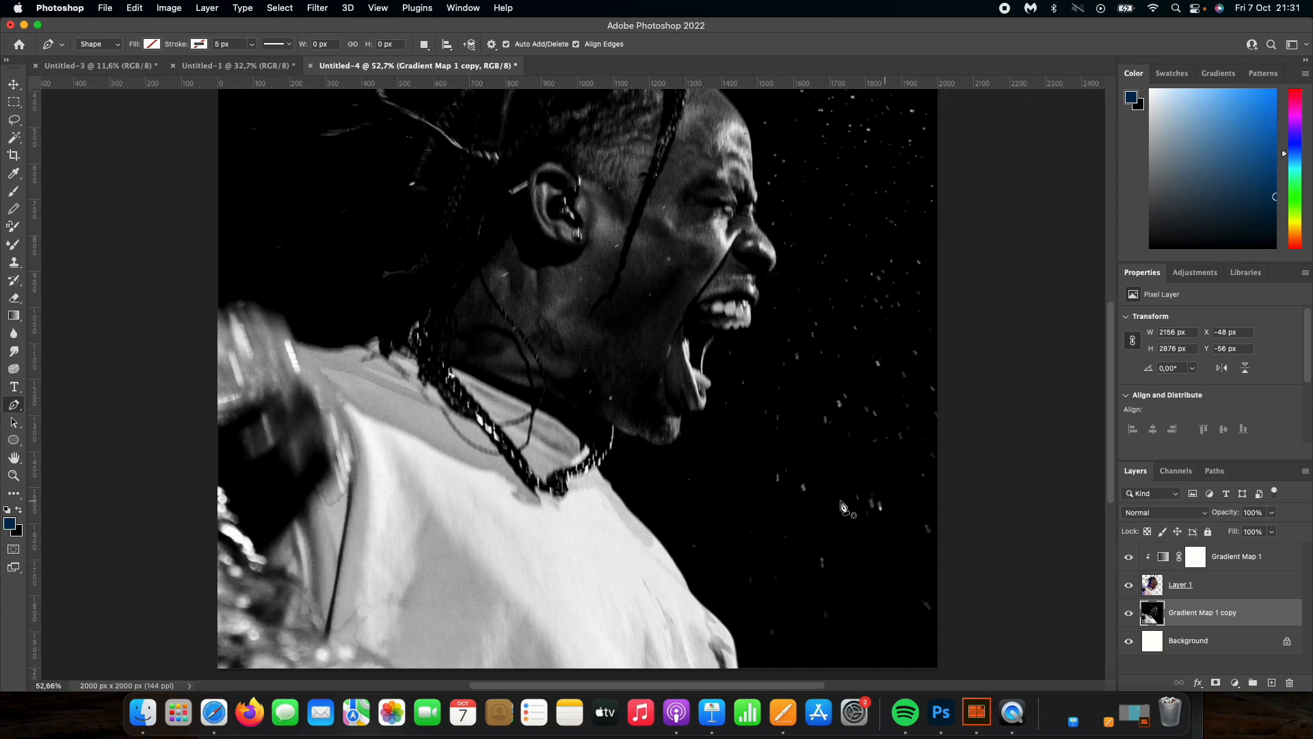
scroll(814, 489, down, 2)
click(1212, 585)
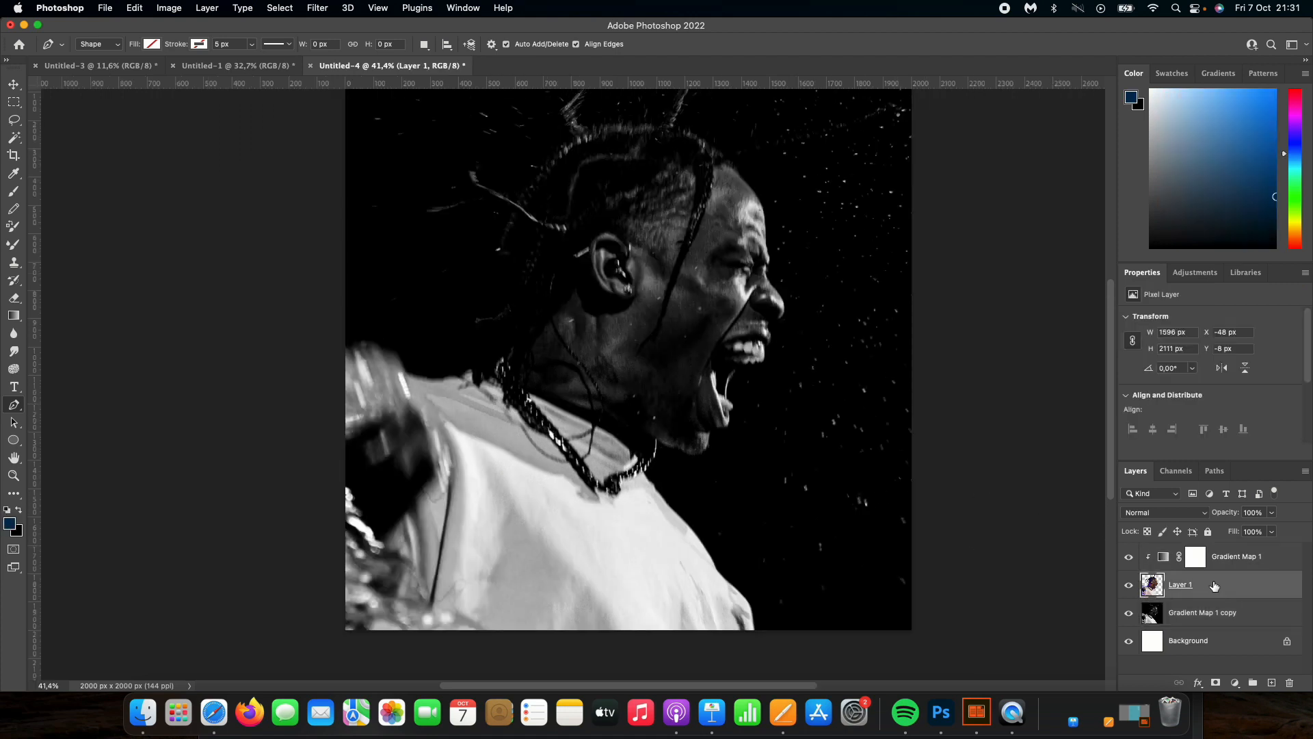
scroll(790, 509, up, 2)
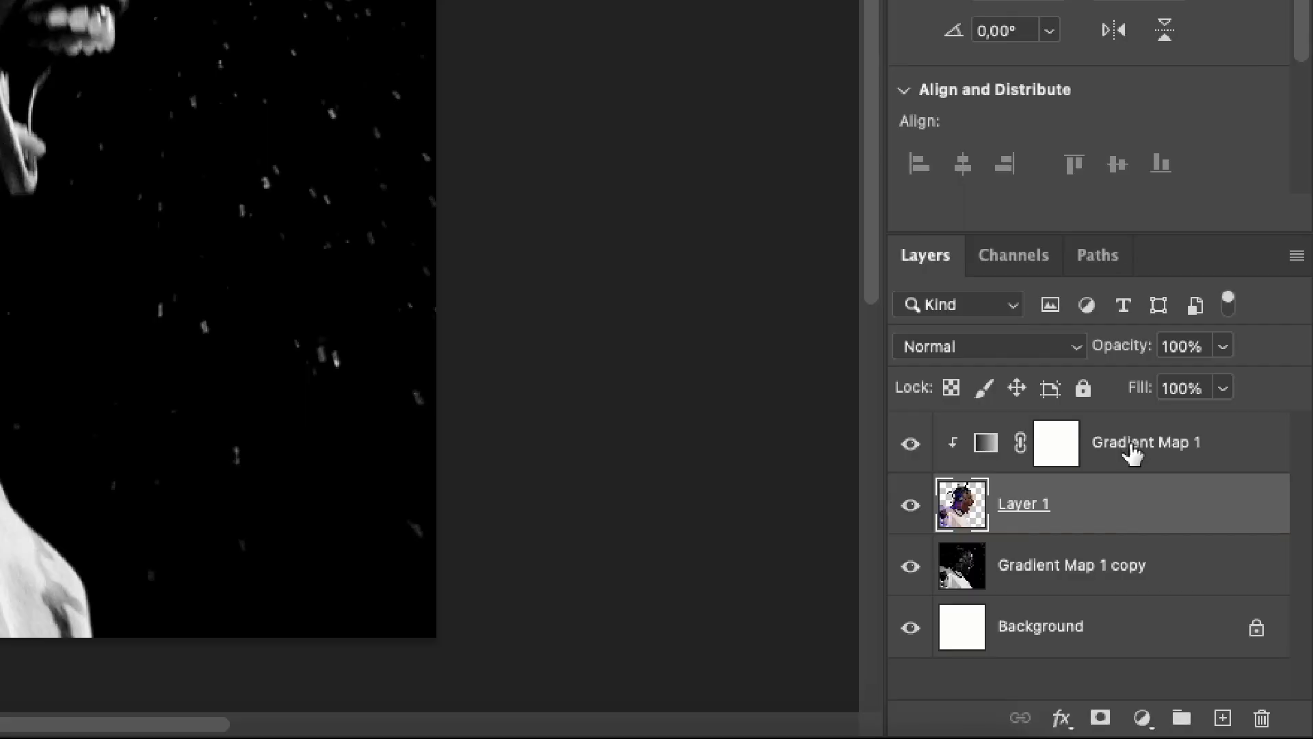
shift+click(1229, 559)
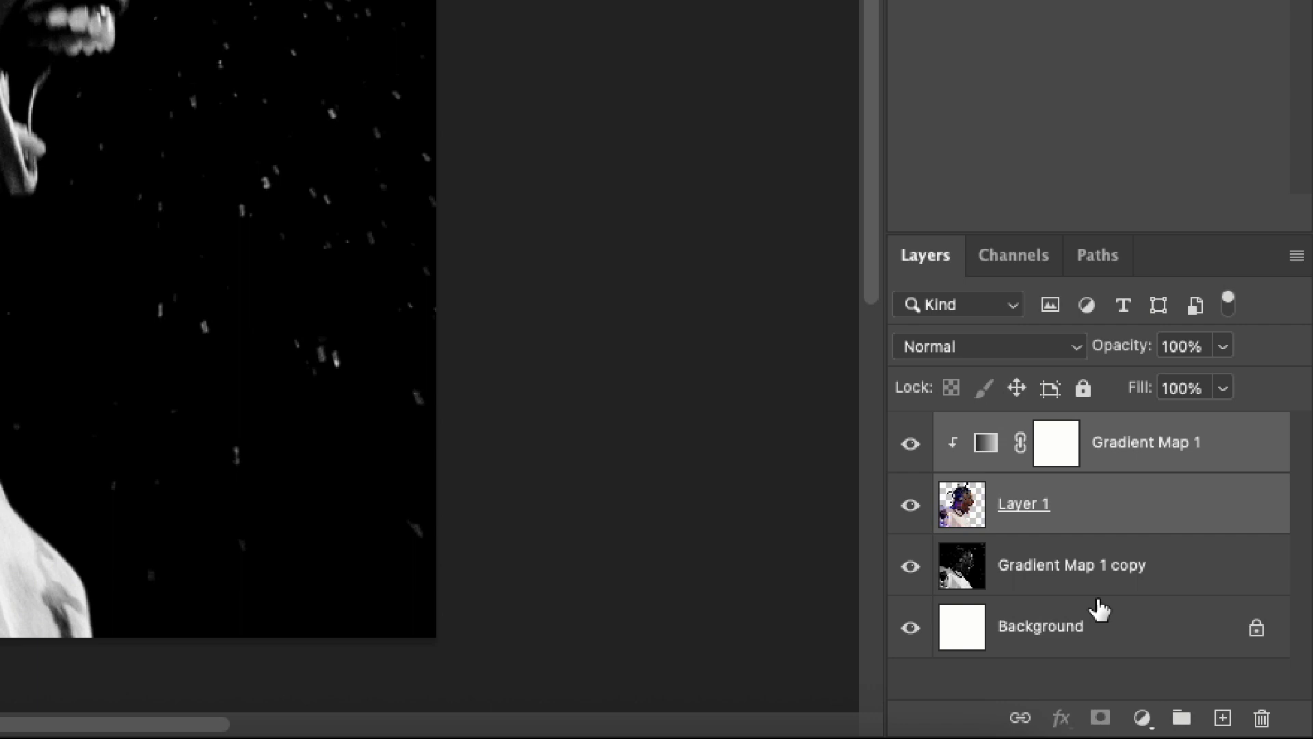
key(ctrl+j)
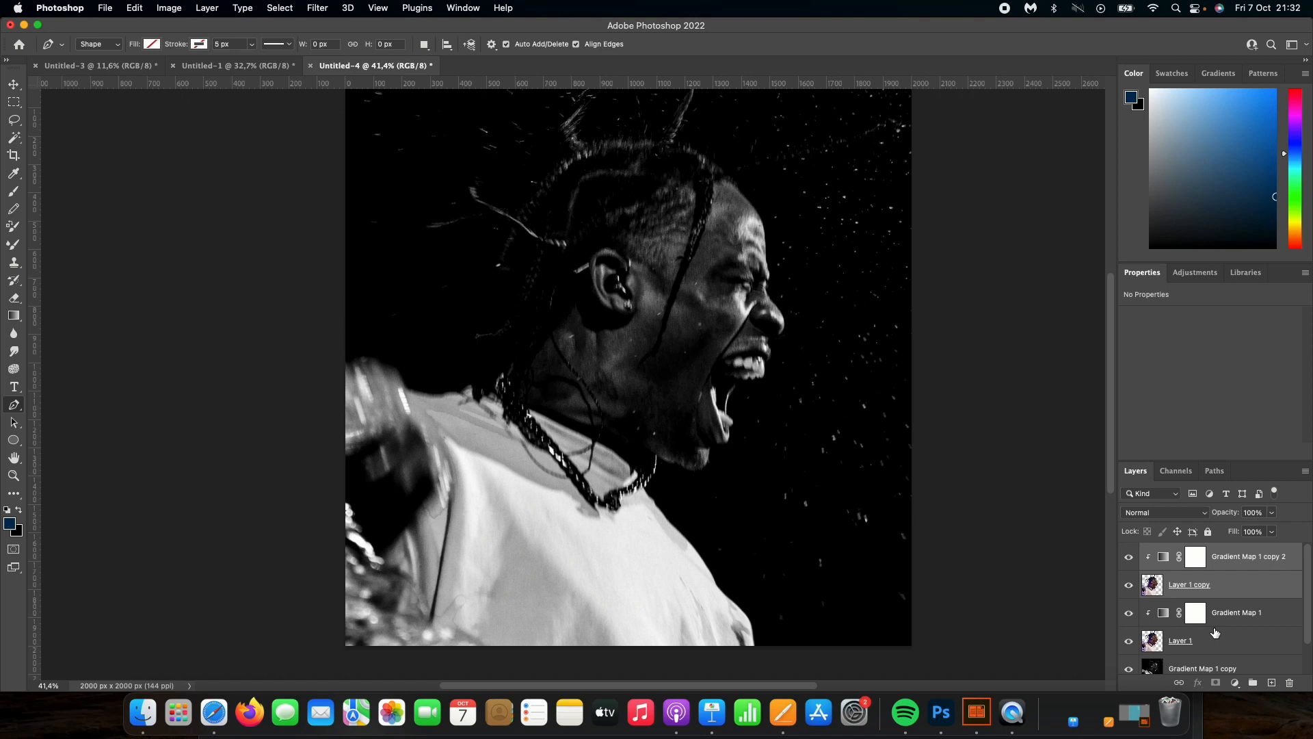
click(1072, 613)
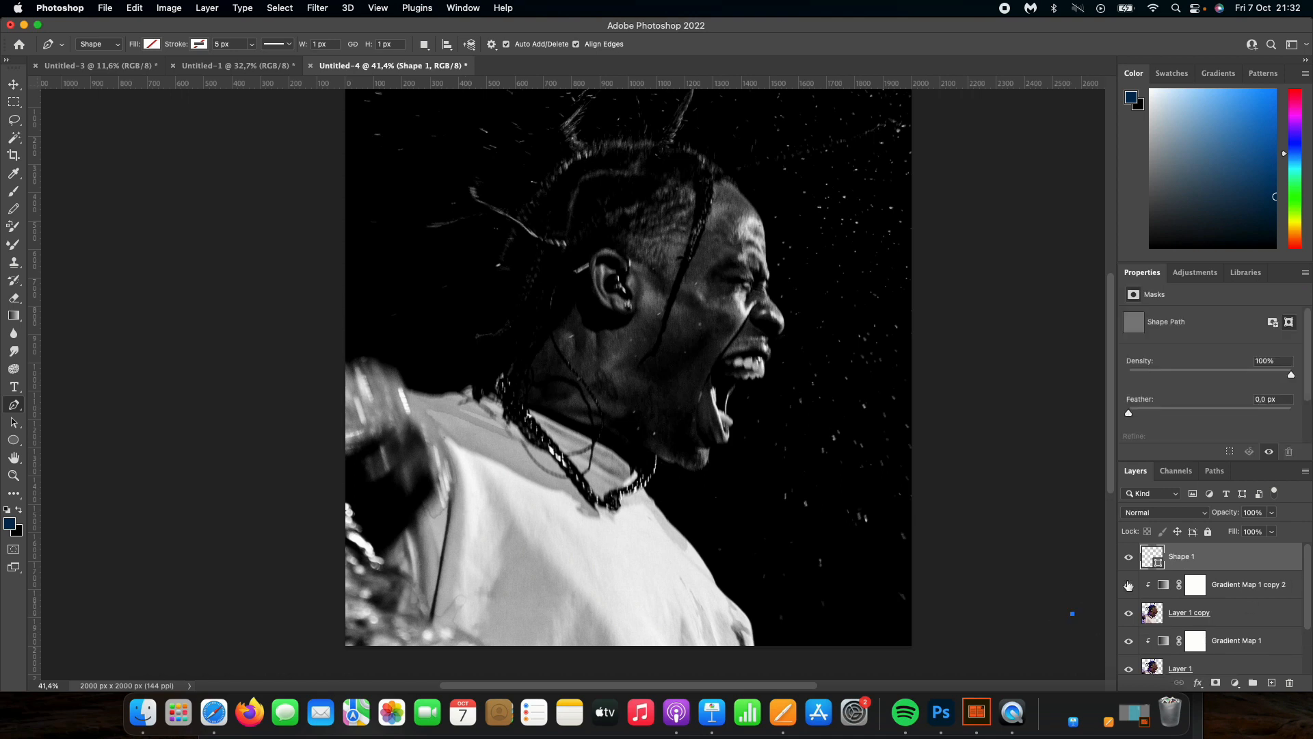
Move the lower cut-out, Layer 1, up and to the left to about X -145 px, Y -133 px using Free Transform.
scroll(1172, 621, up, 1)
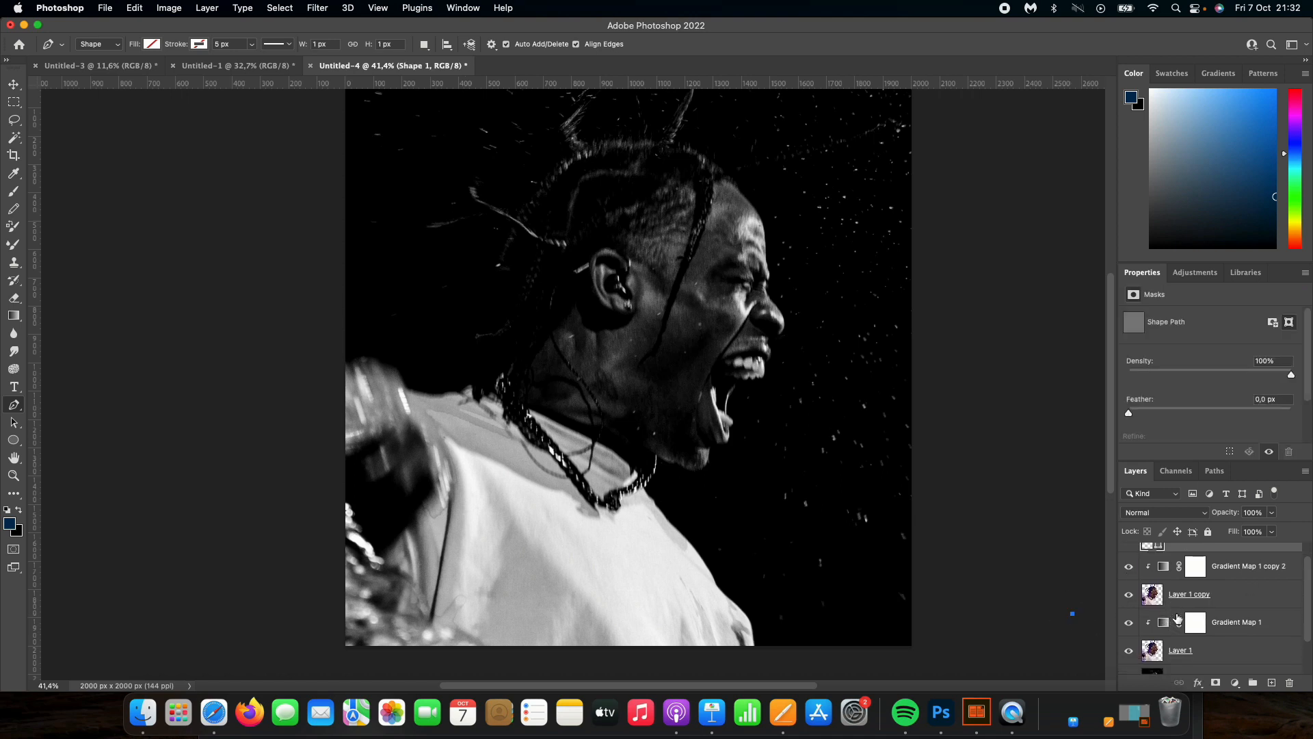
click(1187, 650)
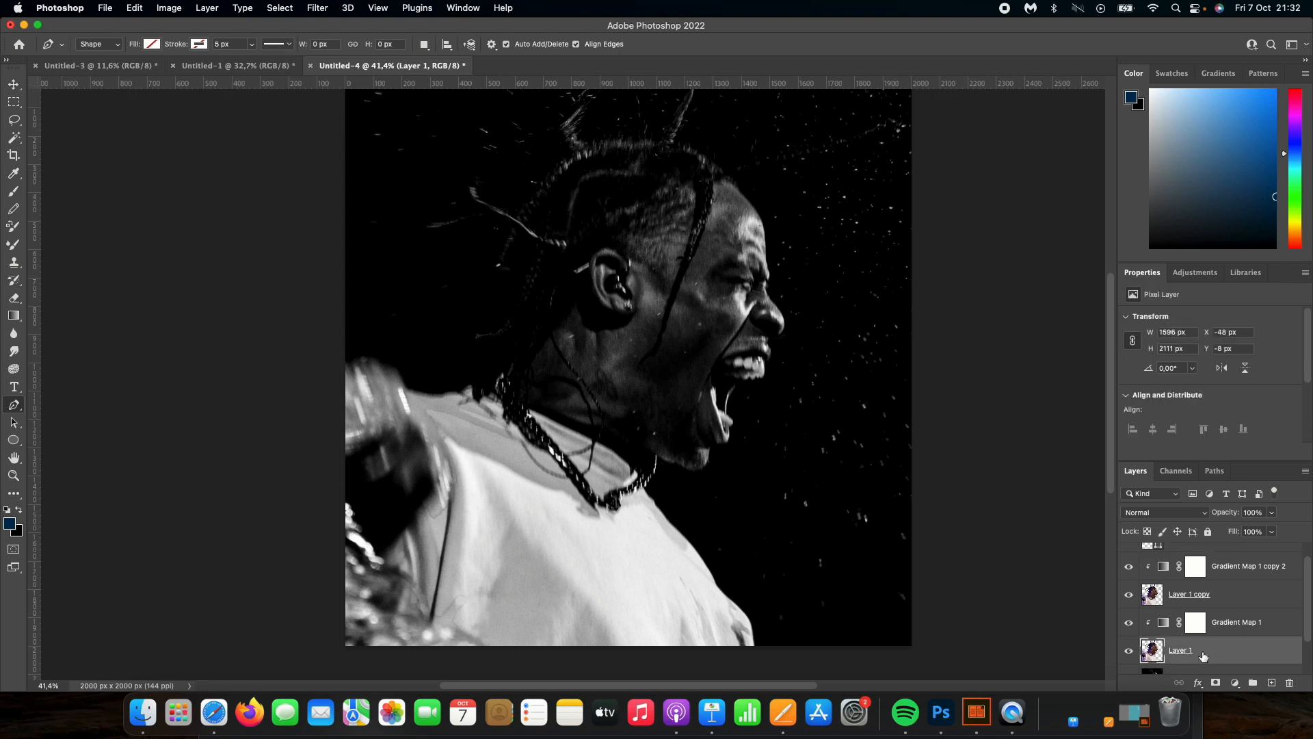
key(super+t)
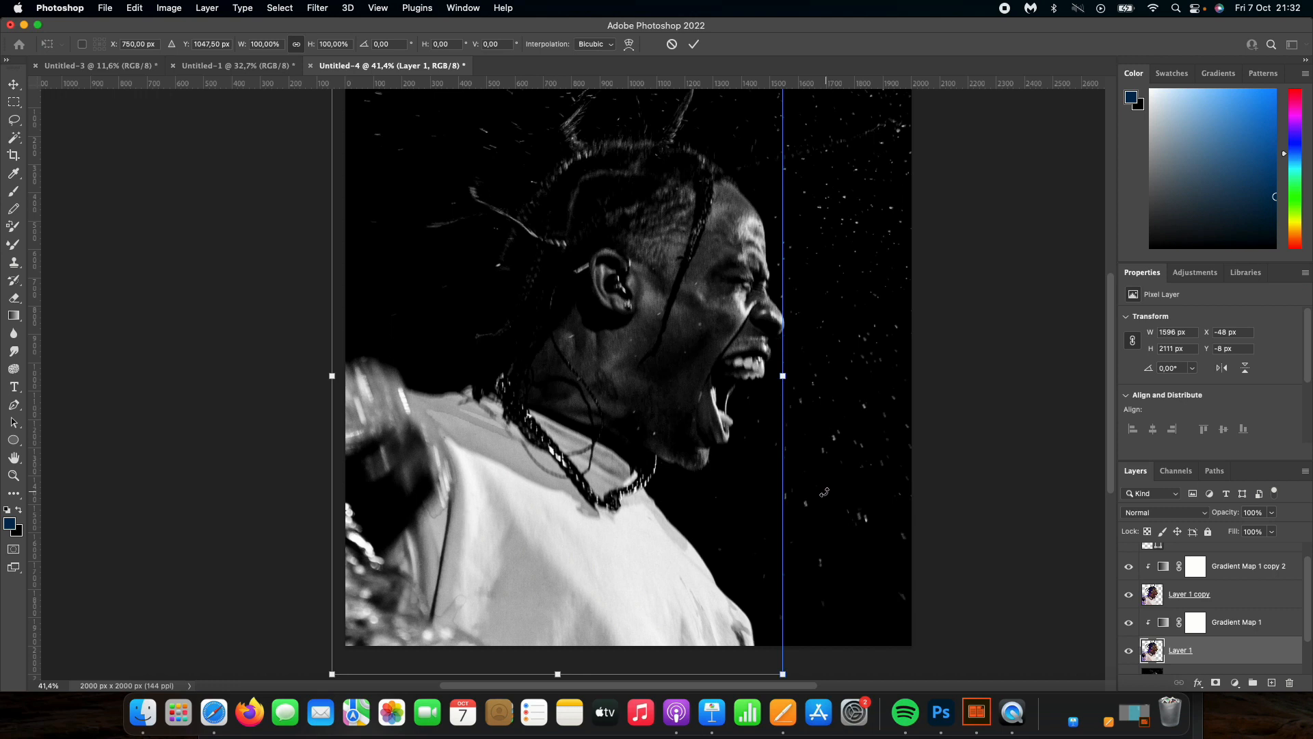
scroll(791, 493, up, 3)
drag(638, 477, 611, 444)
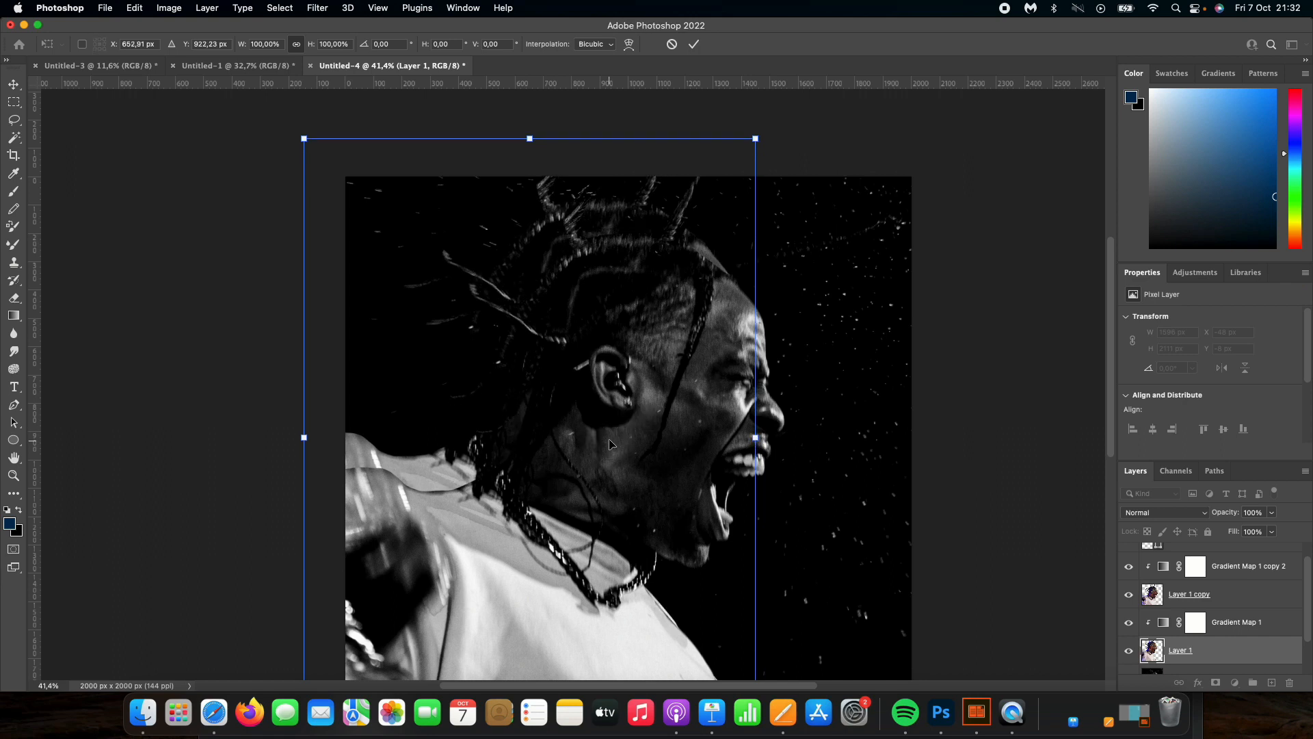
click(693, 43)
key(p)
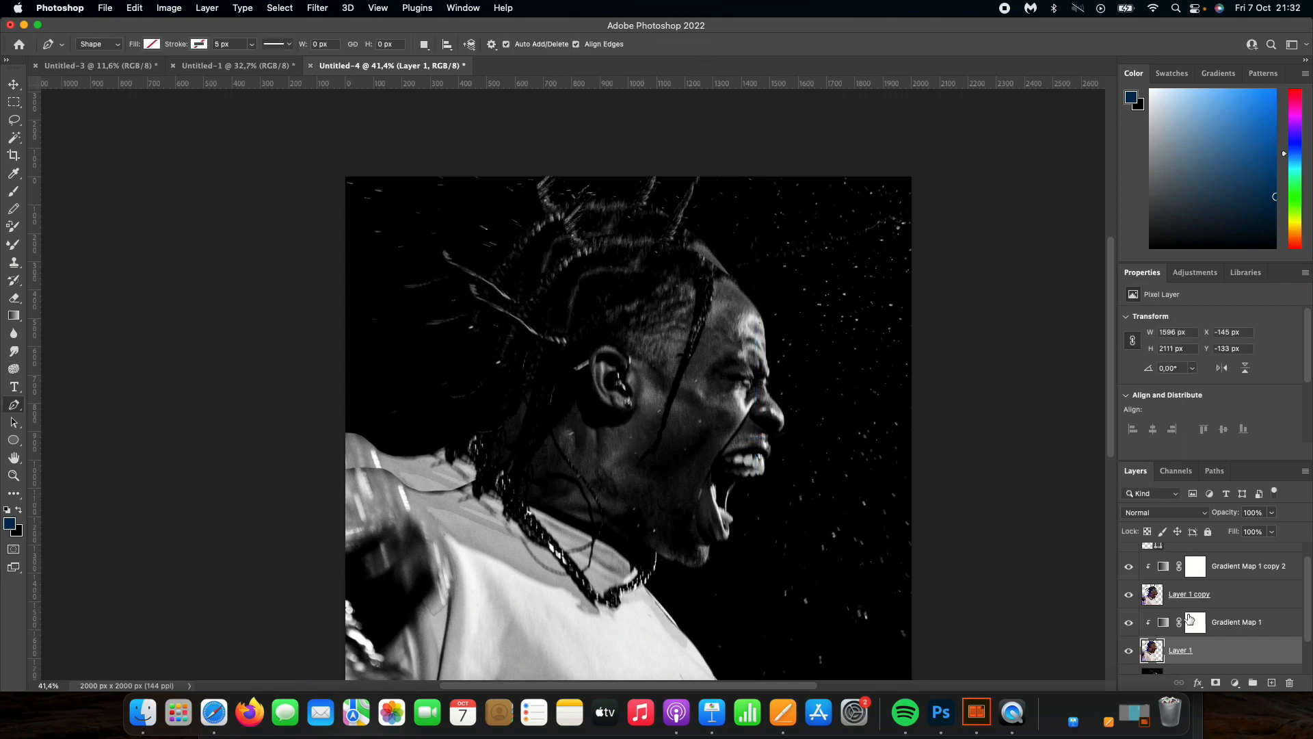
Recolour the white end stop of Gradient Map 1 to magenta ff0afc.
click(1245, 630)
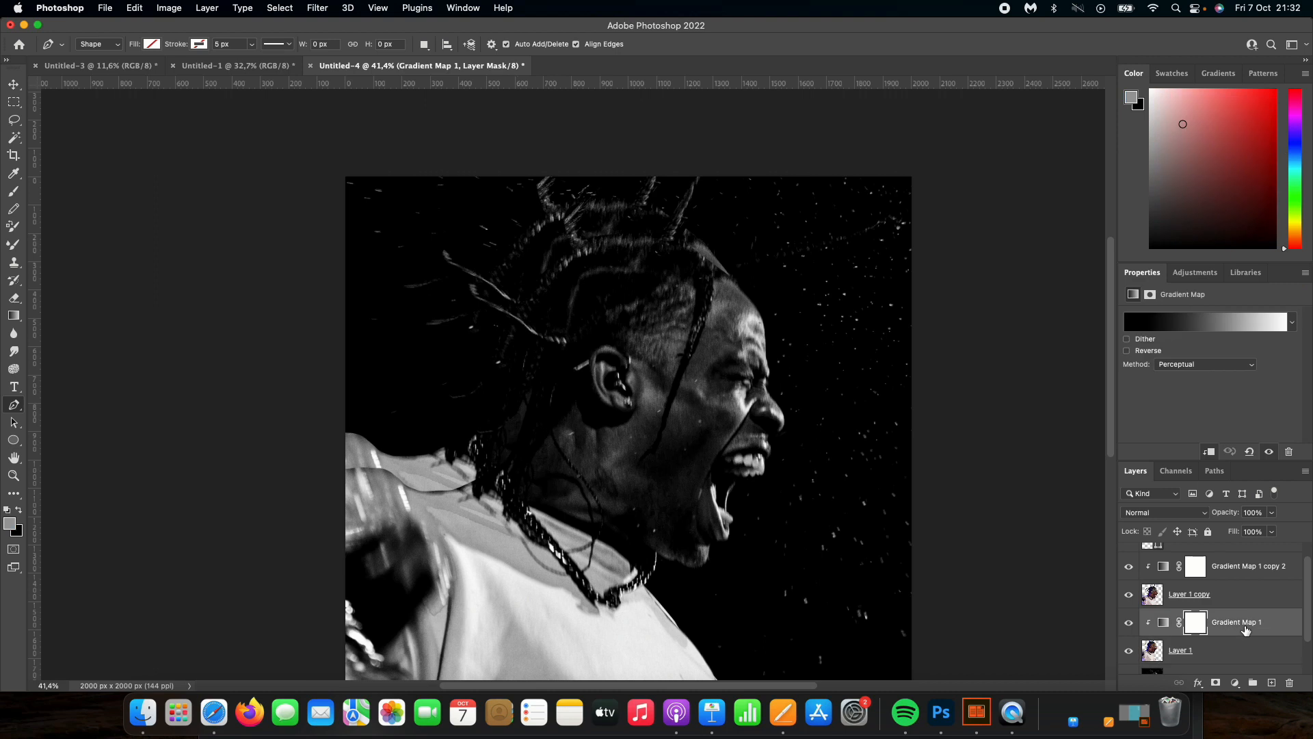
click(1178, 331)
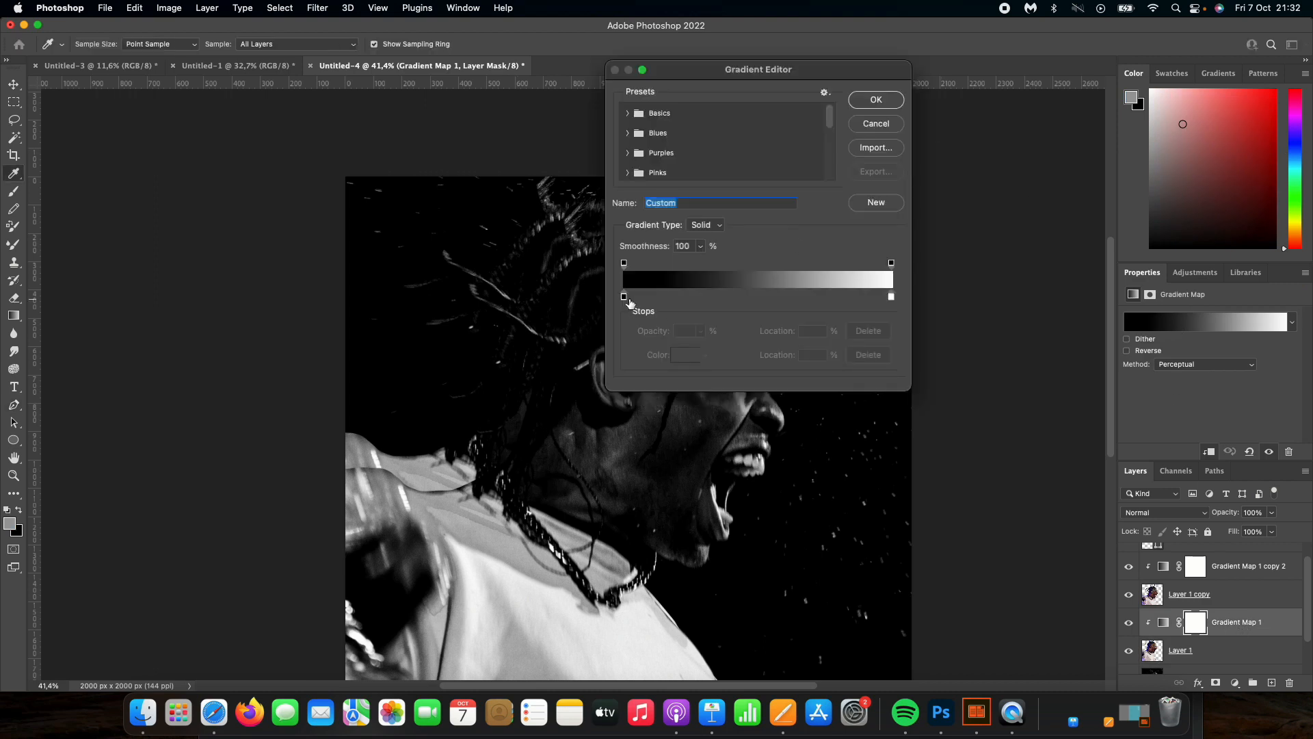
click(891, 298)
click(686, 355)
drag(1005, 295, 1005, 268)
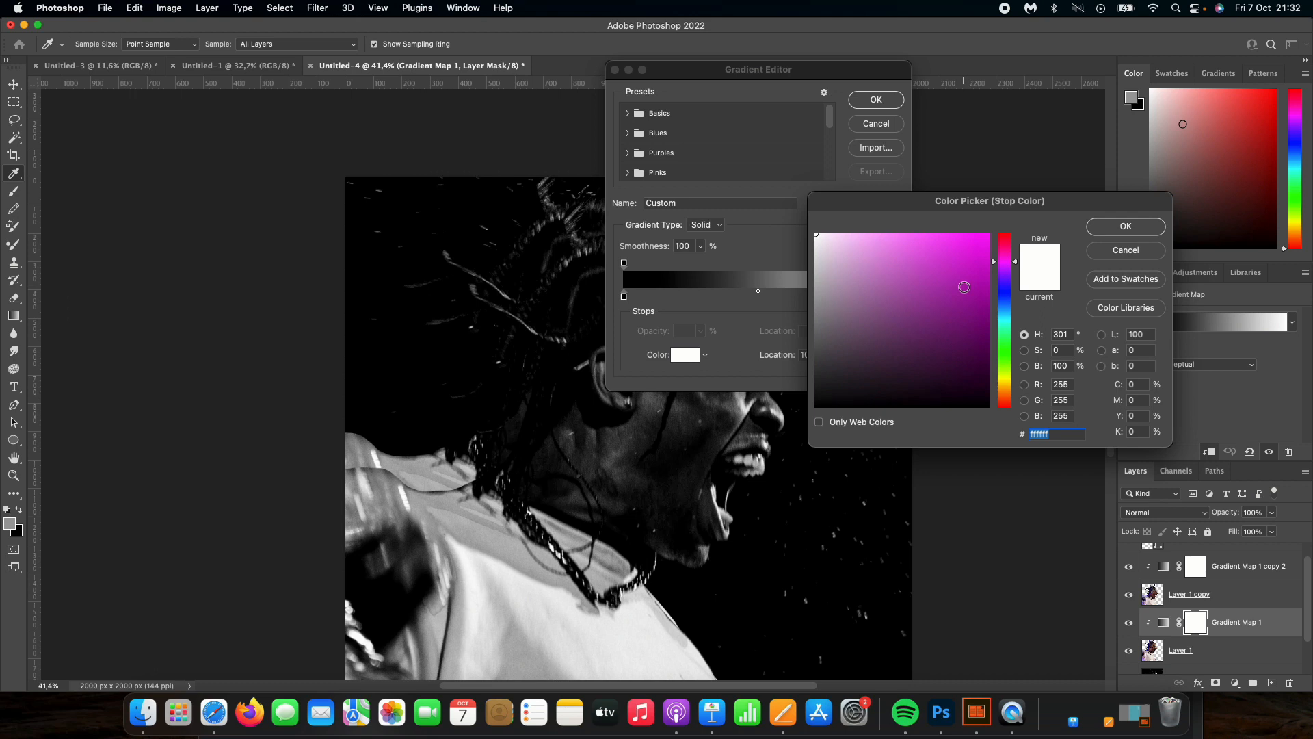
drag(964, 287, 988, 234)
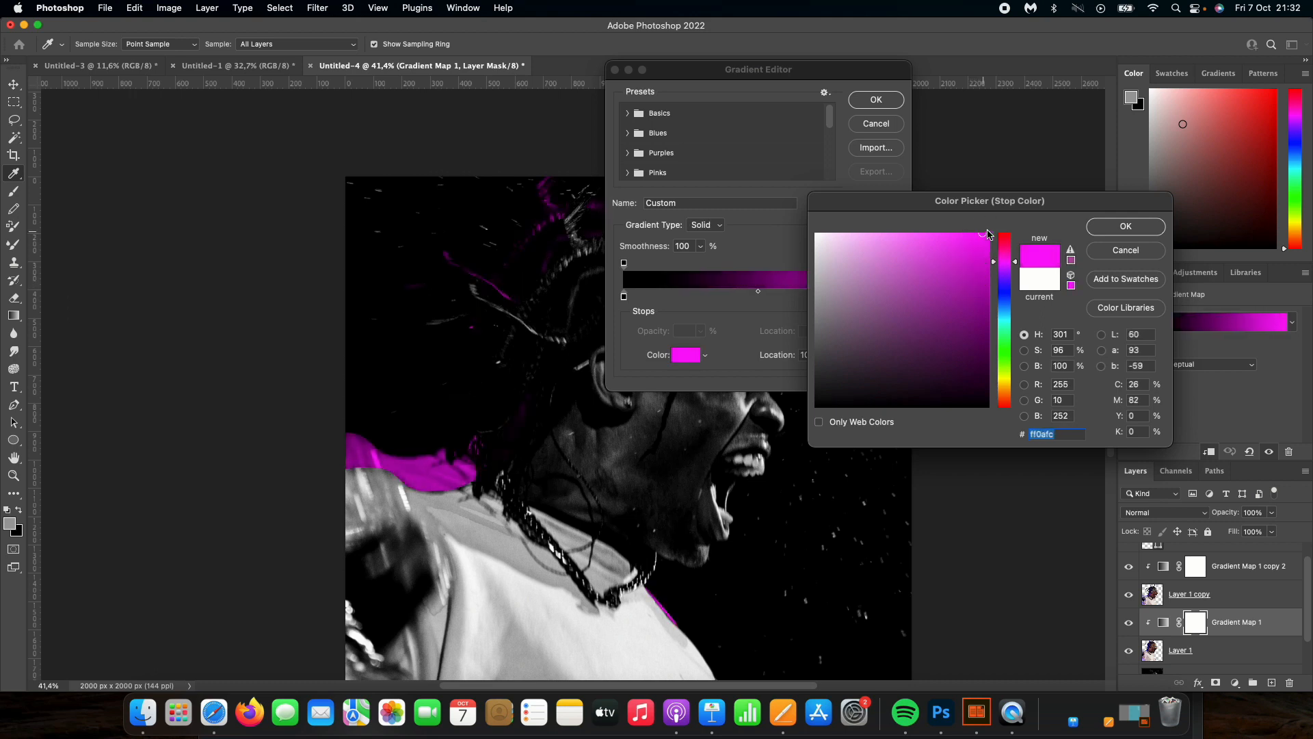
click(1125, 226)
click(877, 100)
Duplicate Layer 1 together with its magenta Gradient Map 1.
scroll(1215, 626, down, 1)
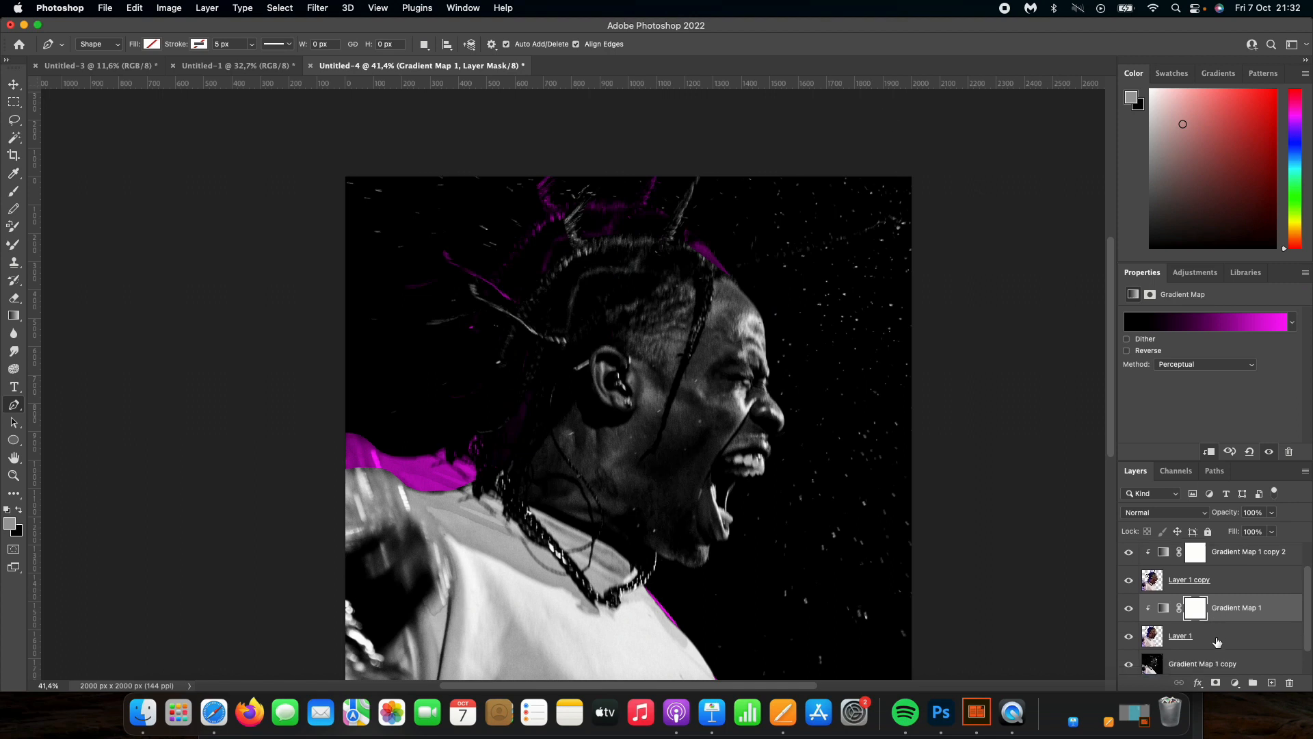
click(1217, 641)
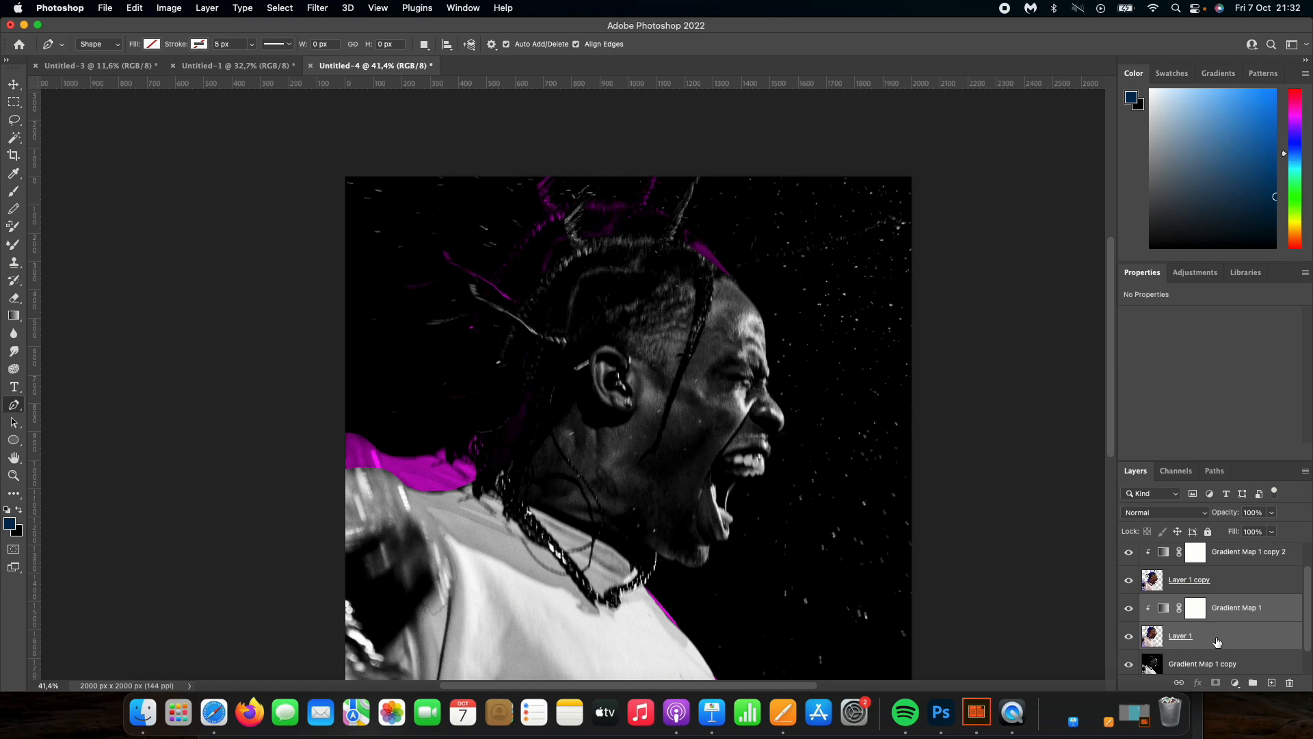
key(super+j)
Move the lowest cut-out, Layer 1, further up and left to about X -200 px, Y -238 px.
click(1217, 640)
scroll(1215, 629, down, 2)
click(1212, 614)
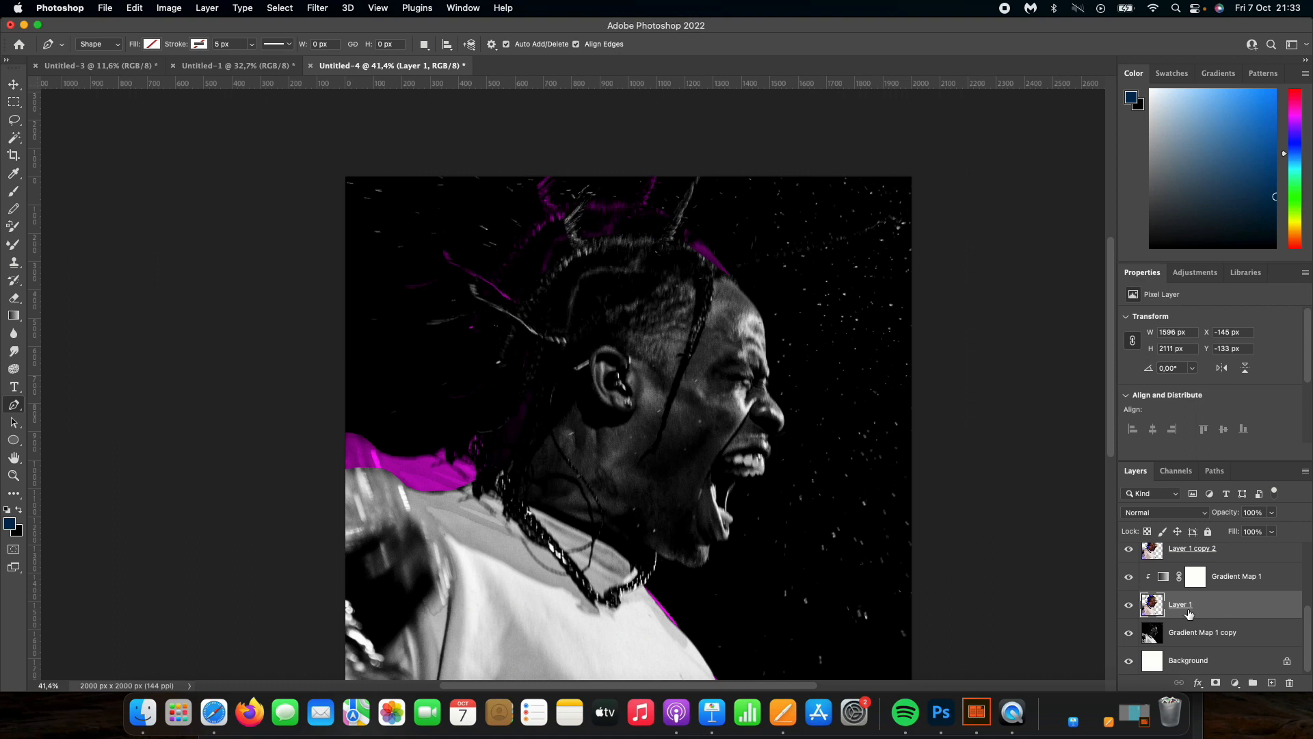
key(super+t)
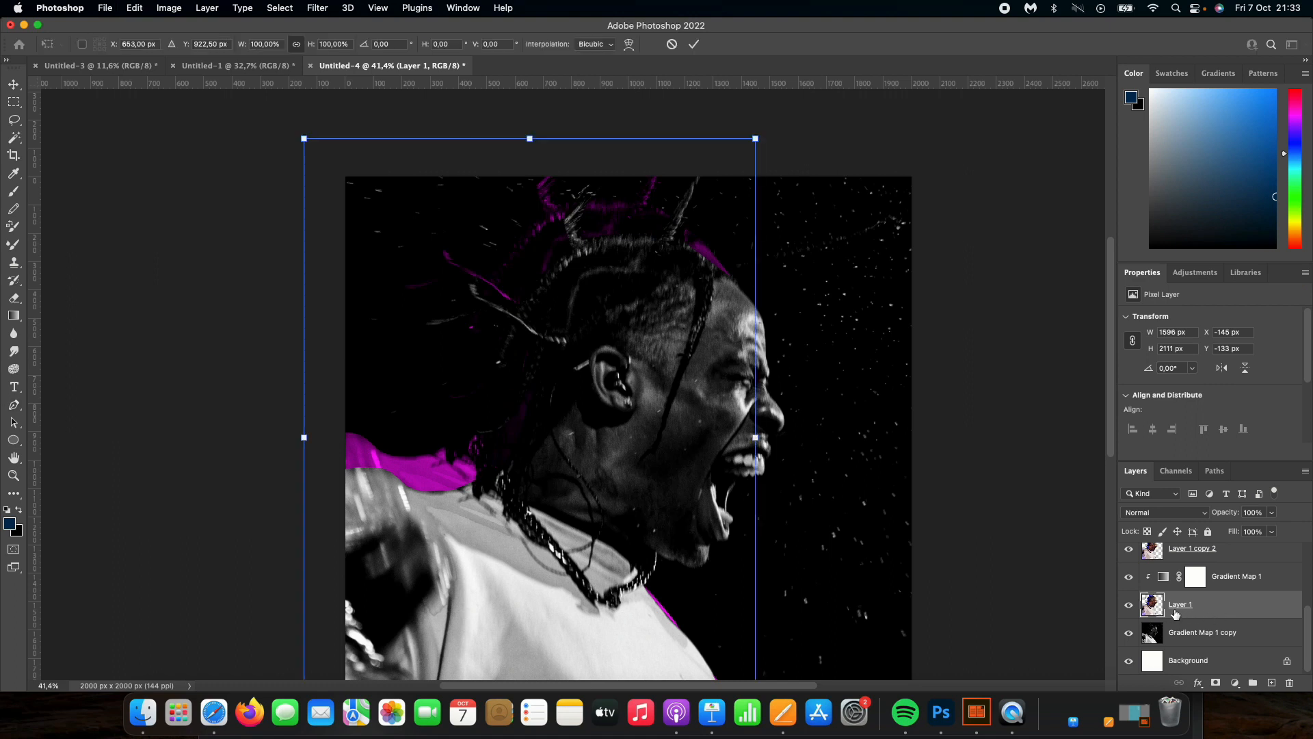
drag(616, 527, 601, 498)
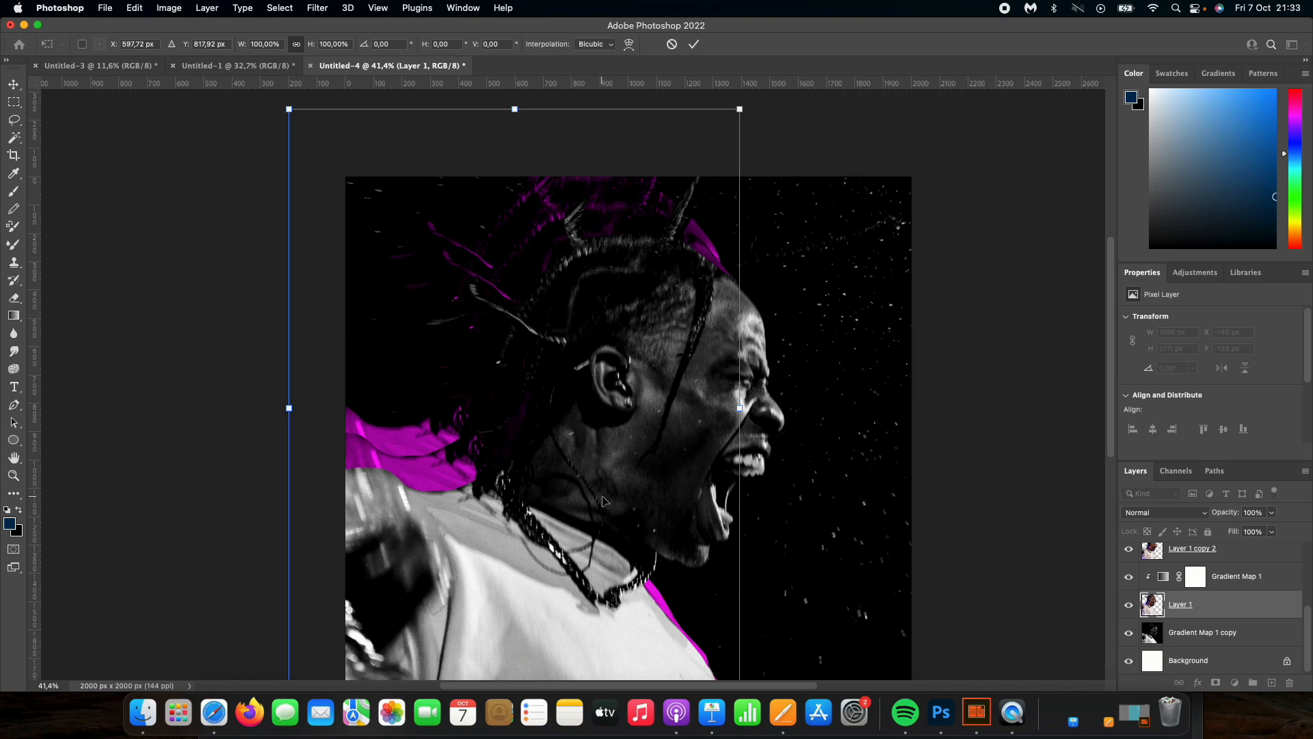
click(694, 44)
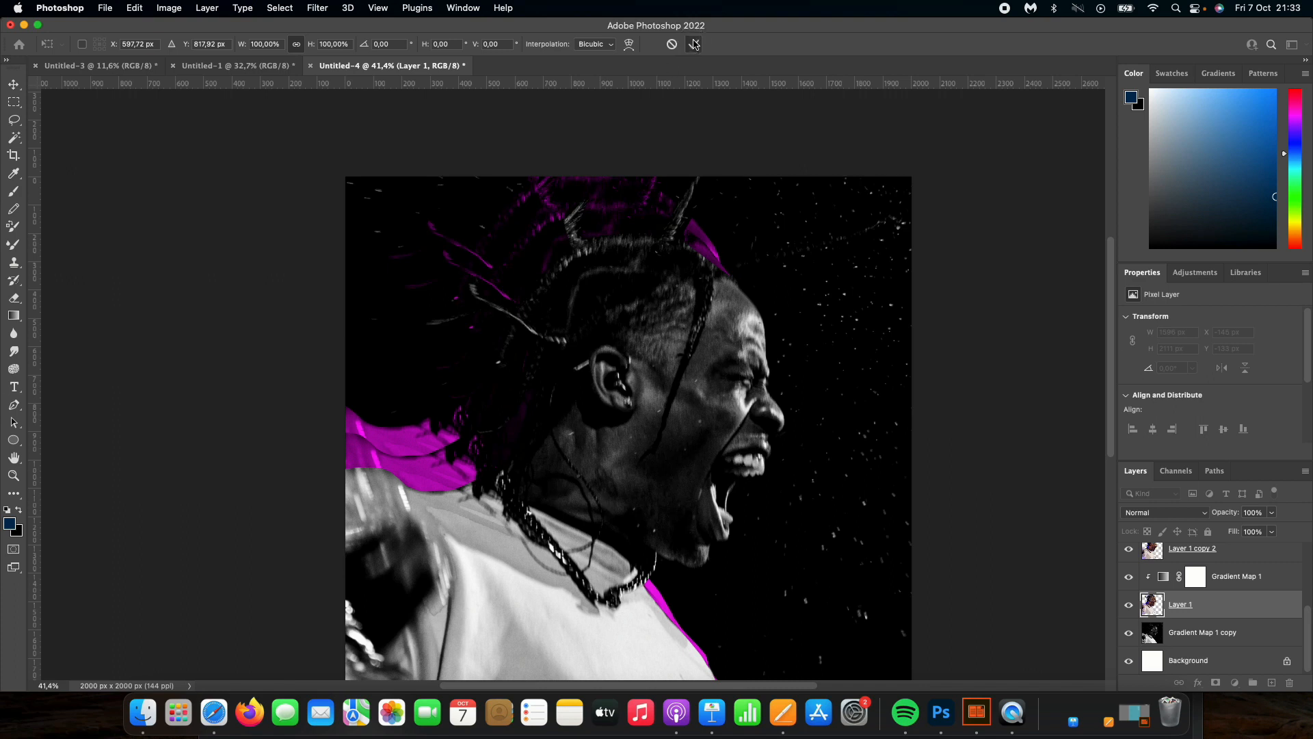
key(p)
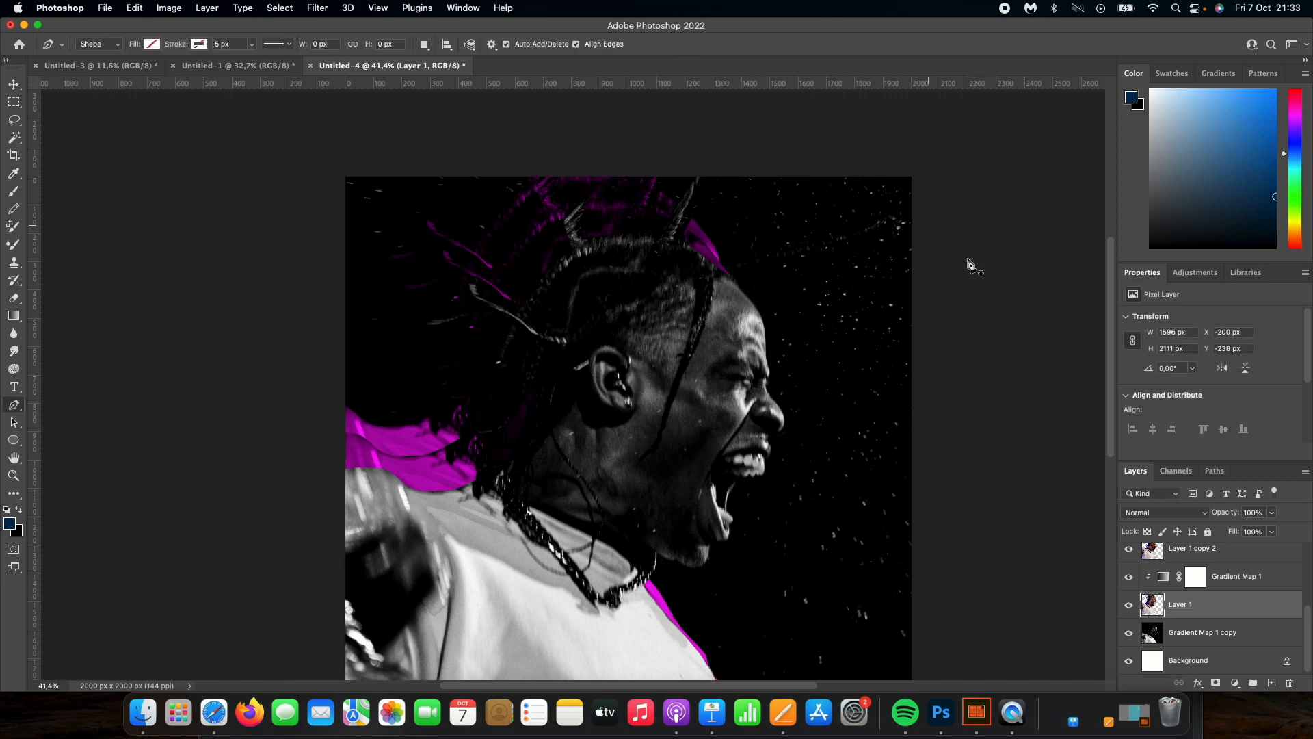
Recolour the magenta end stop of the lowest Gradient Map 1 to green 0aff5b.
click(1162, 579)
click(1187, 331)
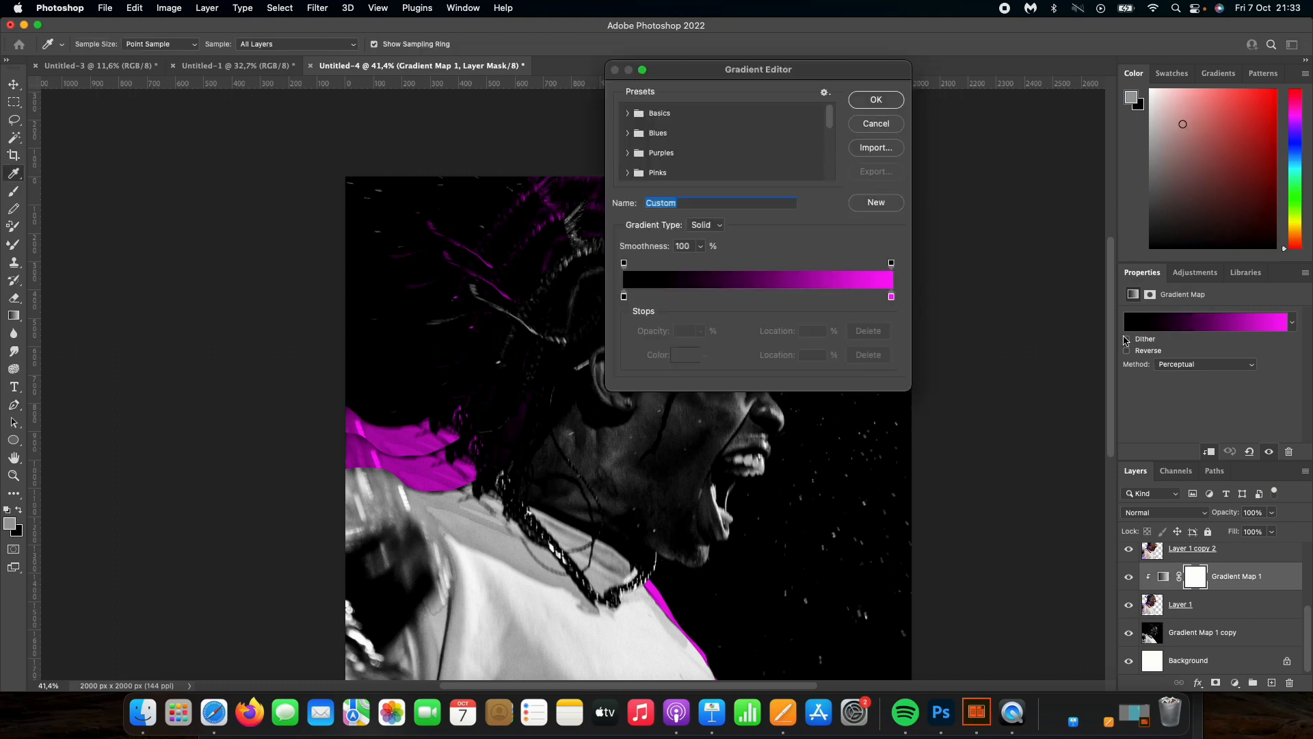
click(891, 296)
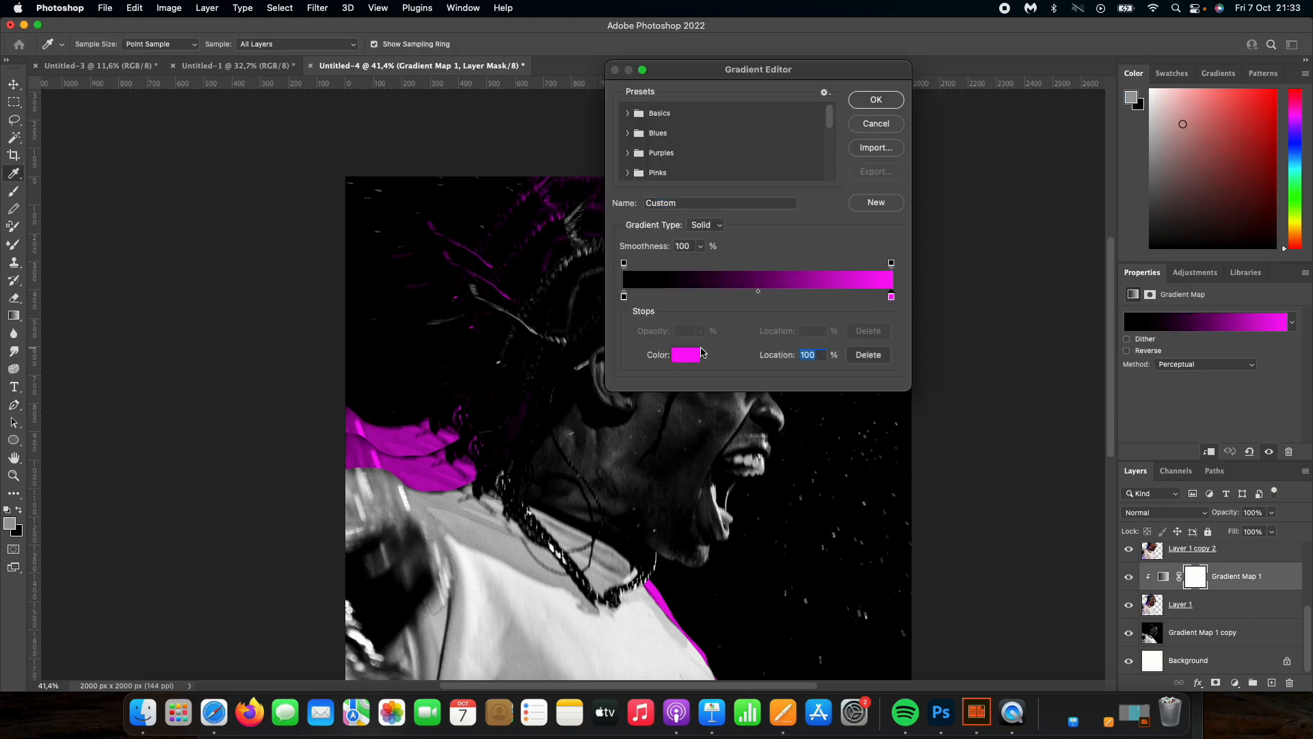
click(686, 354)
drag(1004, 289, 1008, 341)
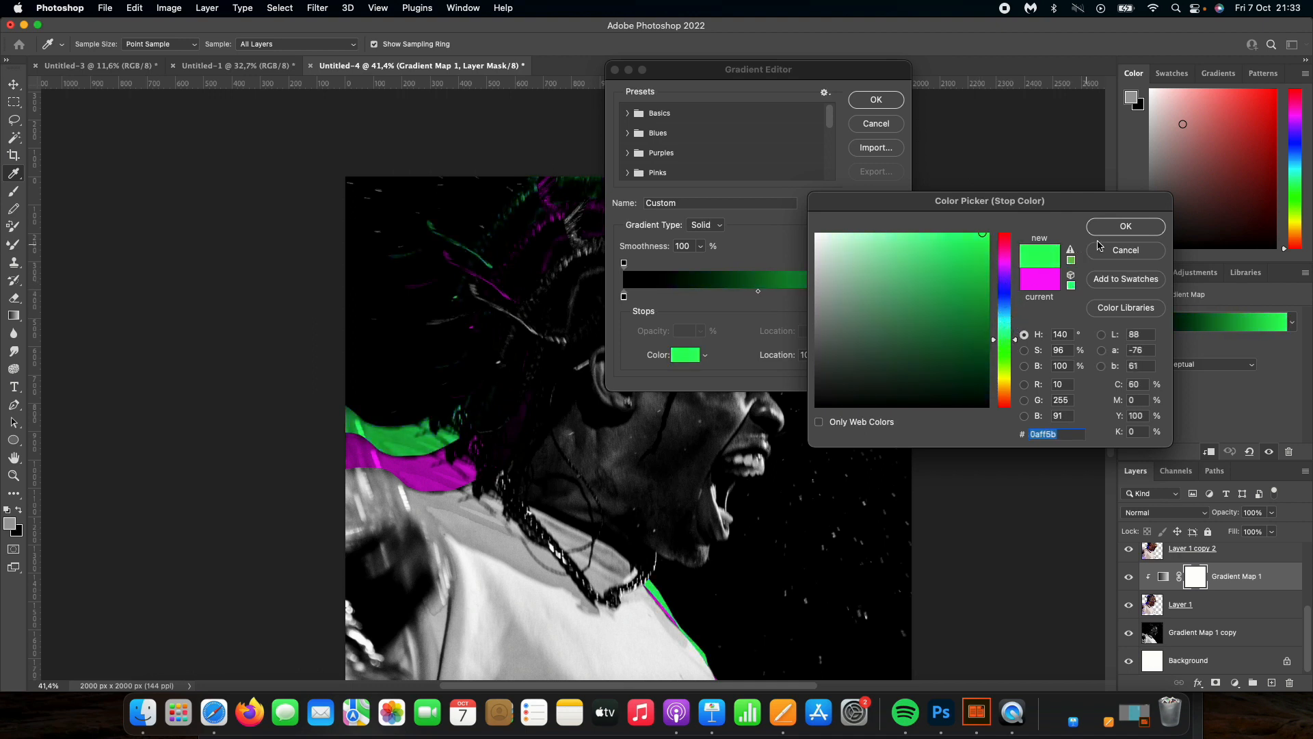
click(1117, 226)
click(876, 99)
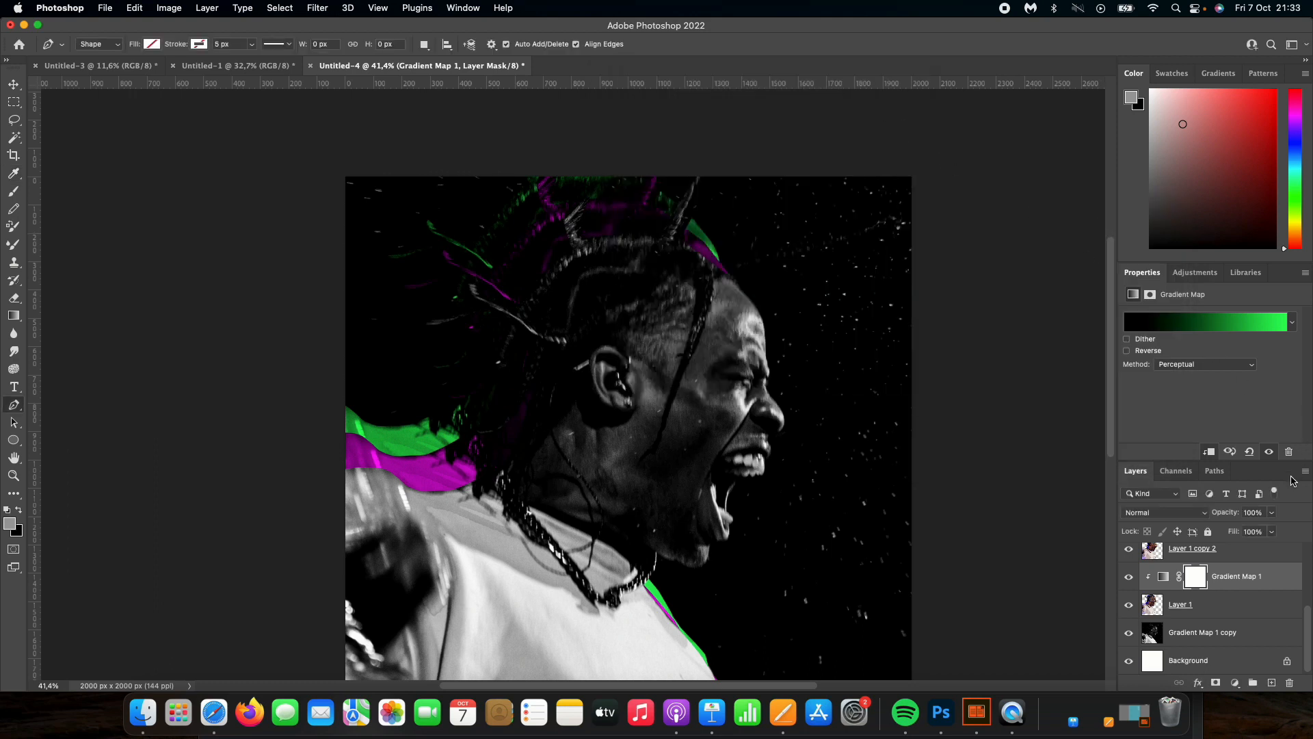
Duplicate Layer 1 together with its green Gradient Map 1.
click(1230, 608)
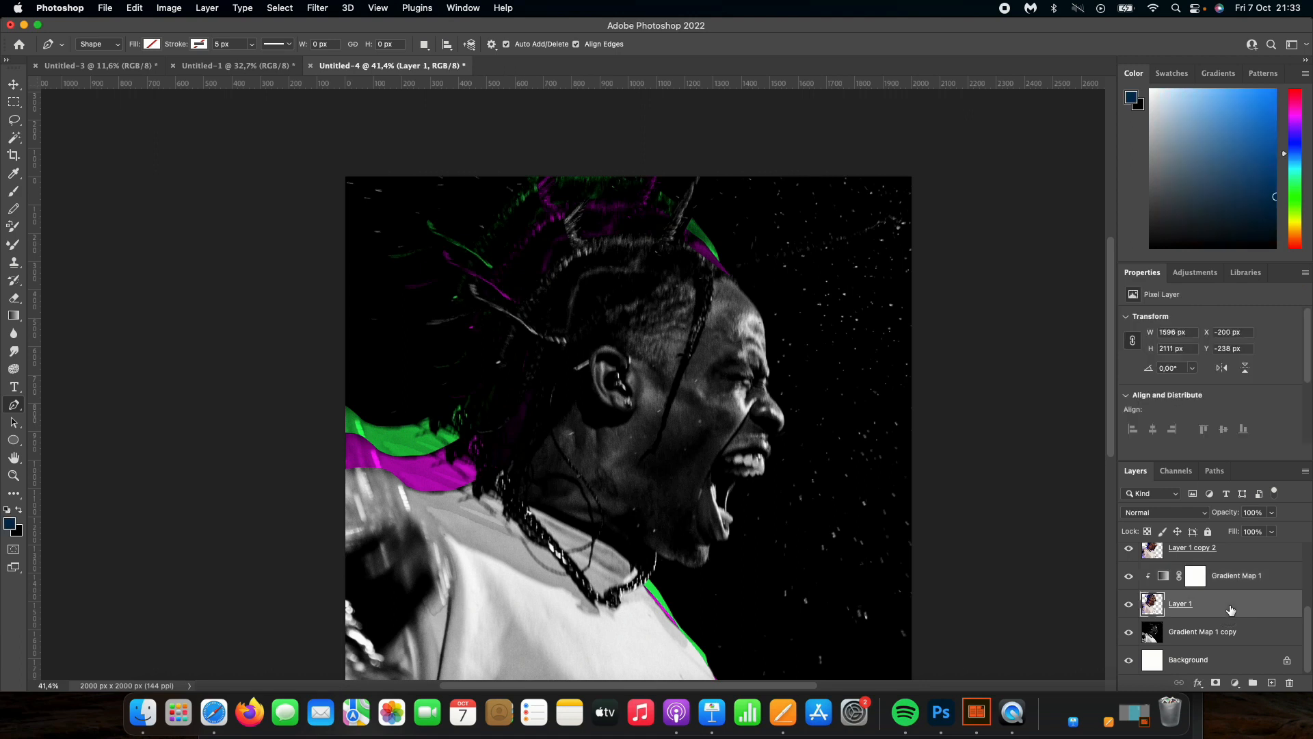
shift+click(1255, 578)
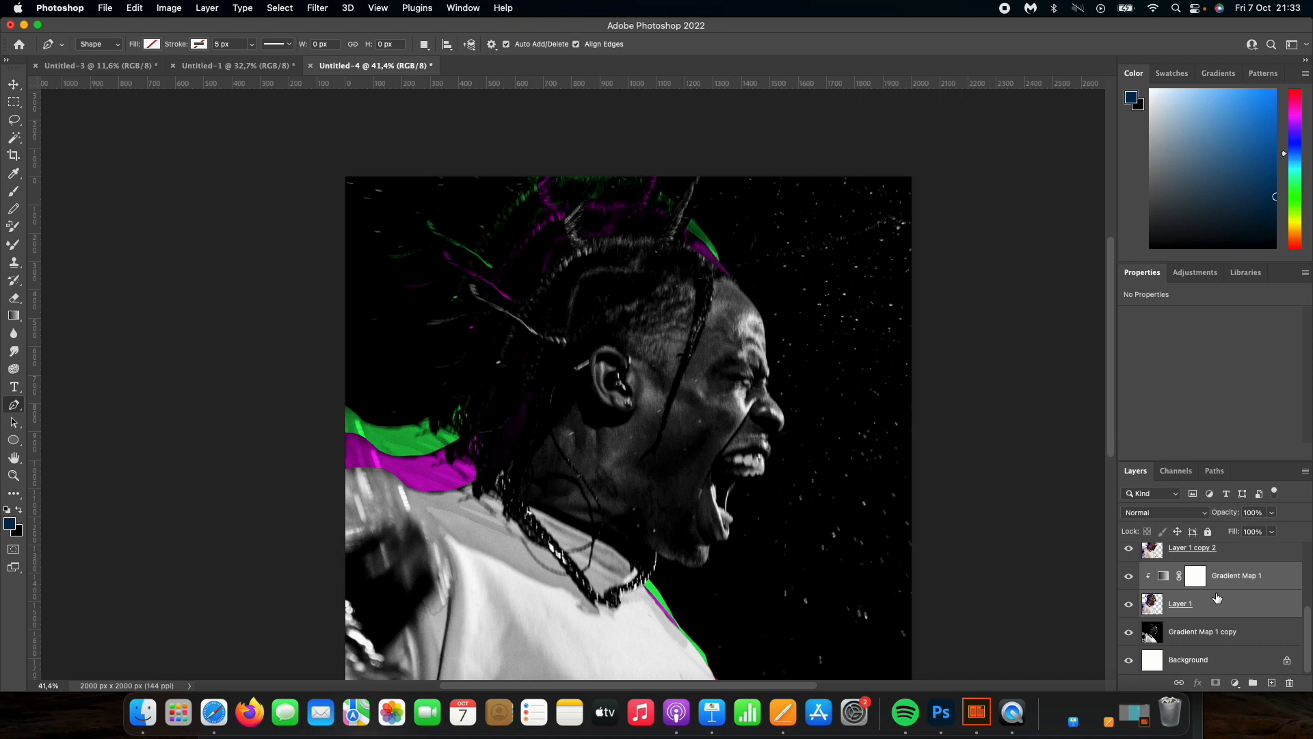
key(super+j)
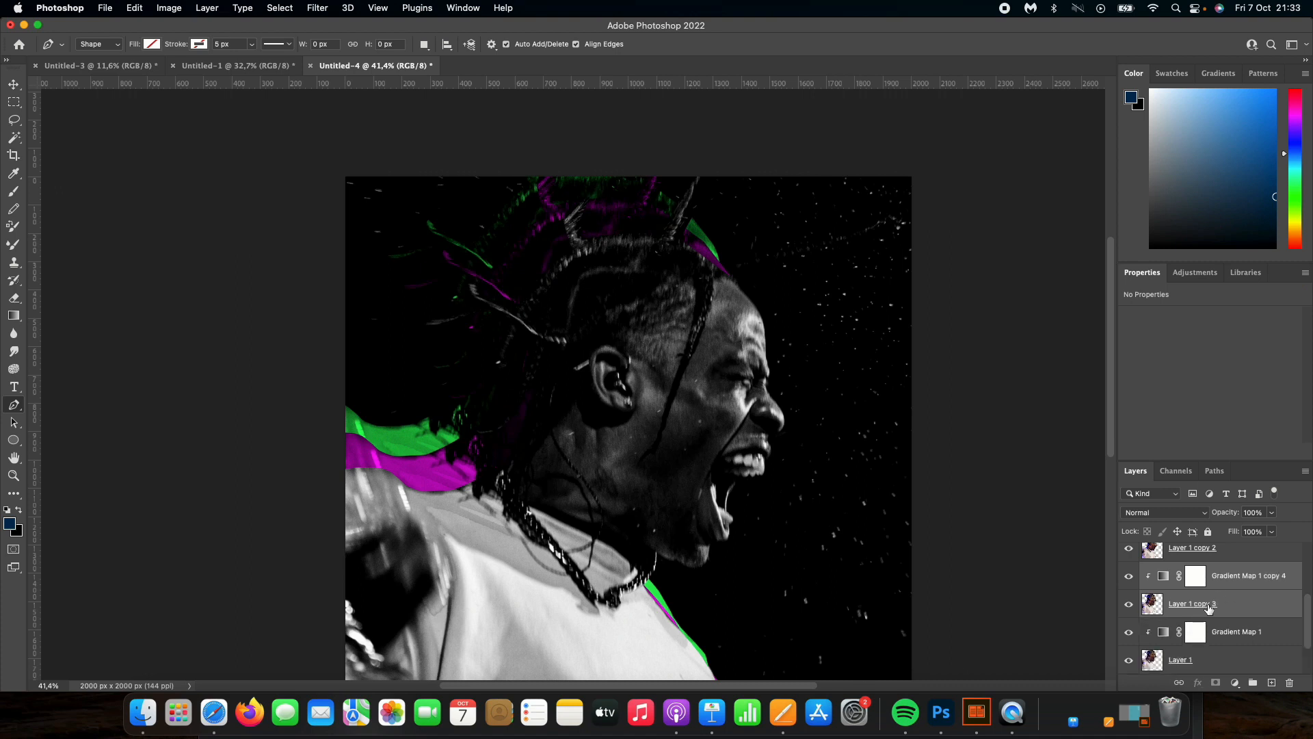
Move the lowest cut-out, Layer 1, down and right to about X 44 px, Y 43 px, beyond the performer's face.
scroll(1207, 623, down, 1)
click(1203, 651)
key(super+t)
drag(668, 426, 742, 508)
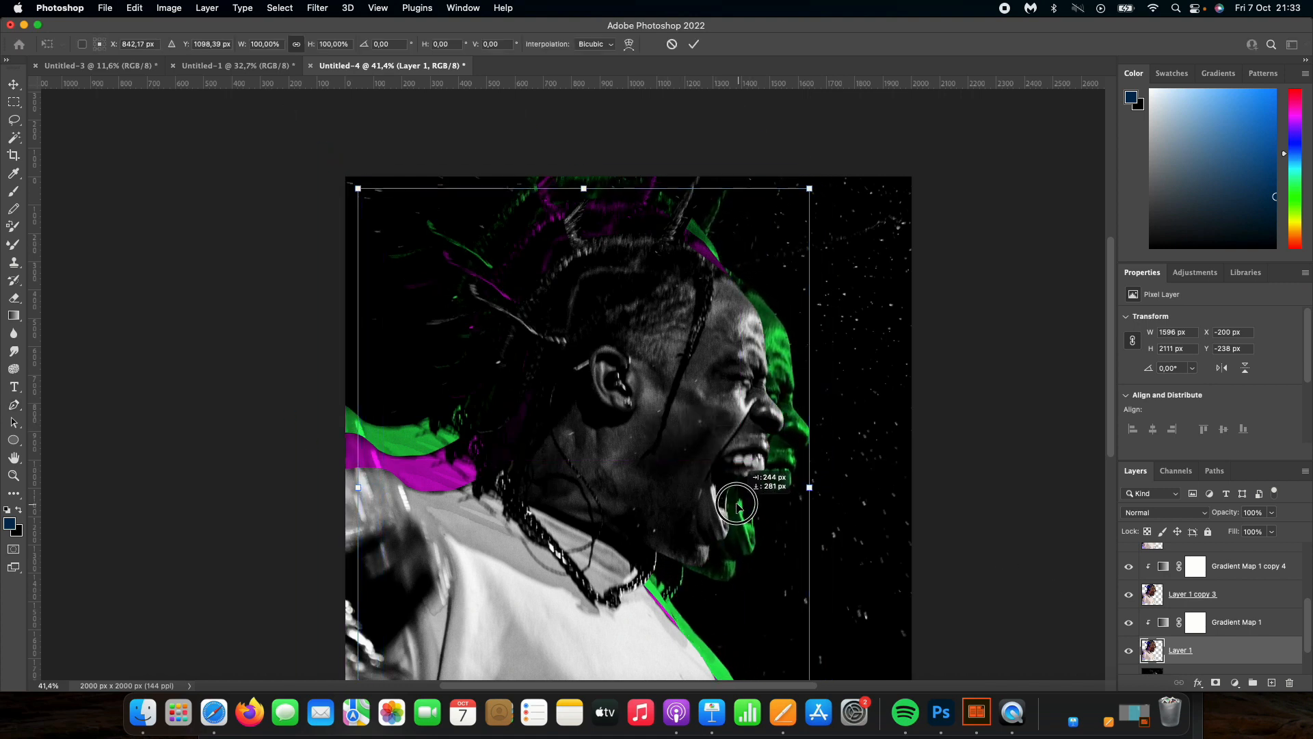
click(695, 45)
key(p)
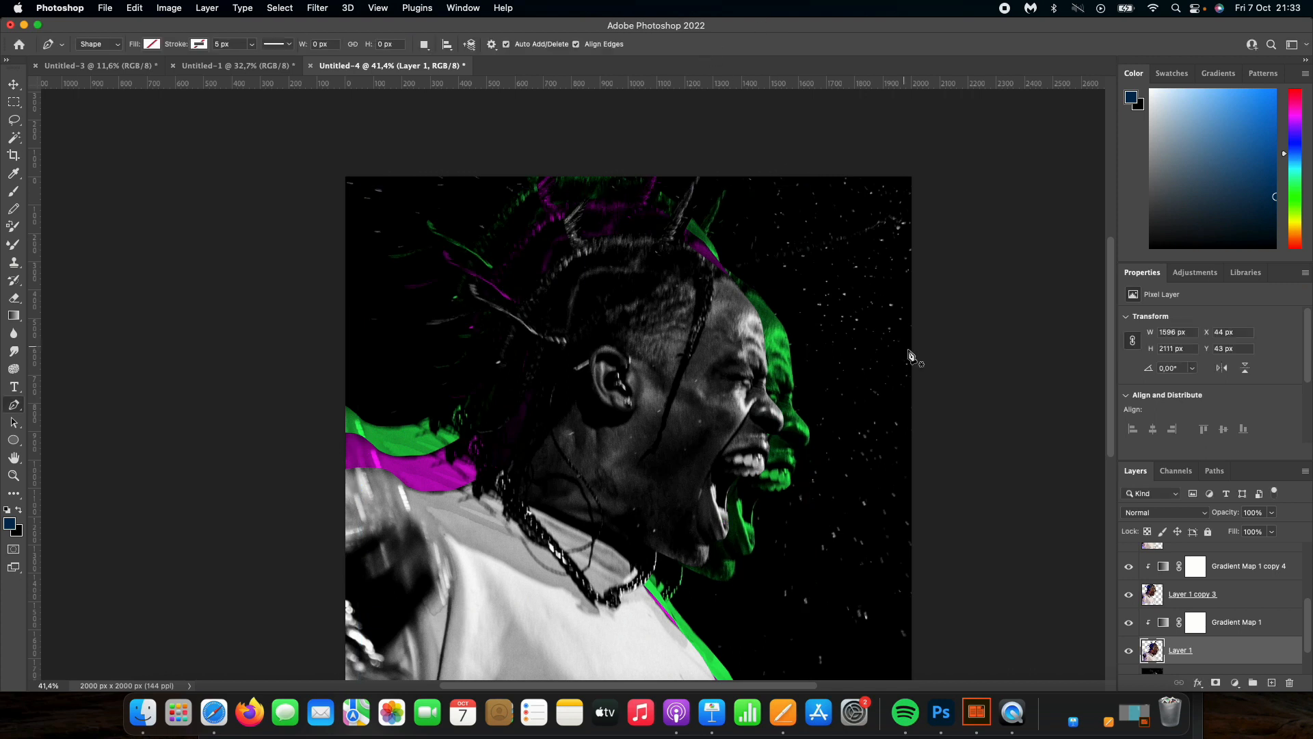
Recolour the green end stop of the lowest Gradient Map 1 to cyan 0af1ff.
scroll(913, 359, down, 2)
scroll(914, 359, down, 1)
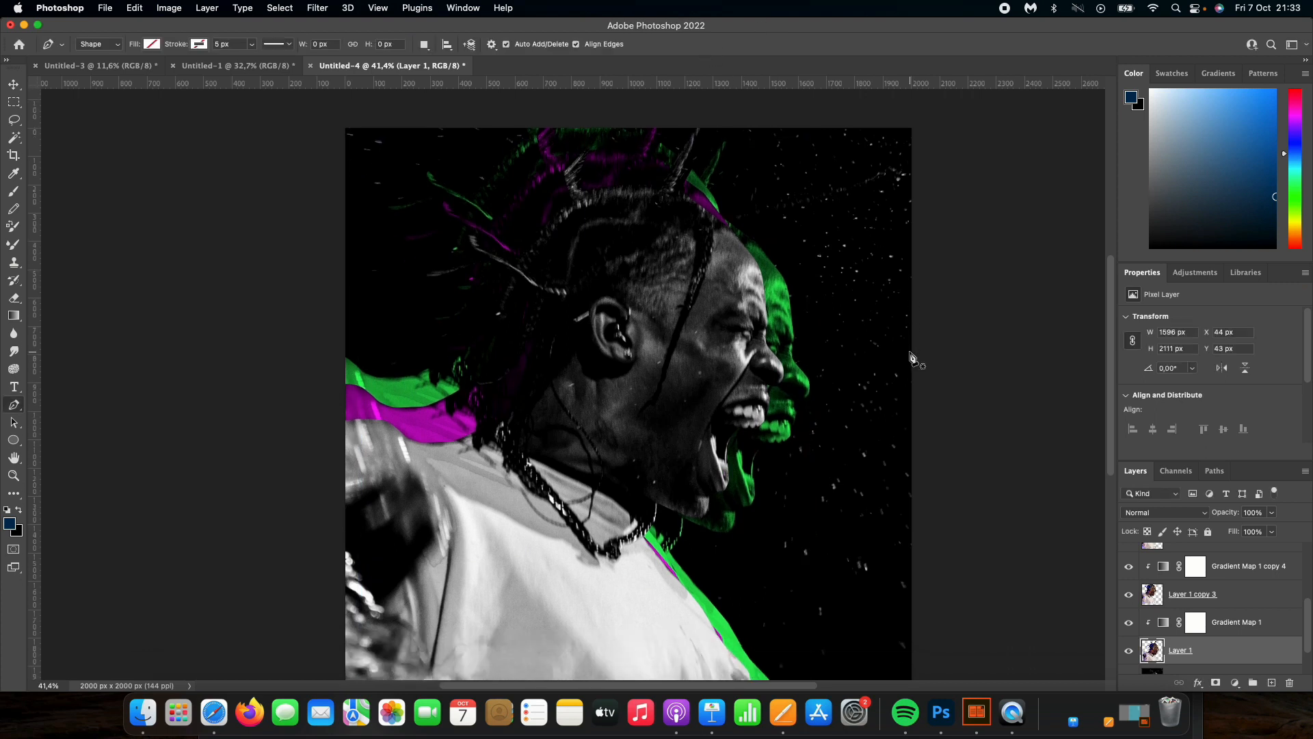
click(1168, 628)
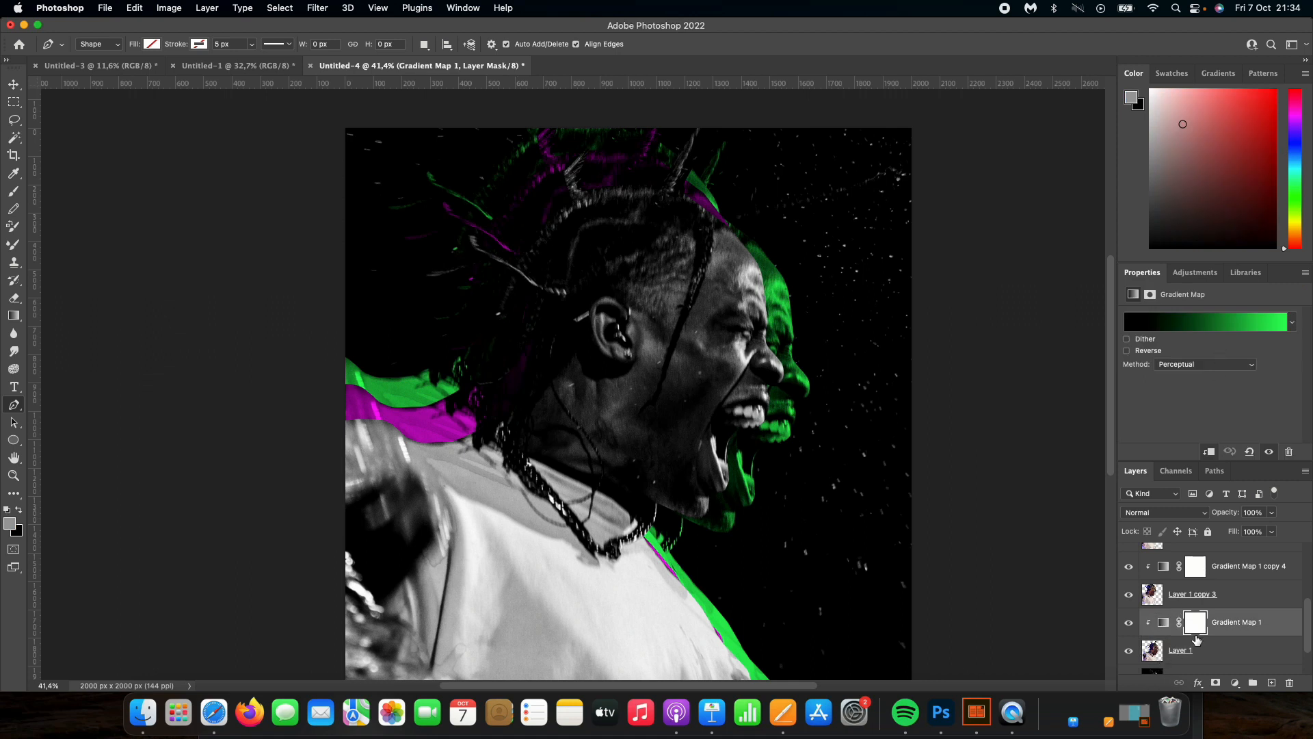
click(1188, 327)
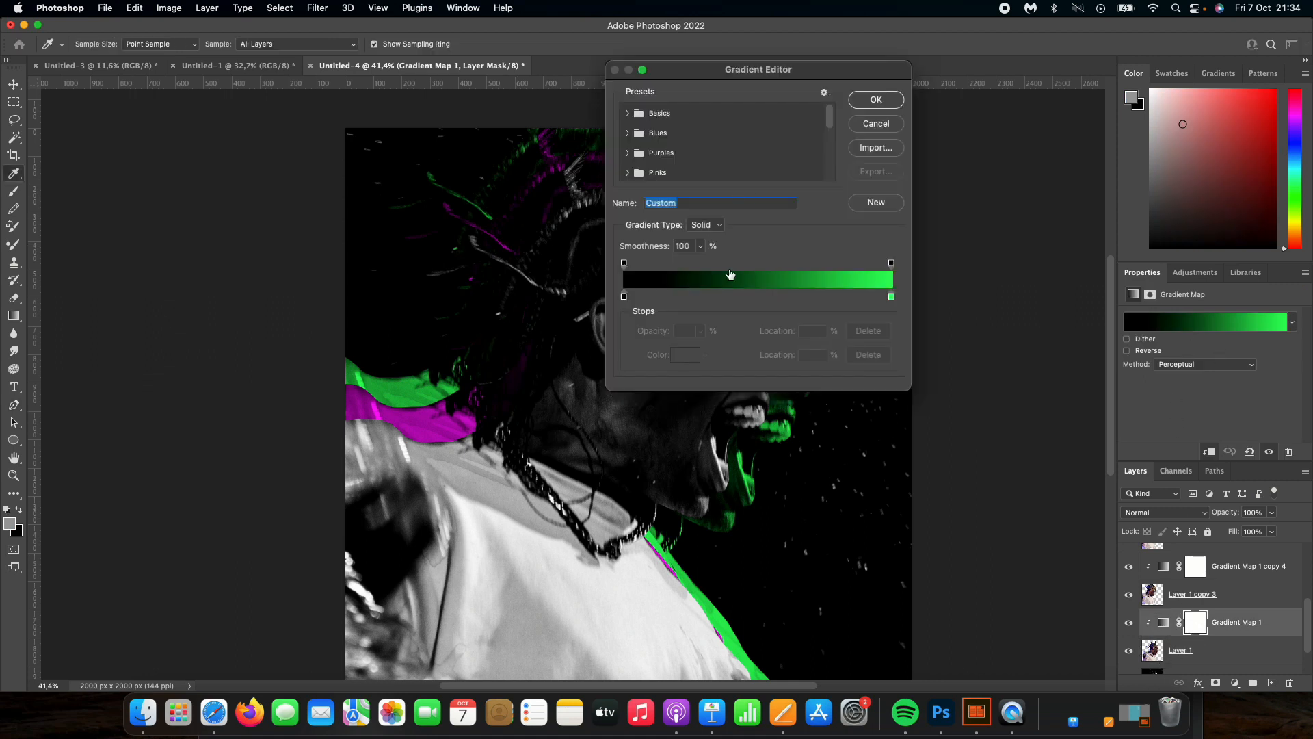
double_click(891, 297)
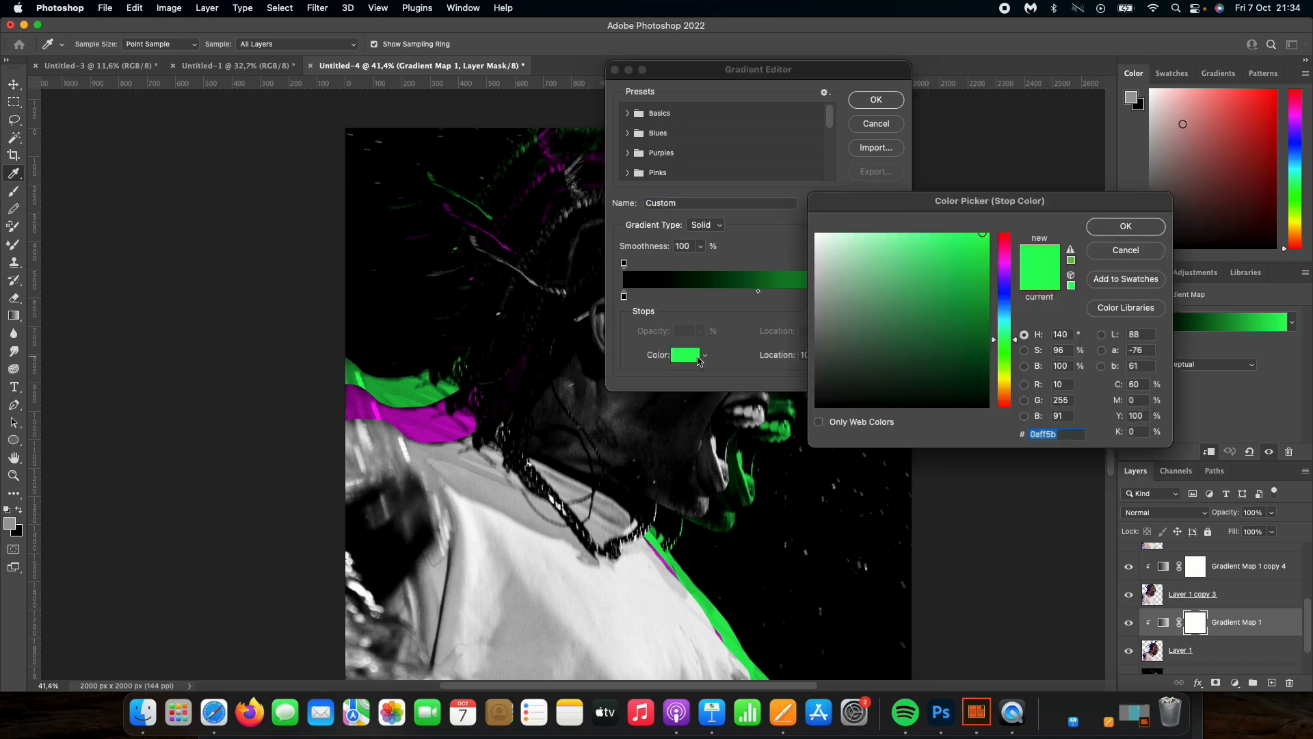
click(1004, 319)
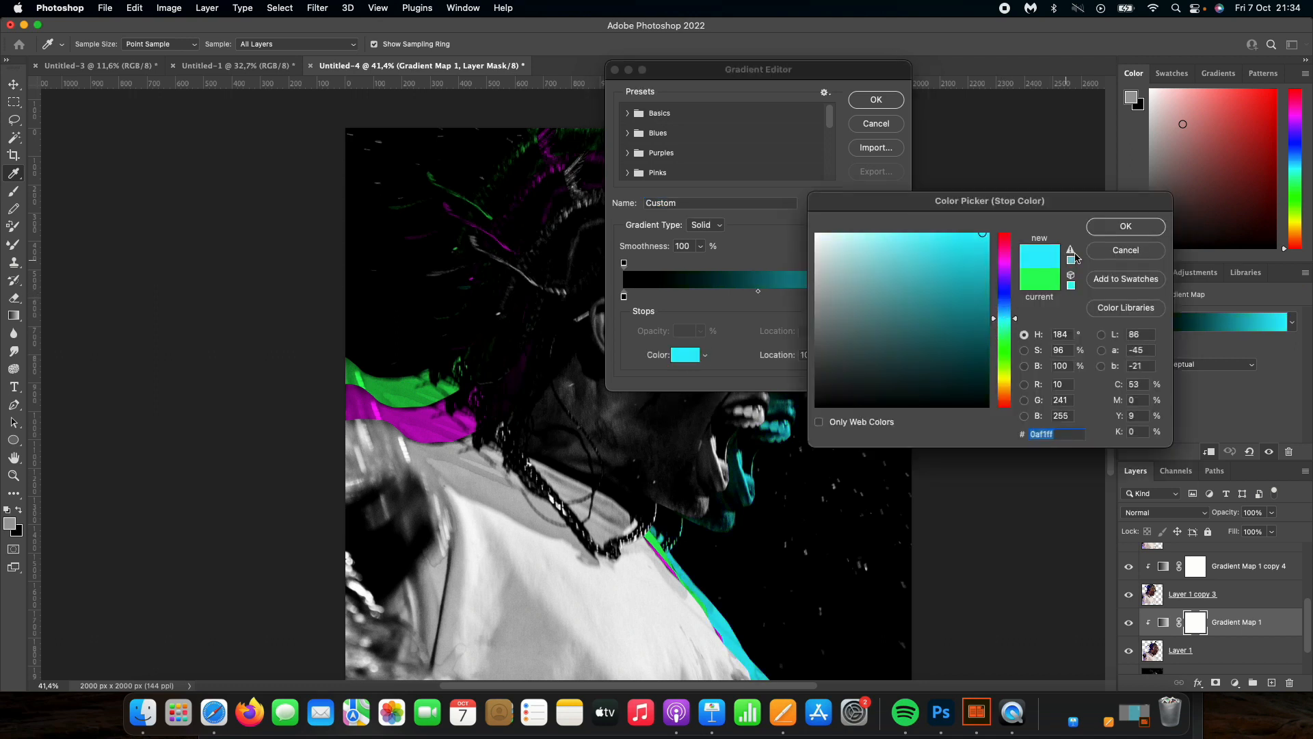
click(1102, 230)
click(874, 100)
key(p)
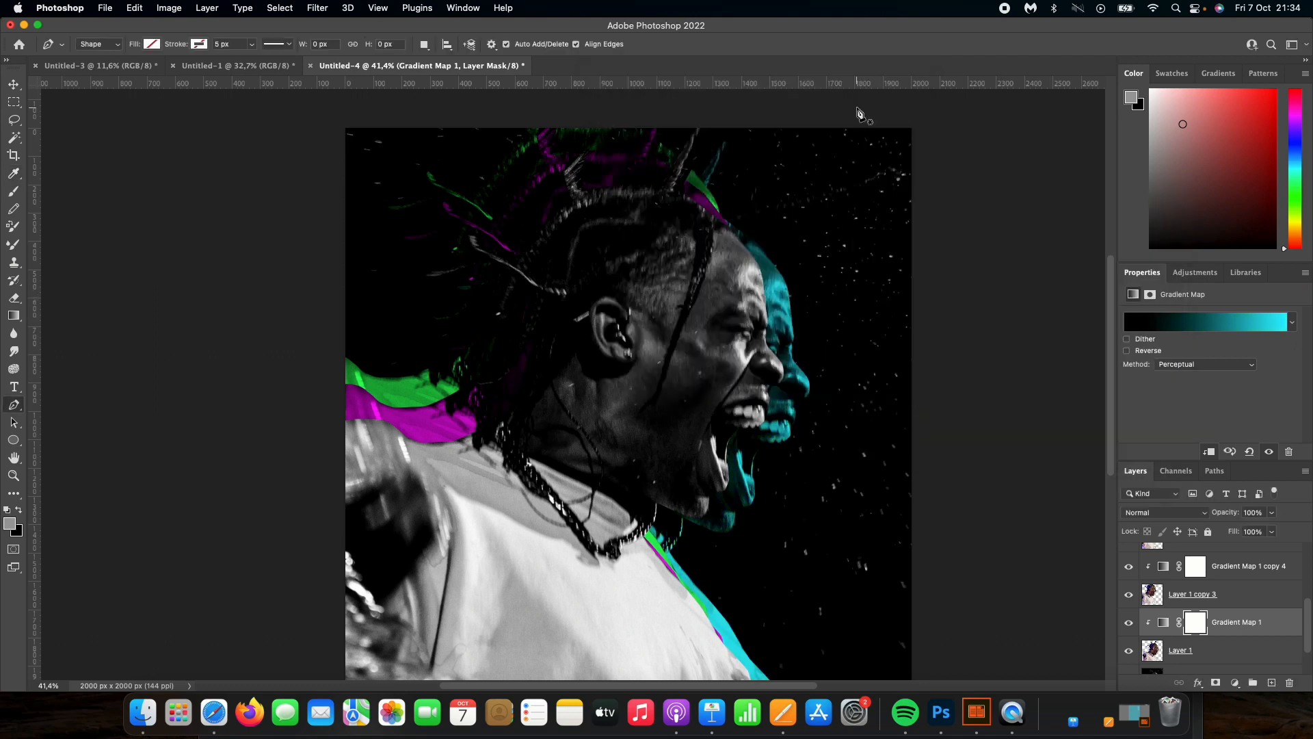
Lower the opacity of the lowest cut-out, Layer 1, to 65% and deselect the layer.
scroll(865, 340, up, 1)
click(1151, 621)
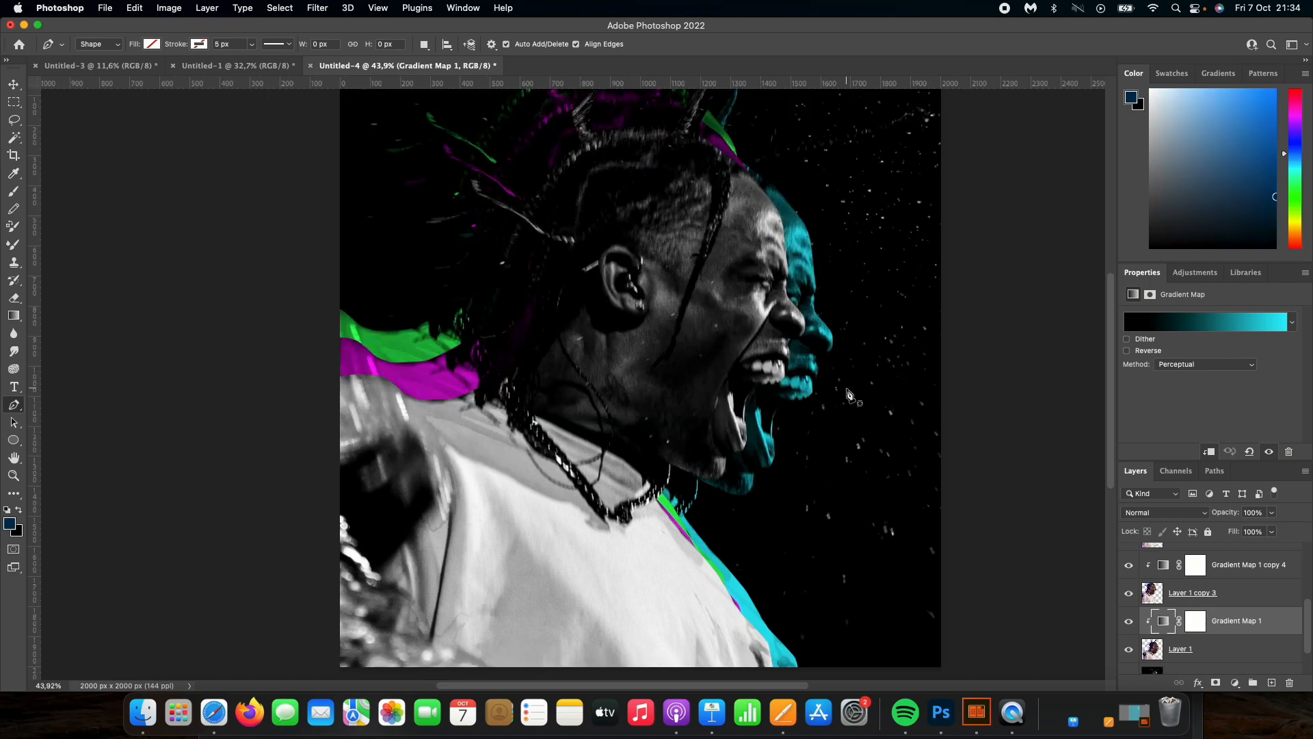
click(1193, 650)
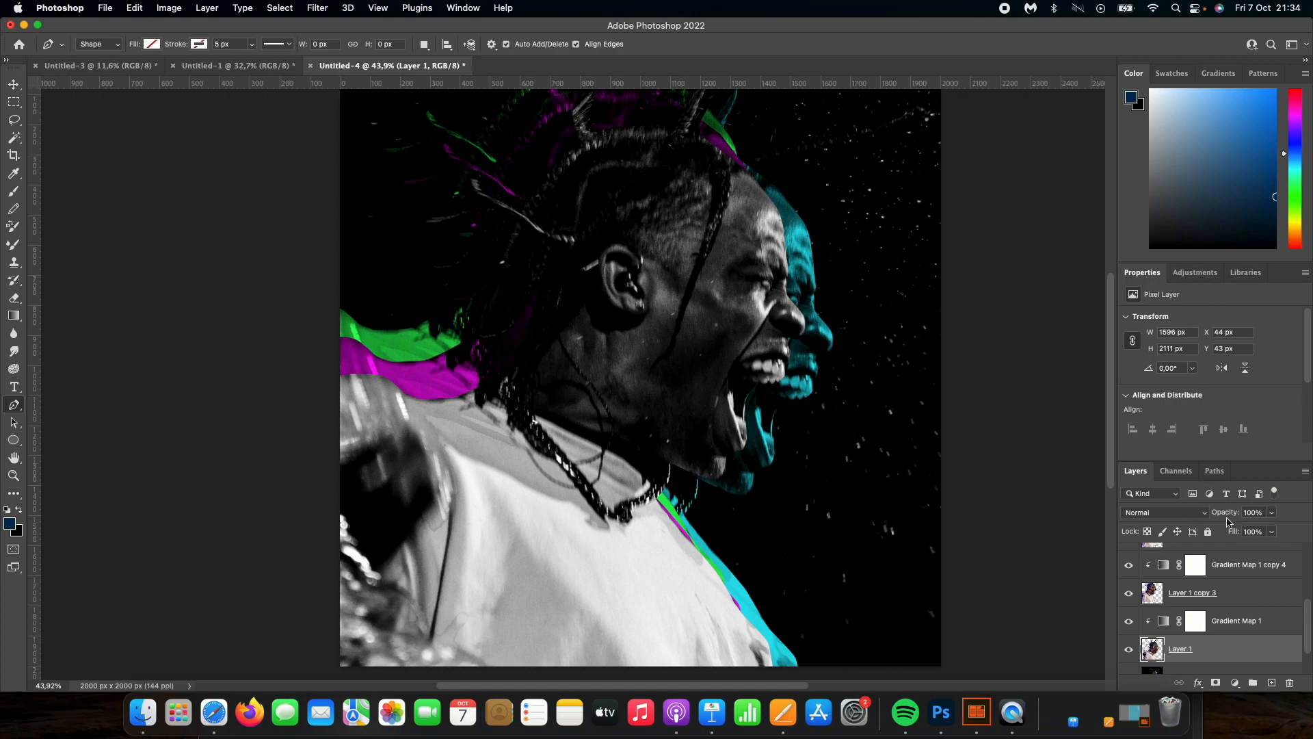
drag(1231, 518, 1214, 521)
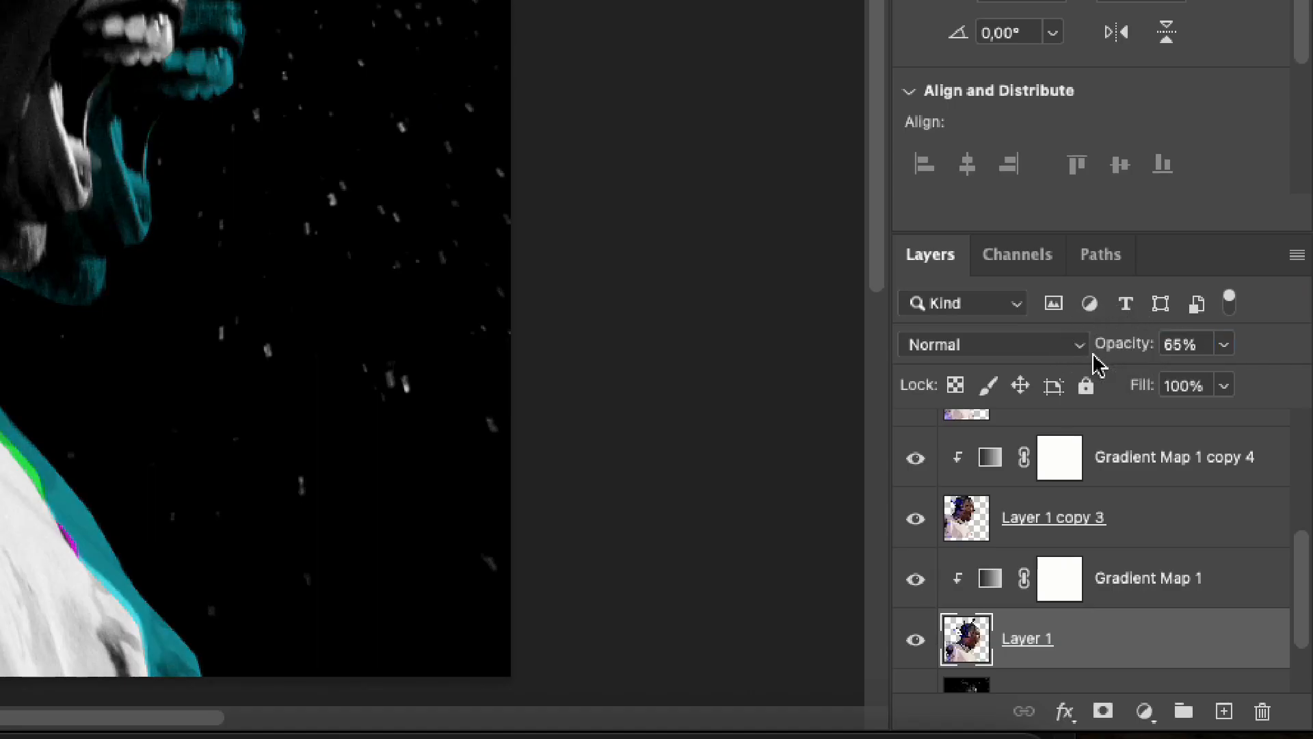
click(595, 152)
Draw a circle of about 113 × 112 px above the cyan forehead and fill it with the recent cyan.
scroll(429, 383, up, 3)
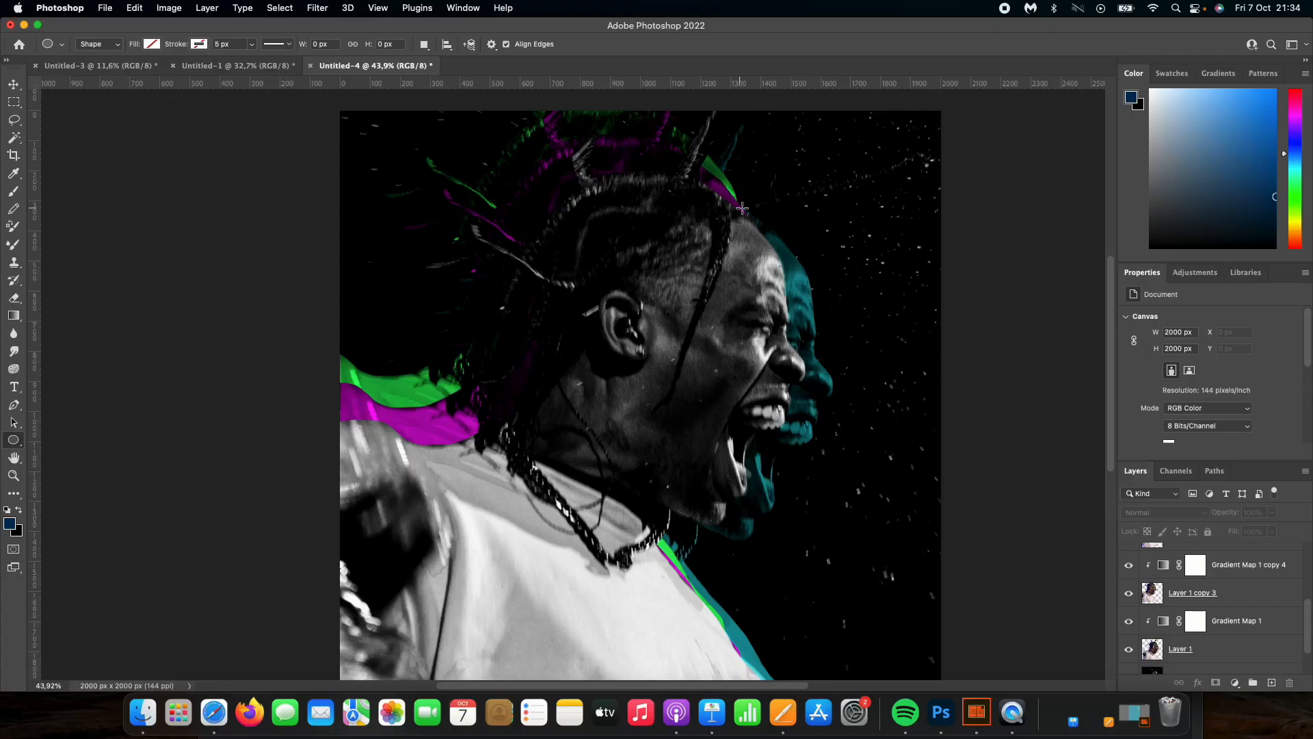
drag(788, 215, 823, 249)
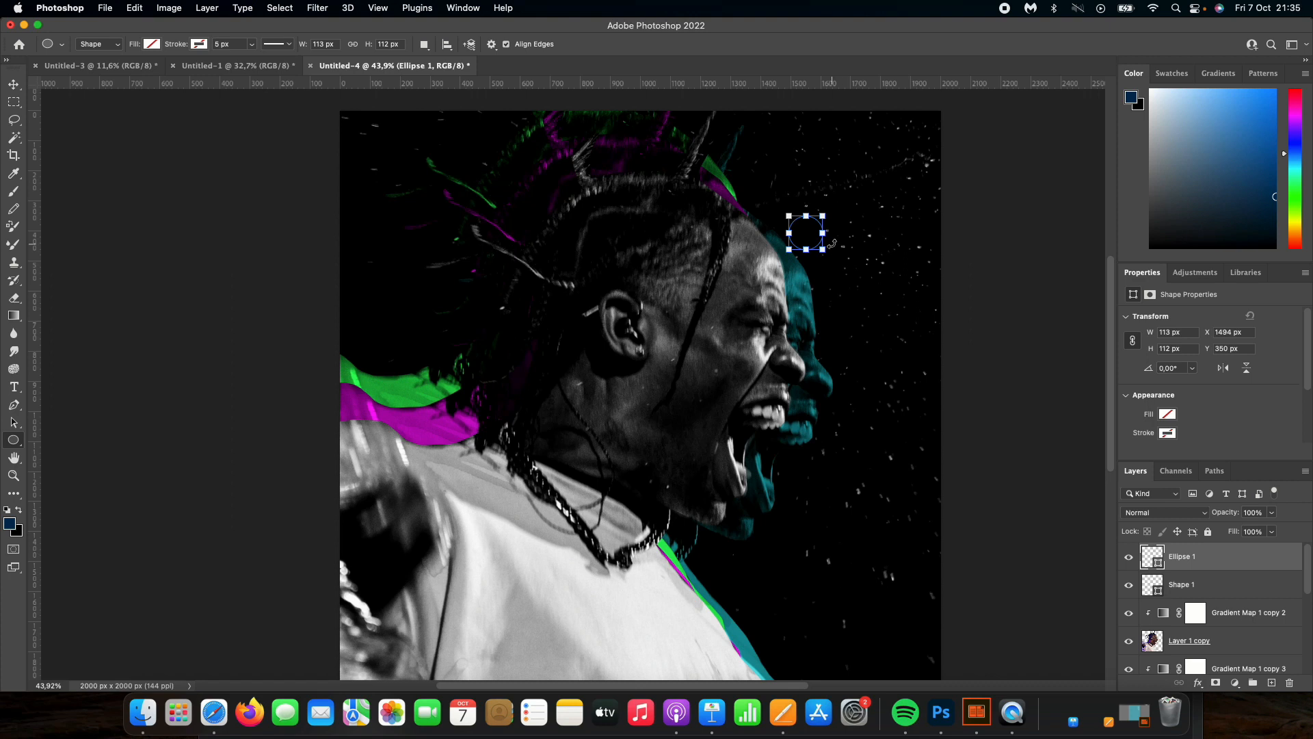
click(152, 44)
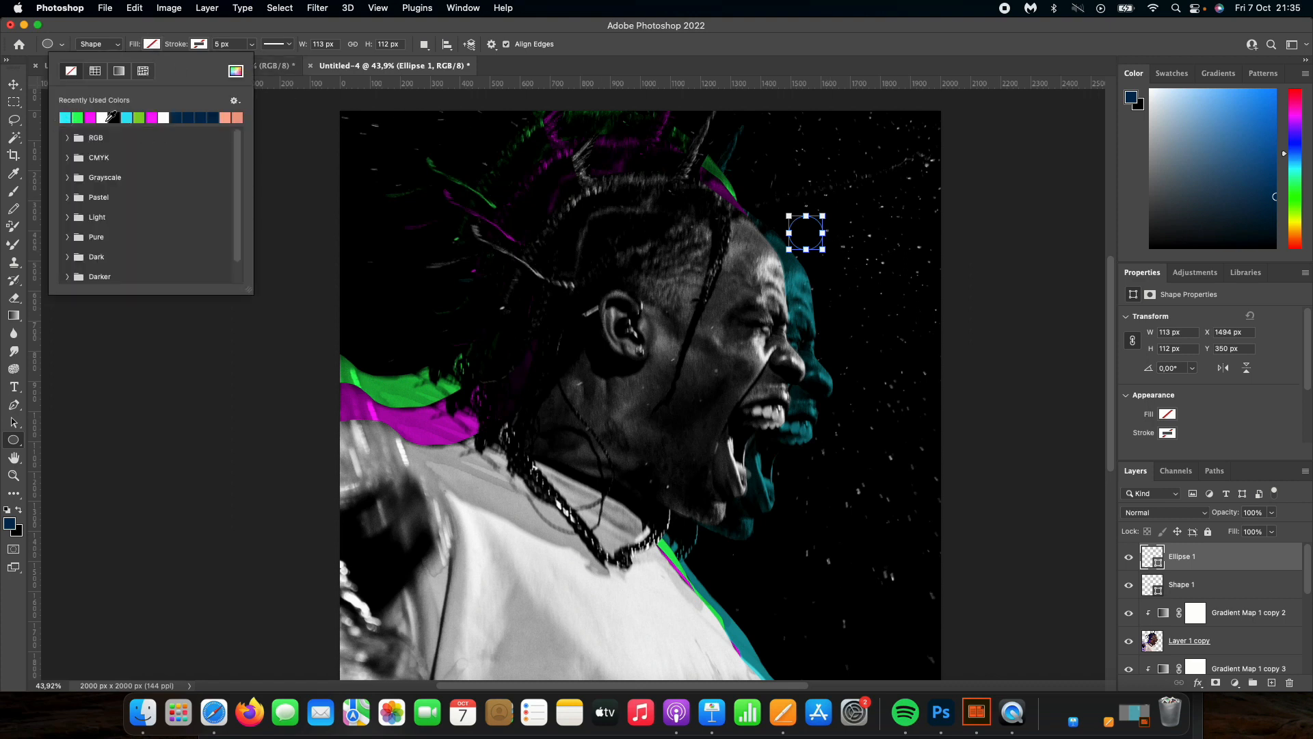
click(71, 116)
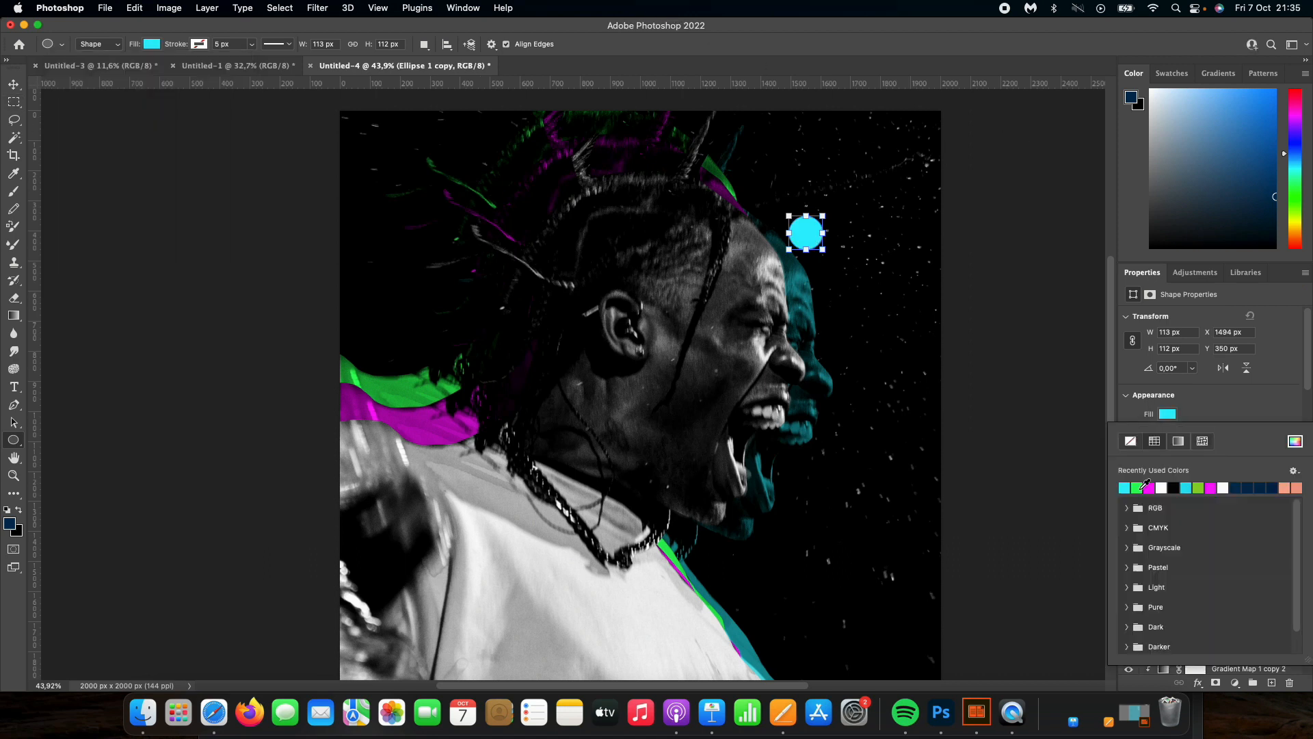
Fill the circle copy Ellipse 1 copy with green and Ellipse 1 copy 2 with magenta.
click(1139, 488)
click(1019, 409)
click(1046, 401)
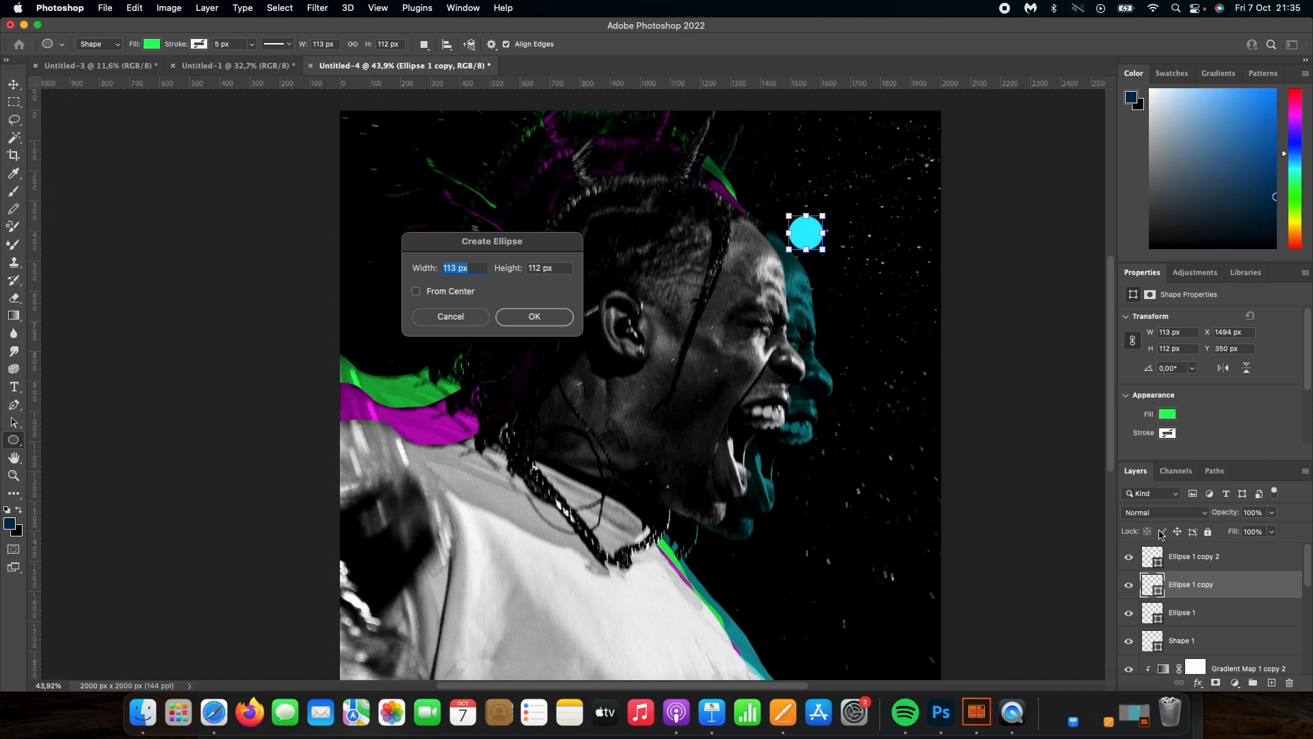
click(463, 318)
click(1180, 556)
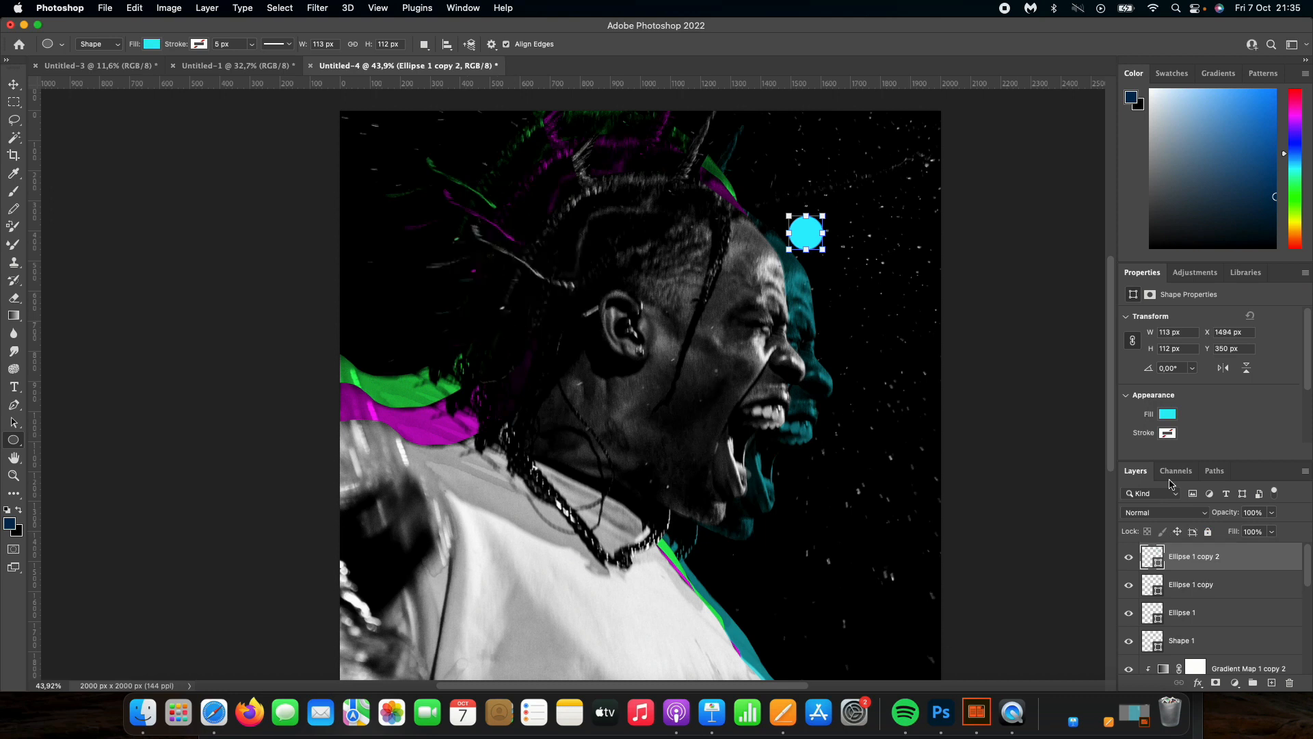
click(1167, 414)
click(1124, 488)
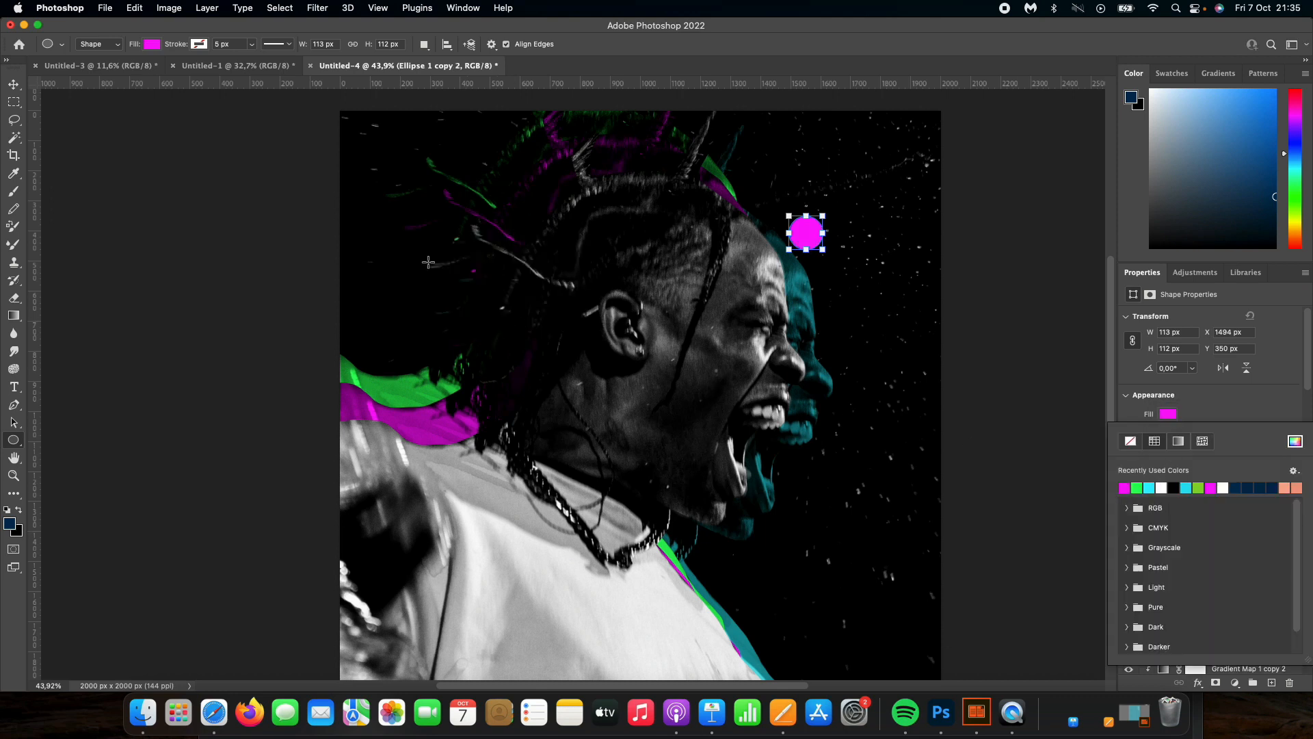
Stack the magenta, green and cyan circles vertically in the canvas's upper-right corner and scale them down to about 80 px each.
click(14, 84)
drag(809, 239, 911, 143)
drag(807, 233, 919, 238)
shift+click(1198, 559)
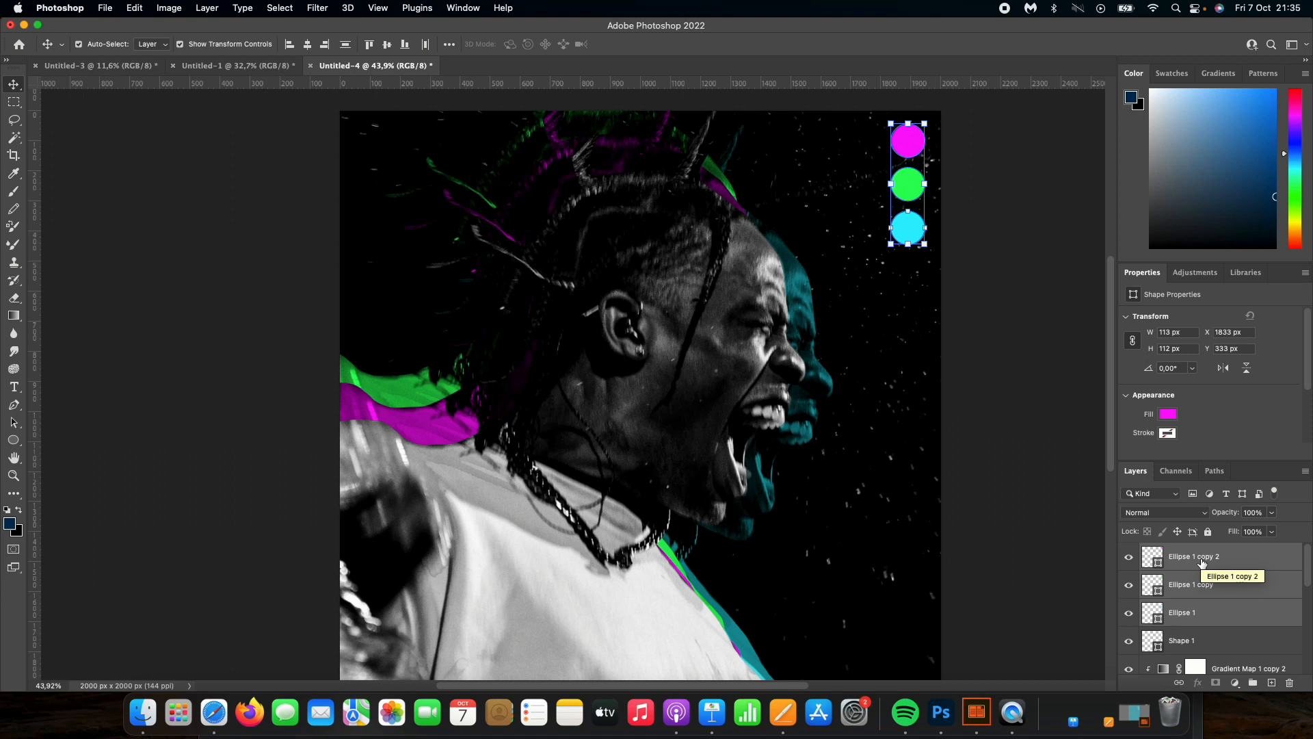
key(super+t)
drag(908, 245, 922, 166)
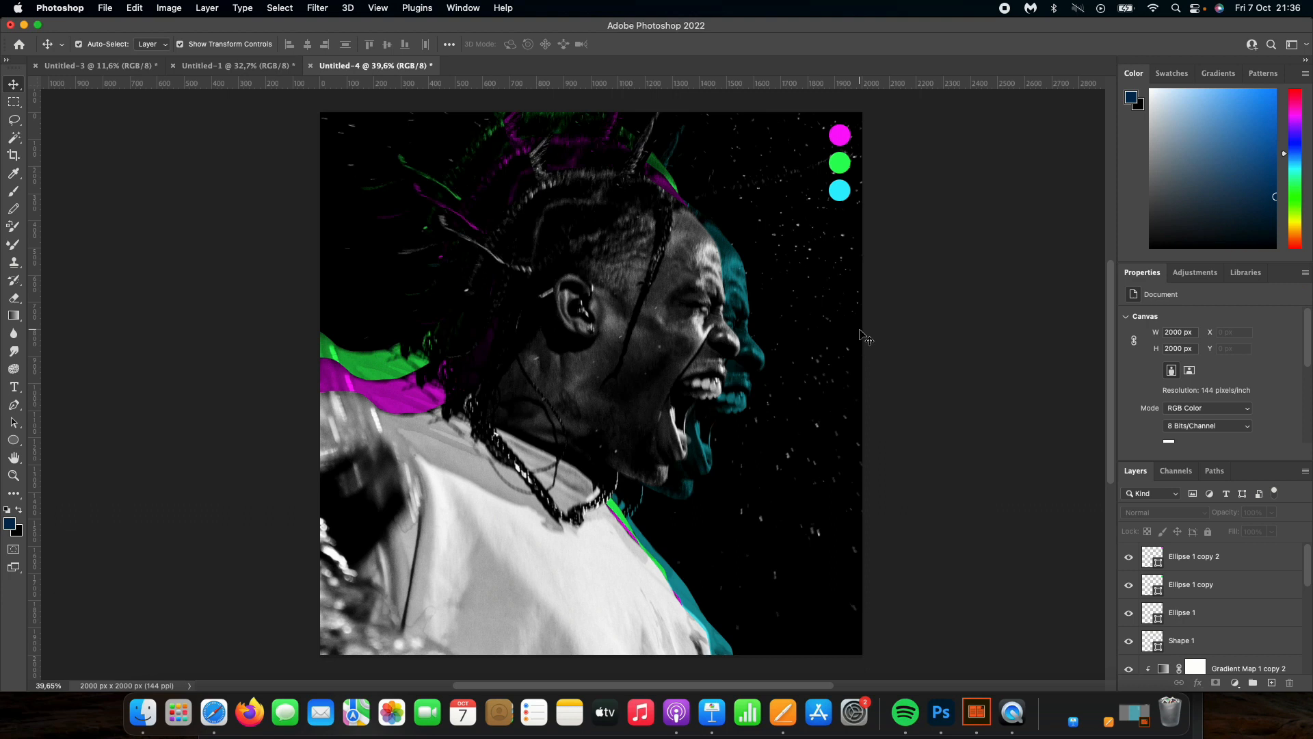
Place the rocket explosion photo from the travis colours folder into the album cover document at full canvas width.
click(143, 711)
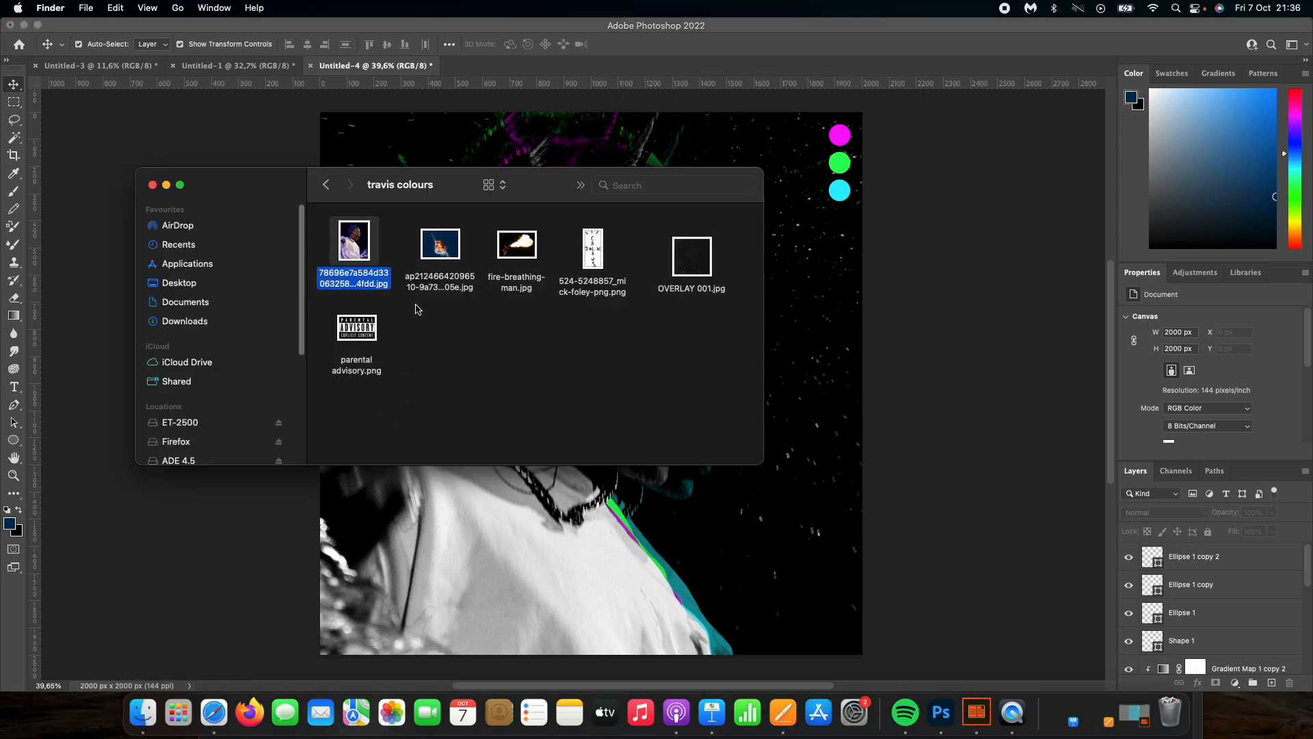
drag(440, 244, 526, 495)
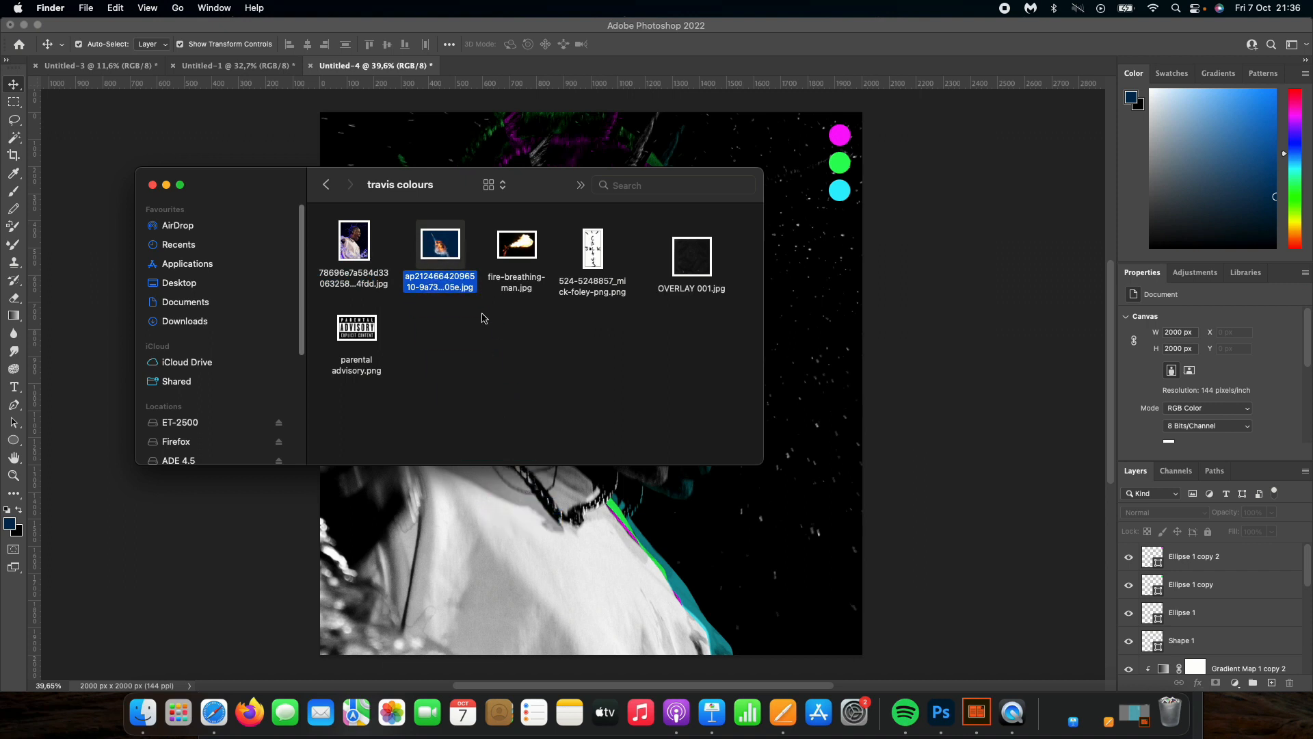
drag(441, 245, 588, 525)
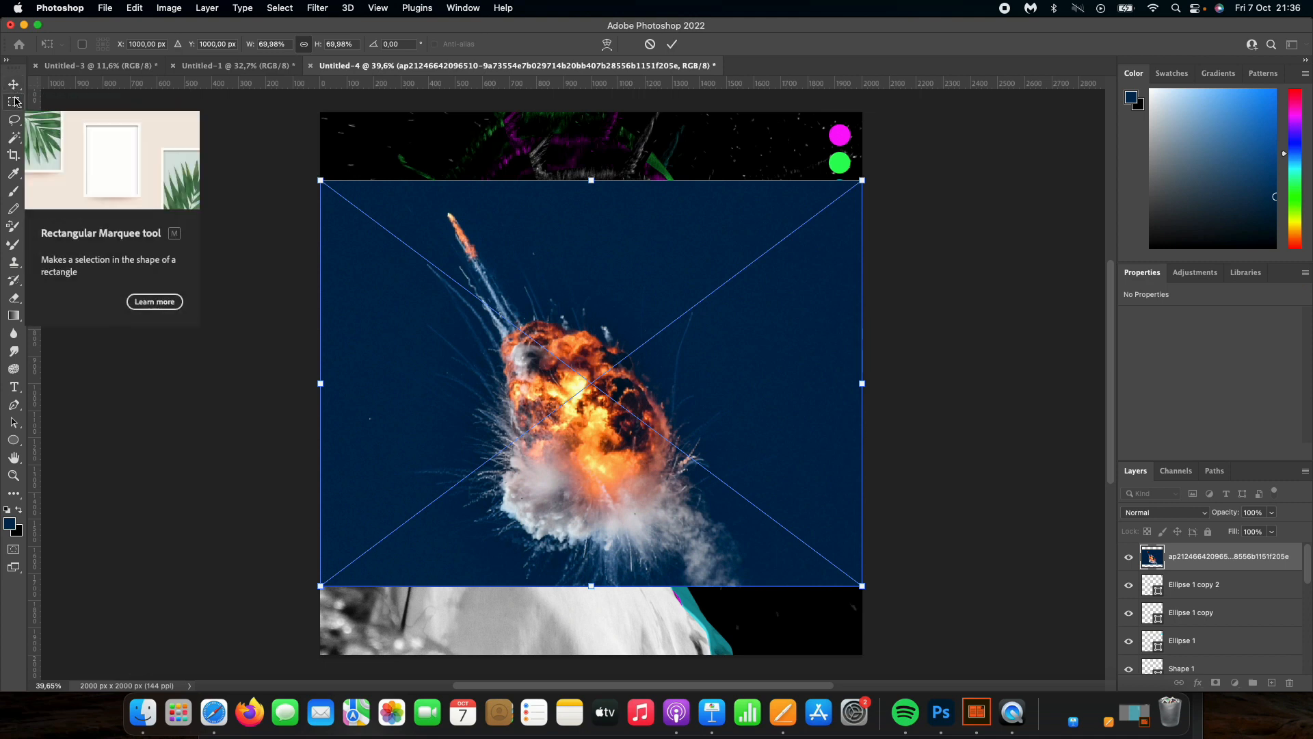
key(Return)
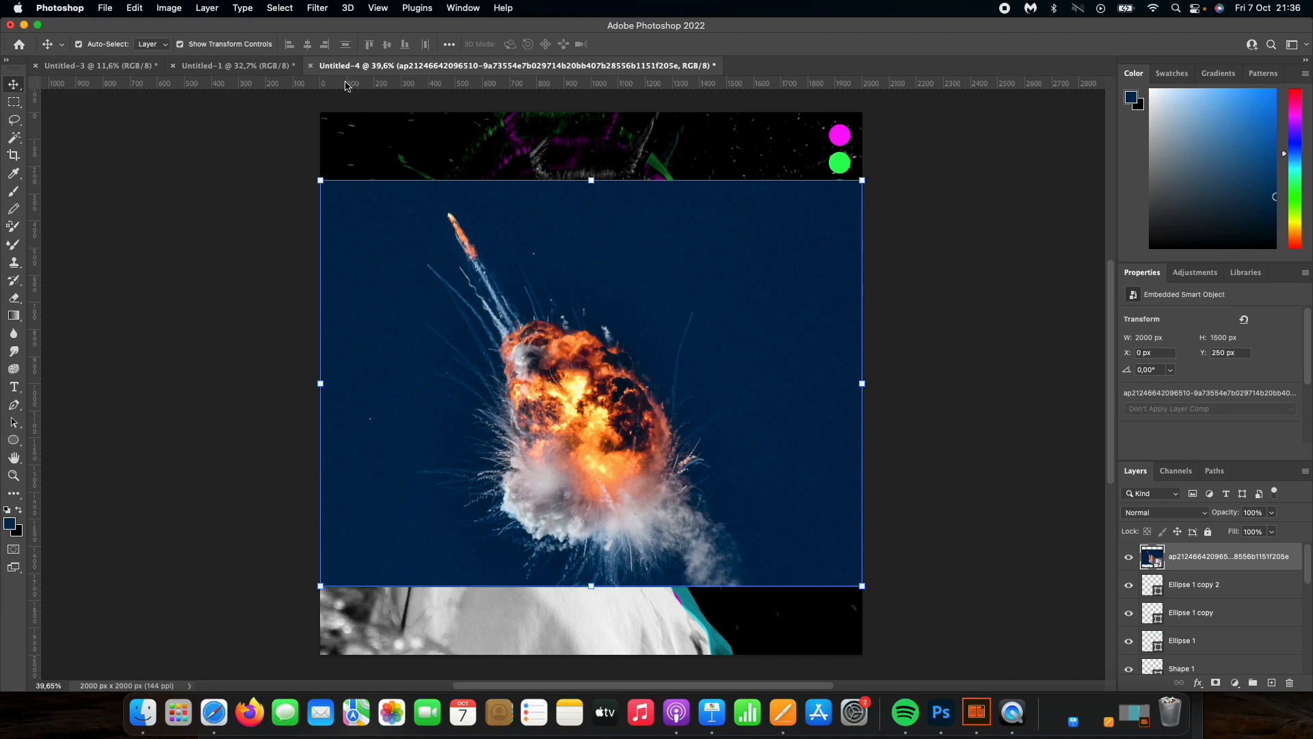
Cut the explosion out onto its own layer using Select Subject and delete the original photo layer.
click(280, 8)
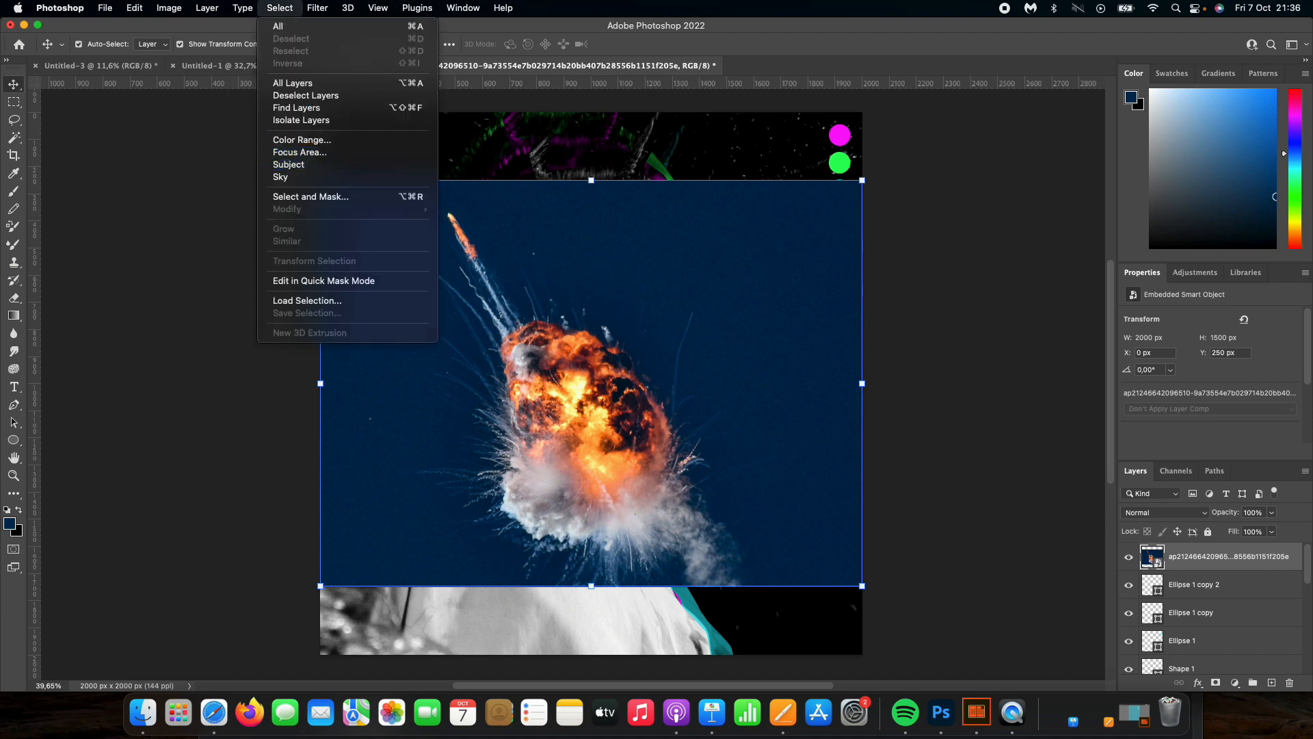
click(338, 166)
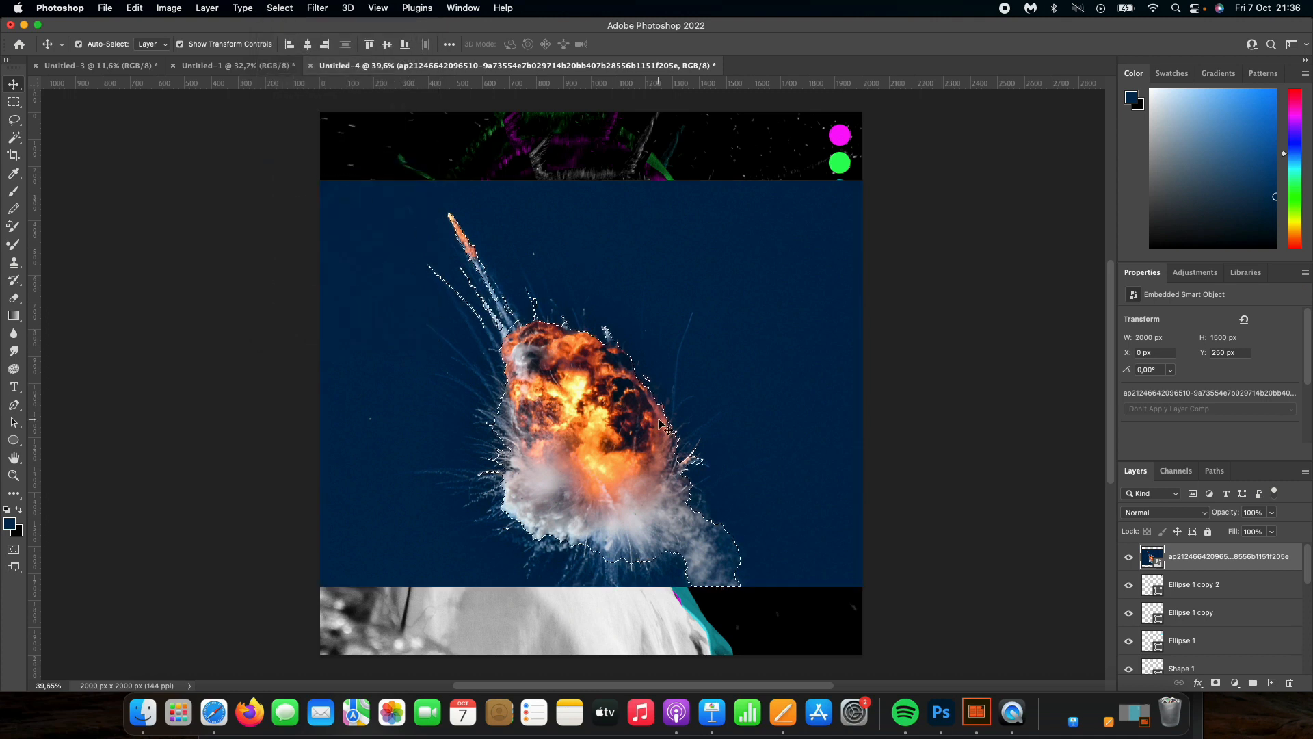
key(super+j)
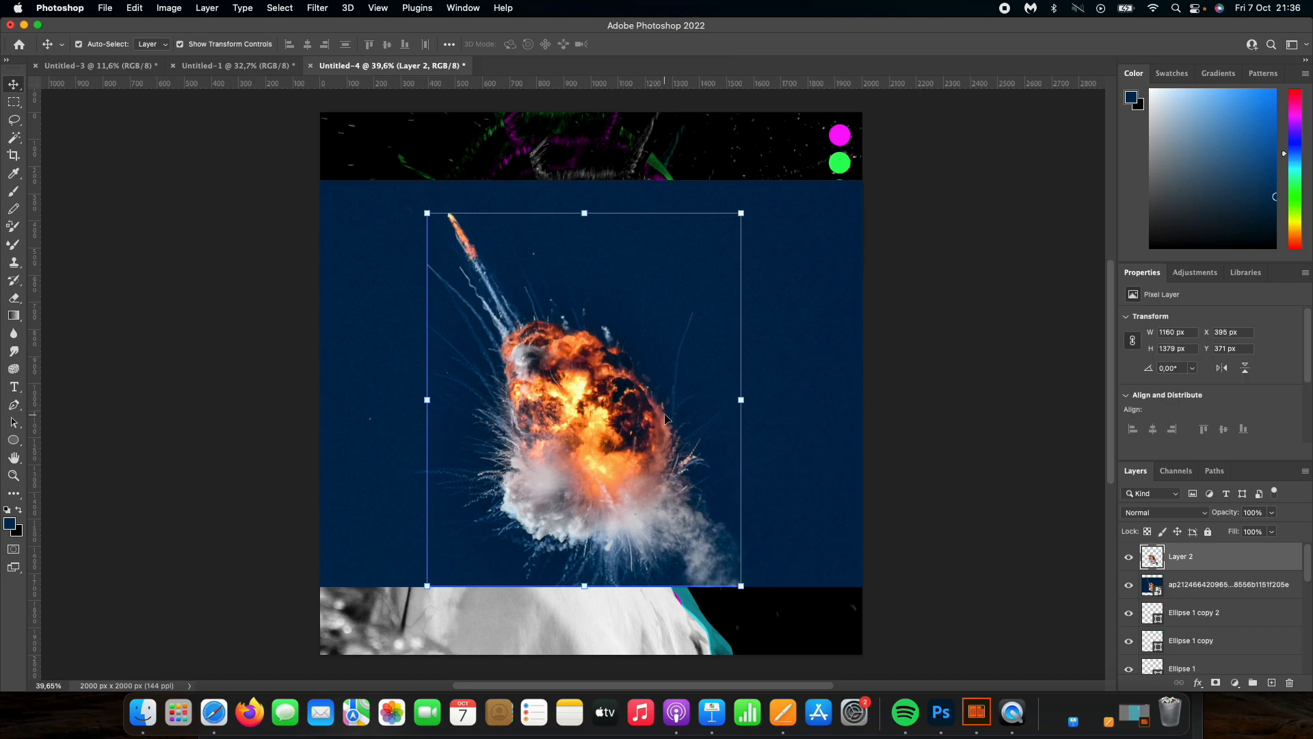
click(1227, 592)
key(BackSpace)
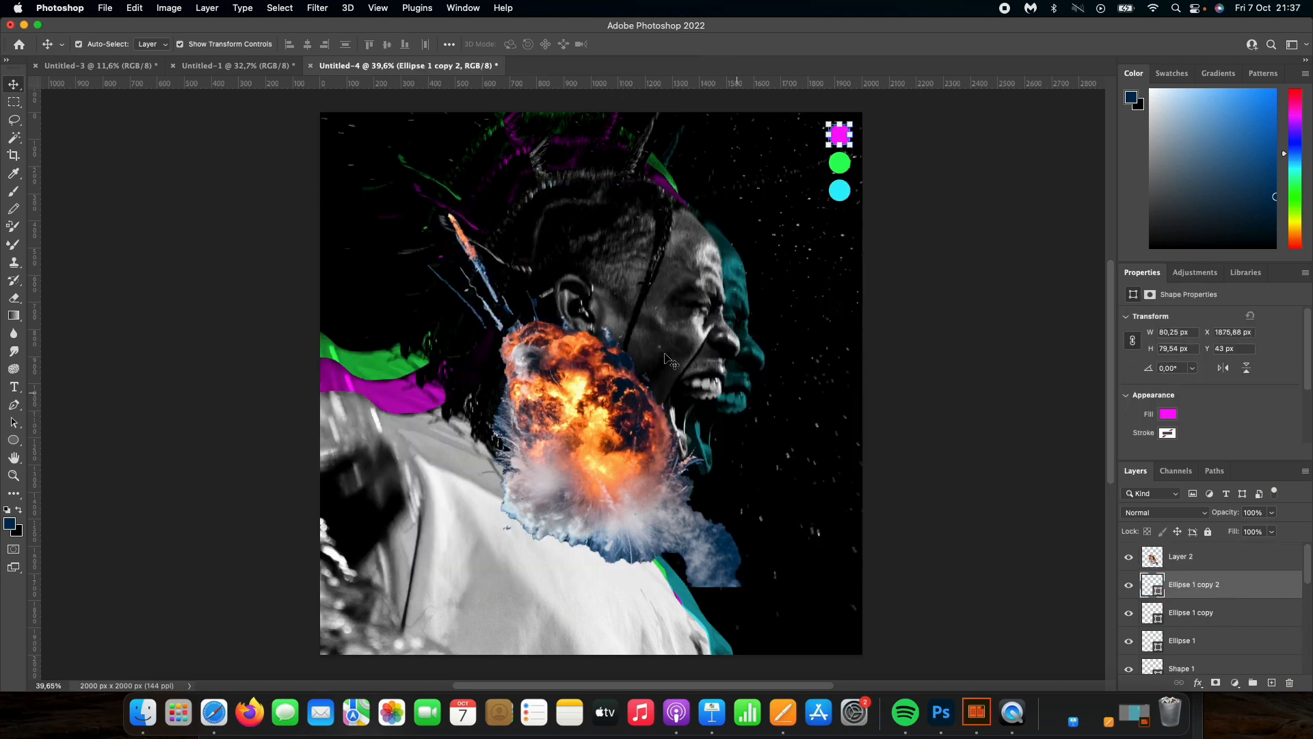
Enlarge the explosion cut-out, Layer 2, to about 205% and position it at about X -592 px, Y -598 px.
drag(588, 409, 544, 430)
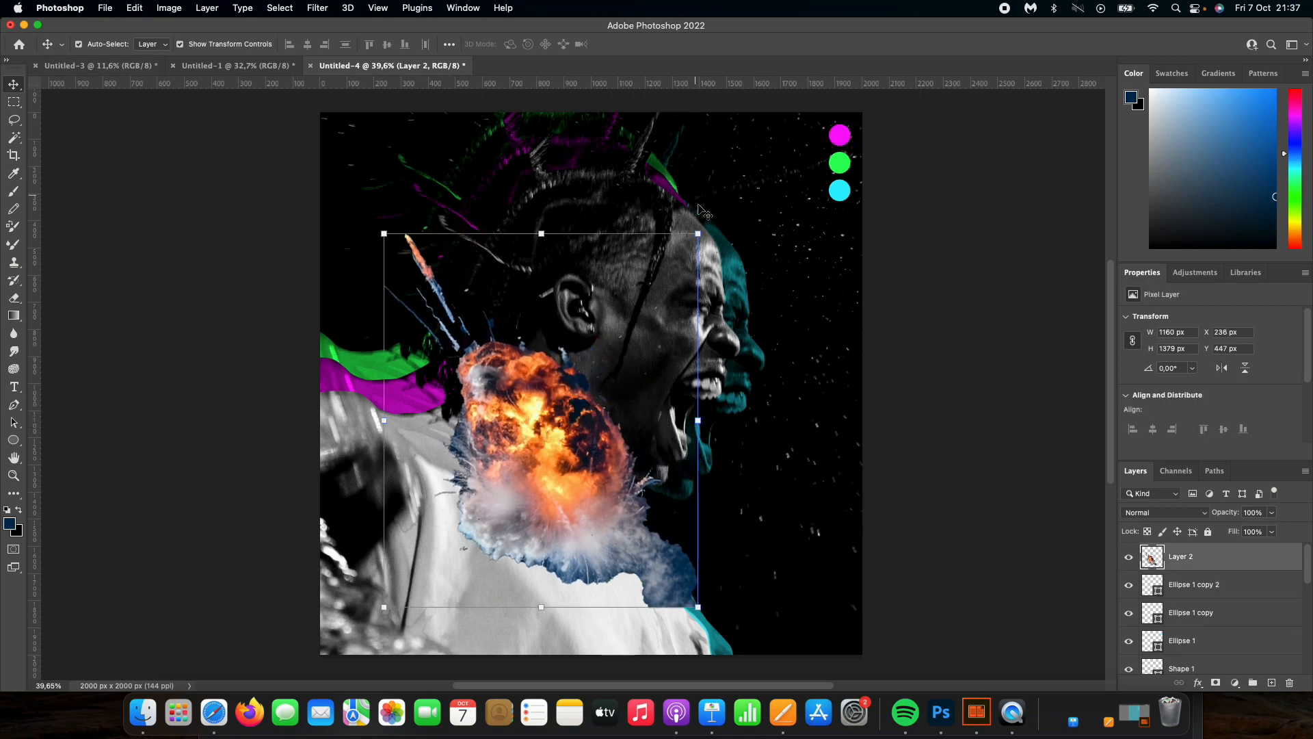
drag(697, 234, 889, 7)
drag(714, 390, 538, 436)
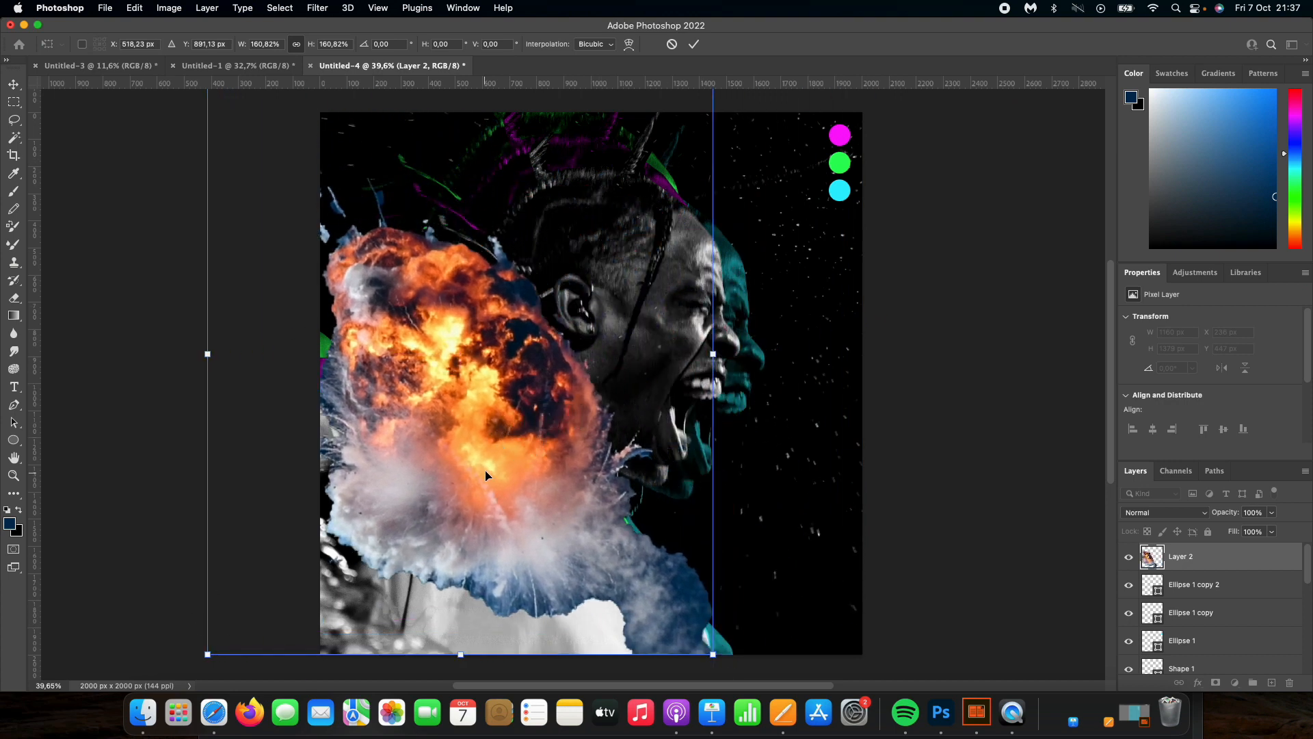
drag(713, 655, 783, 705)
scroll(628, 430, down, 3)
scroll(627, 430, up, 4)
drag(591, 465, 544, 362)
scroll(544, 362, up, 2)
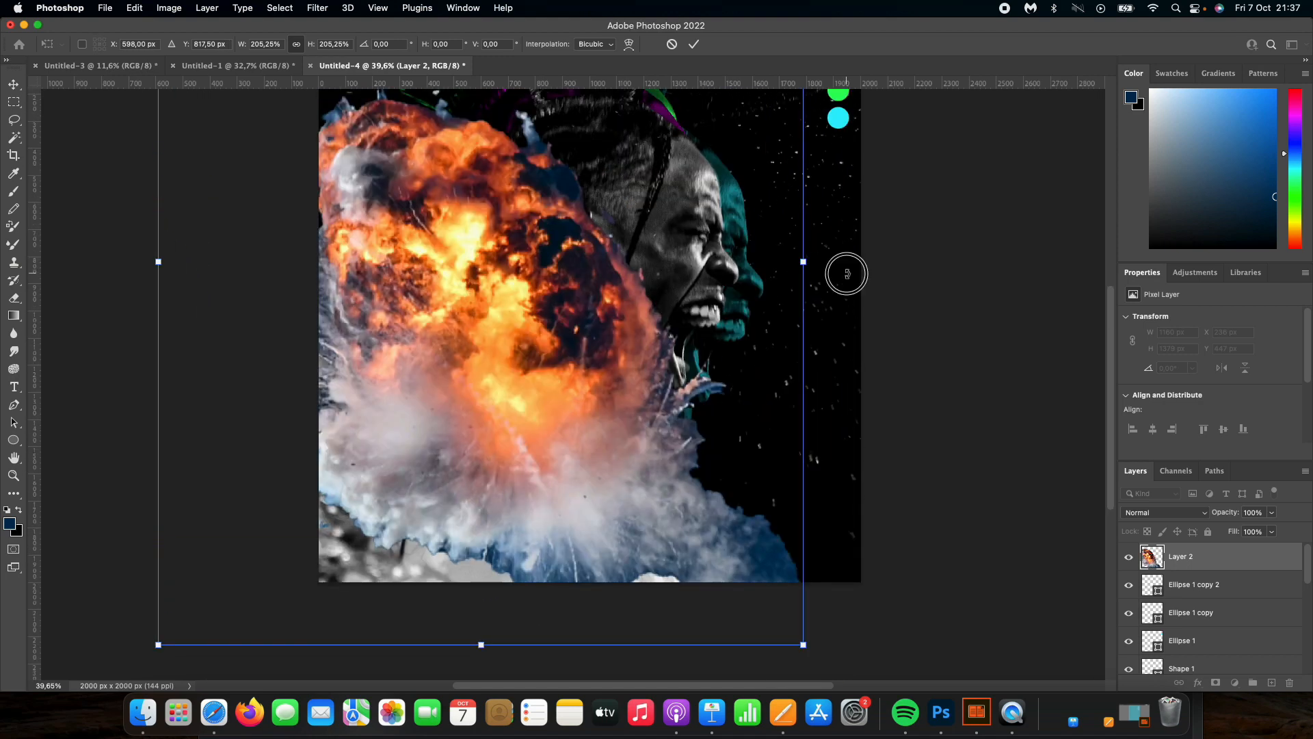
click(694, 43)
key(super+z)
key(super+shift+z)
key(super+z)
key(super+shift+z)
key(super+z)
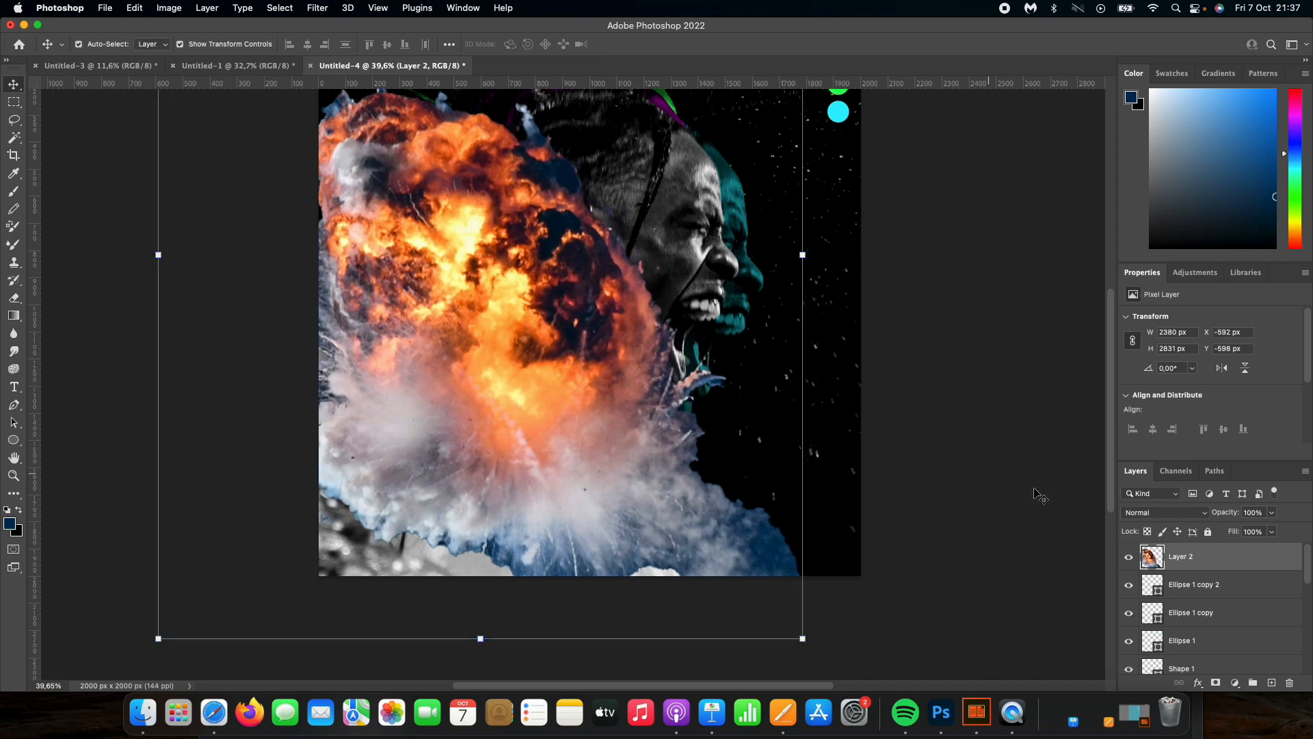
Move the explosion, Layer 2, beneath Layer 1 and above Gradient Map 1 copy in the layer stack.
drag(1234, 562, 1229, 620)
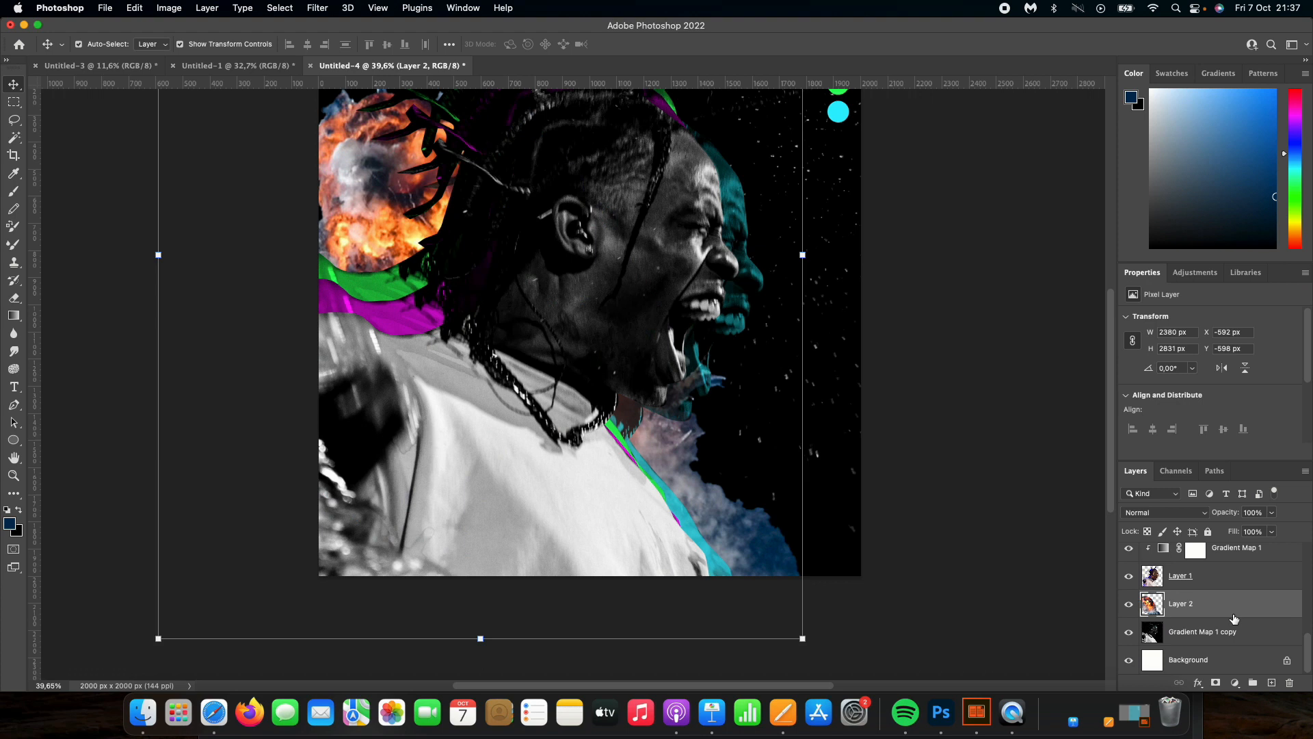
scroll(771, 539, up, 3)
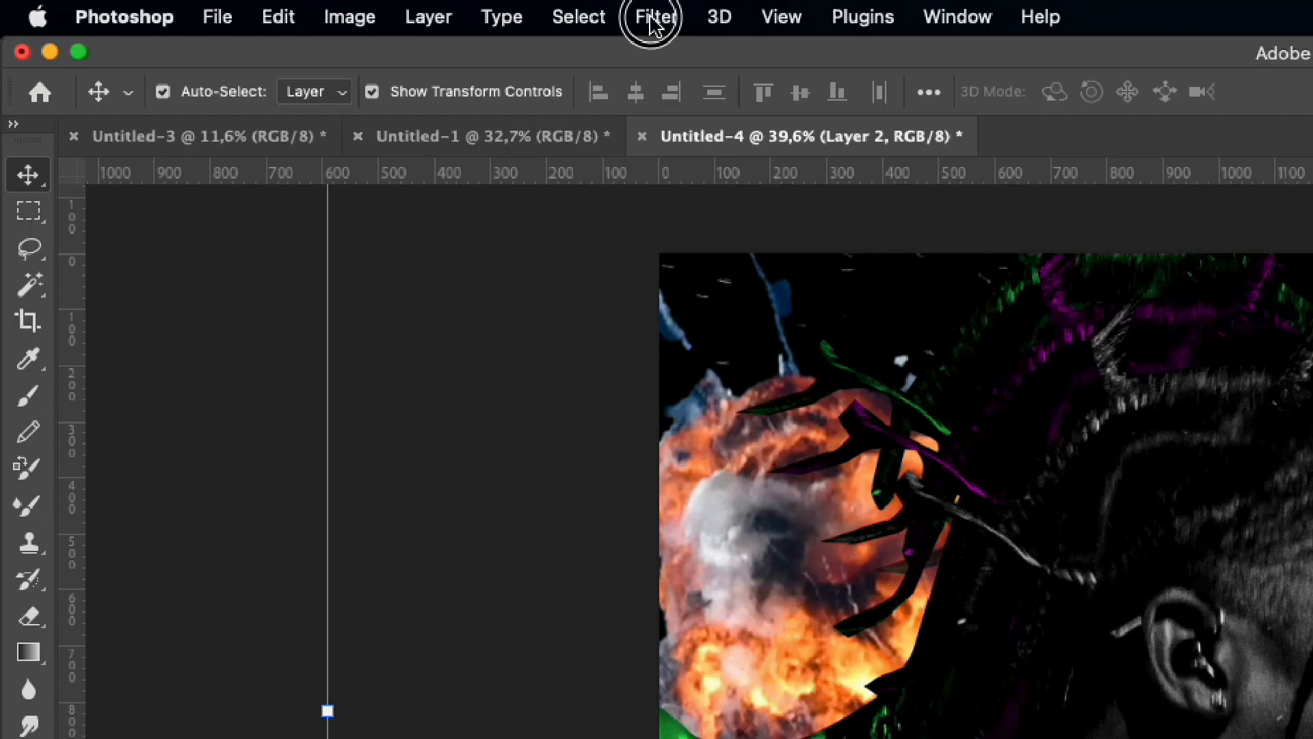
Fully desaturate the explosion on Layer 2 with Hue/Saturation.
click(72, 8)
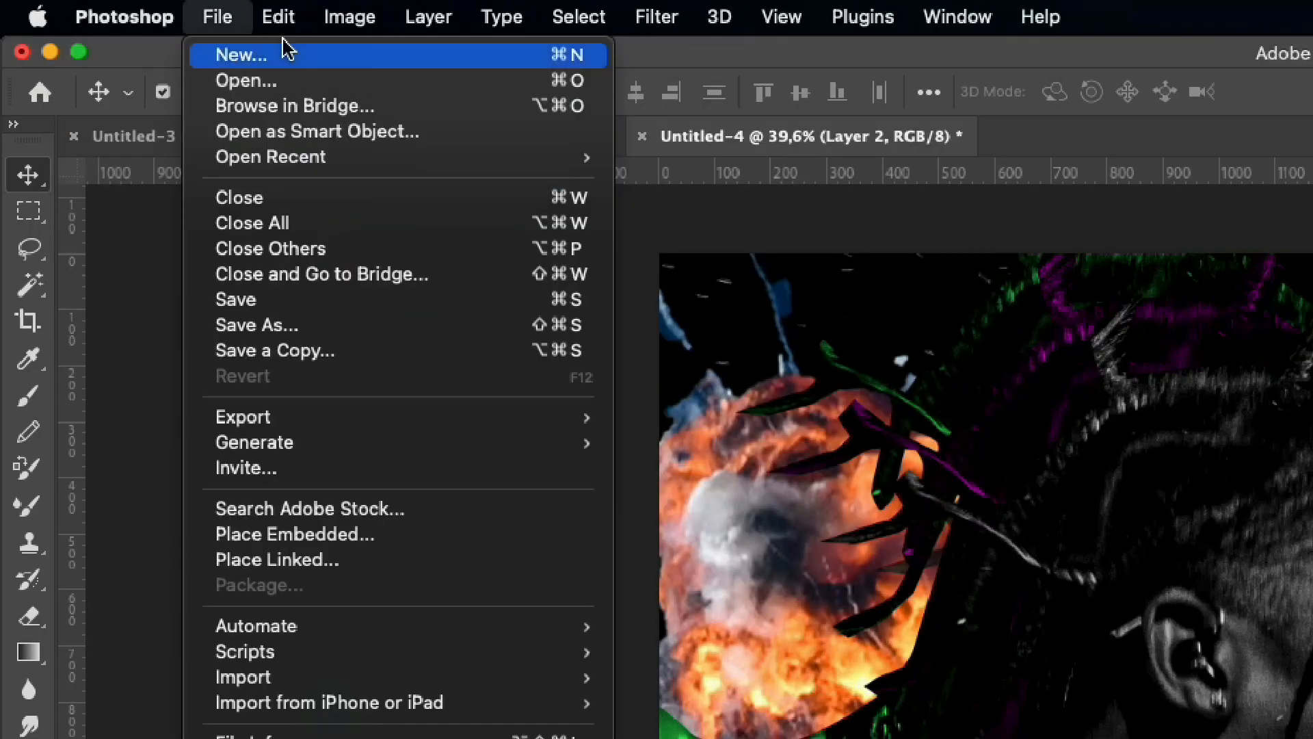
mouse_move(384, 96)
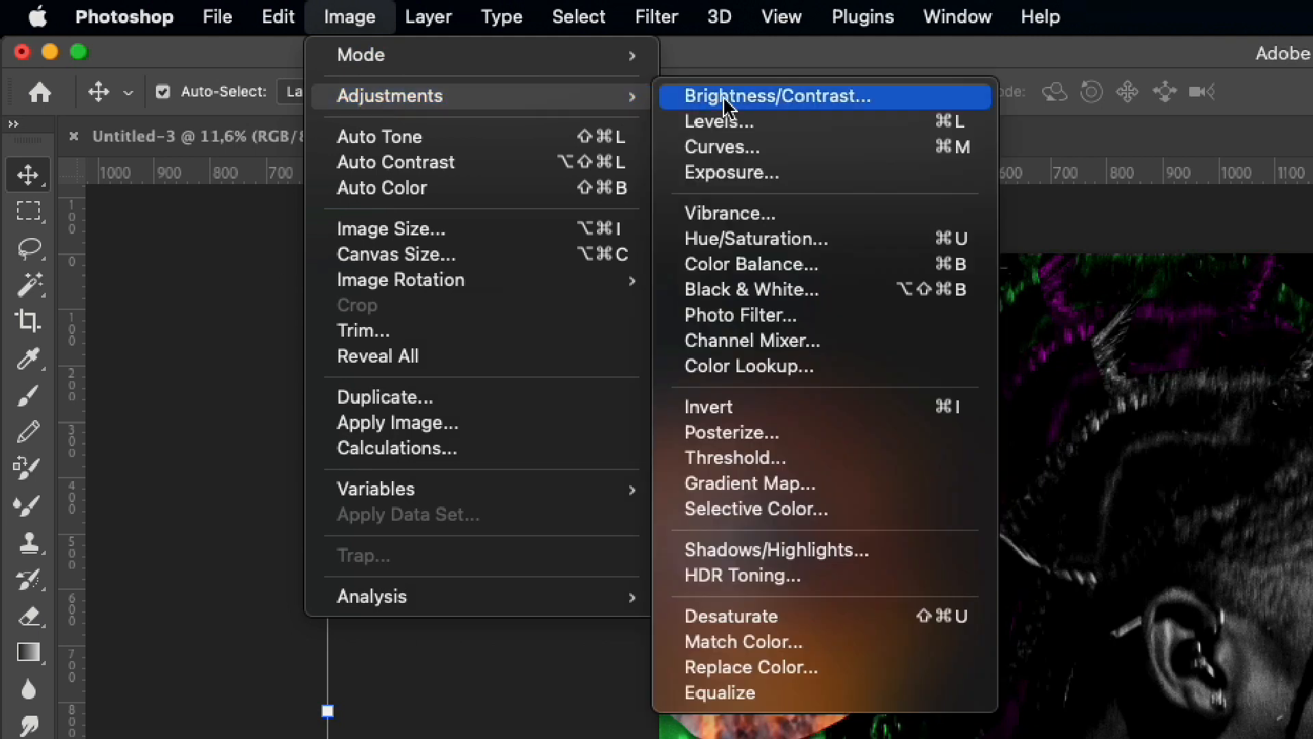
click(821, 243)
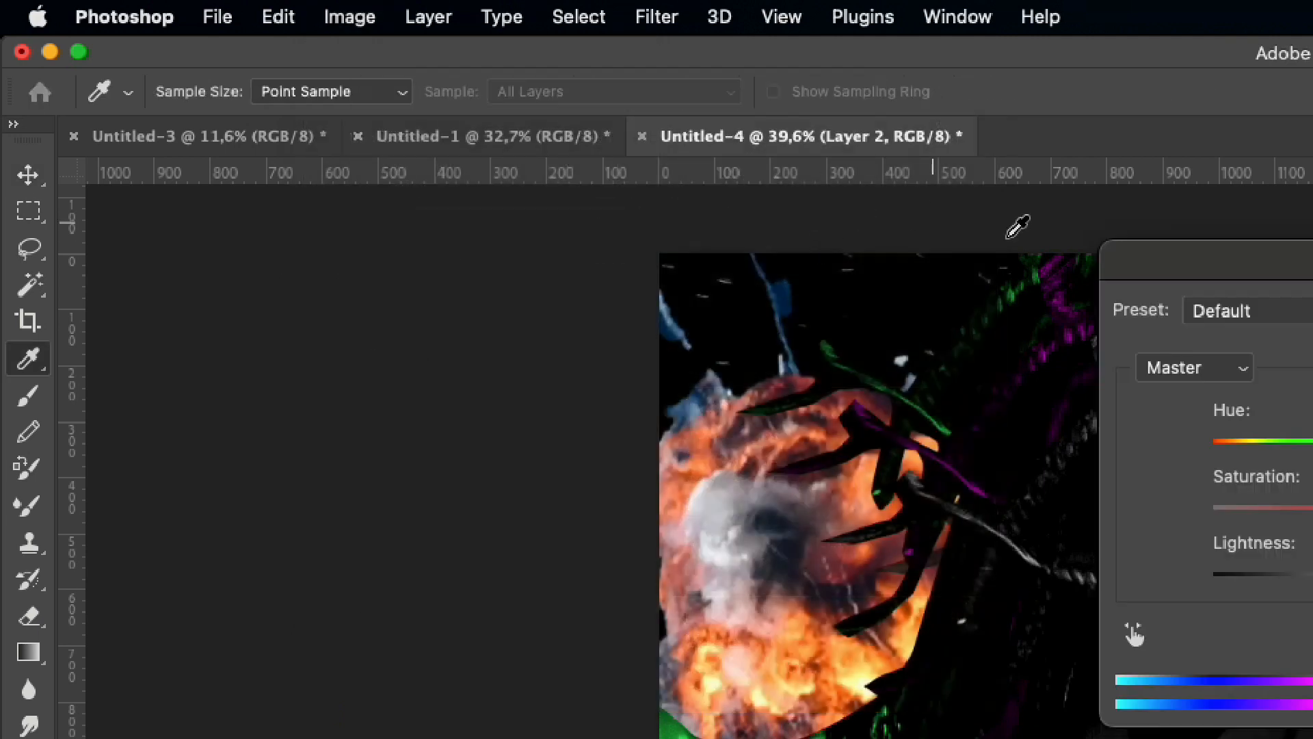
drag(654, 253, 585, 250)
click(799, 151)
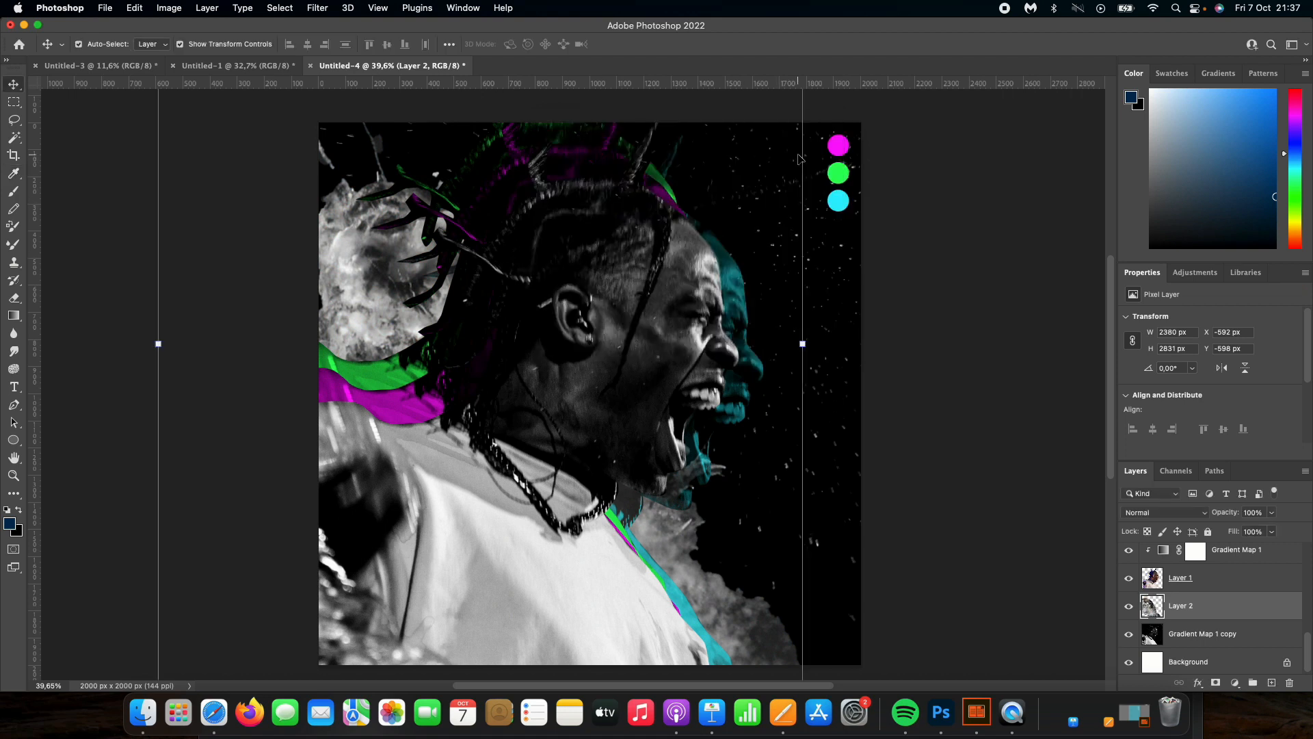
Move the desaturated explosion layer to about X -669 px, Y -566 px and deselect it.
drag(370, 293, 350, 301)
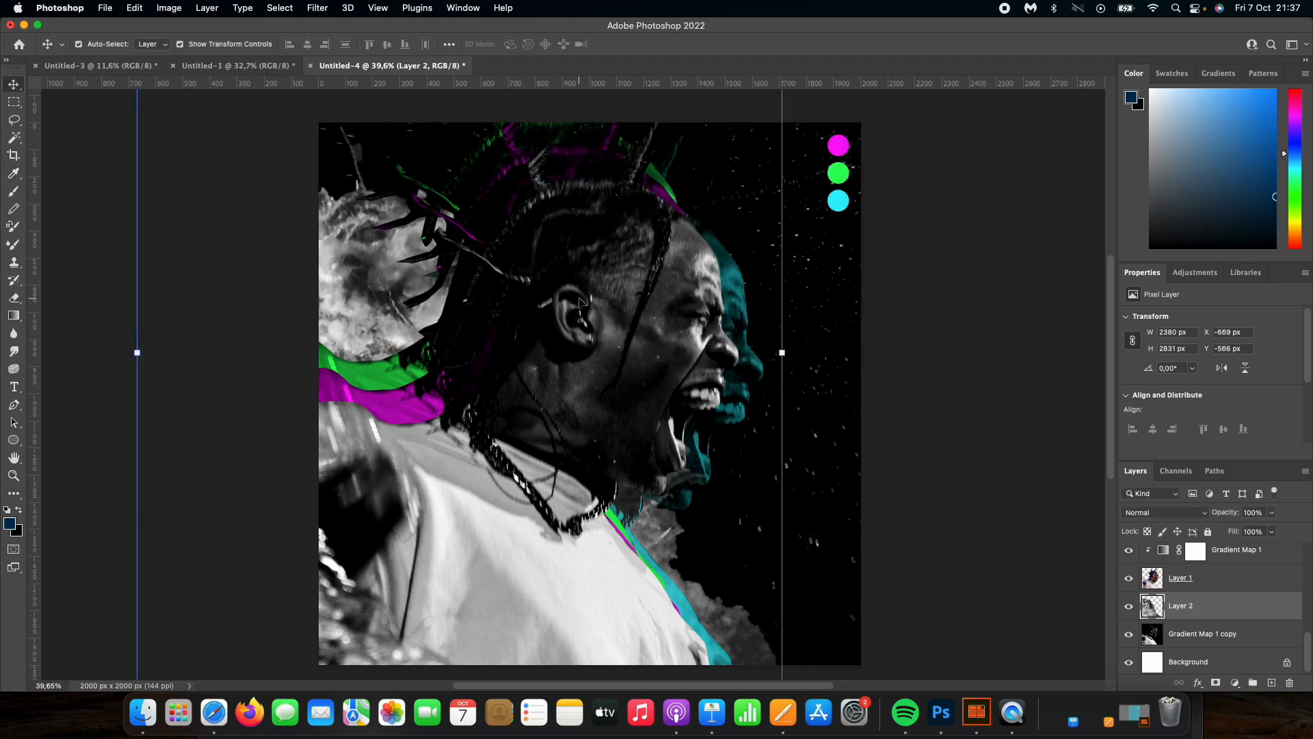
scroll(580, 303, left, 1)
click(78, 44)
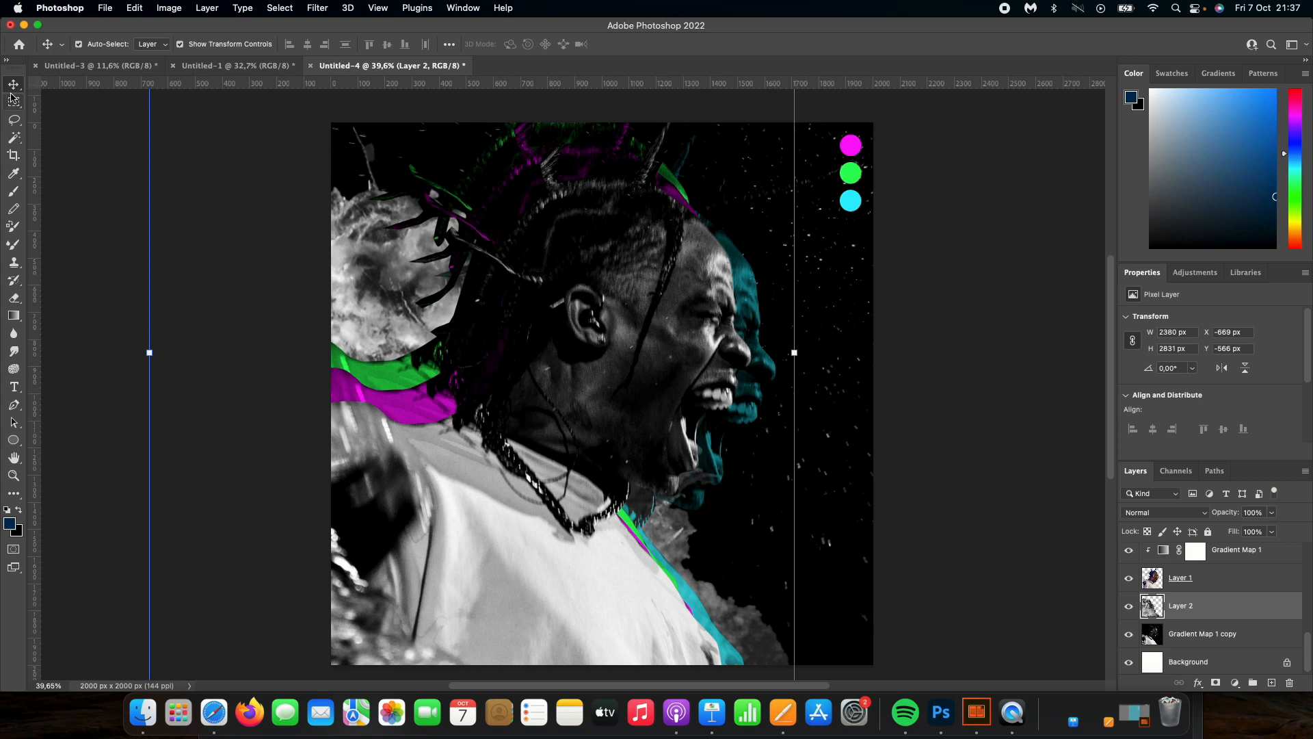
click(63, 135)
scroll(632, 238, down, 3)
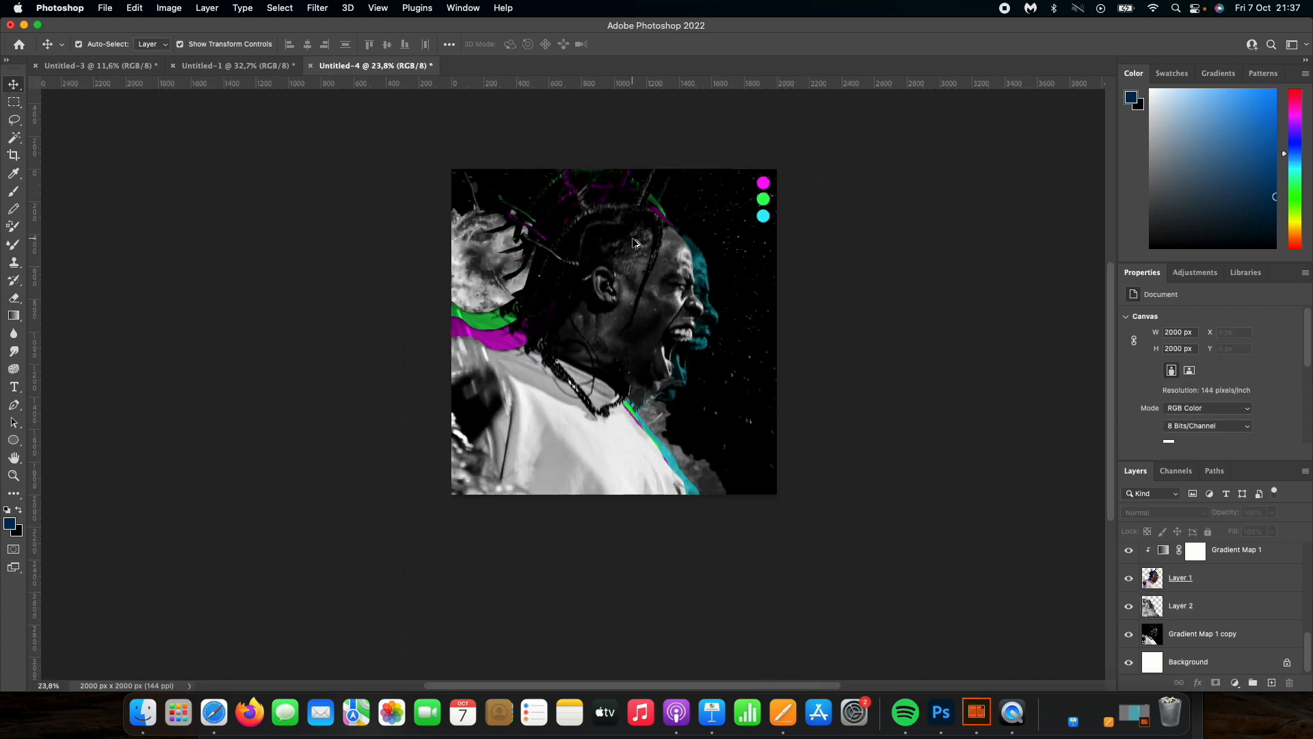
scroll(650, 301, down, 1)
scroll(650, 301, up, 2)
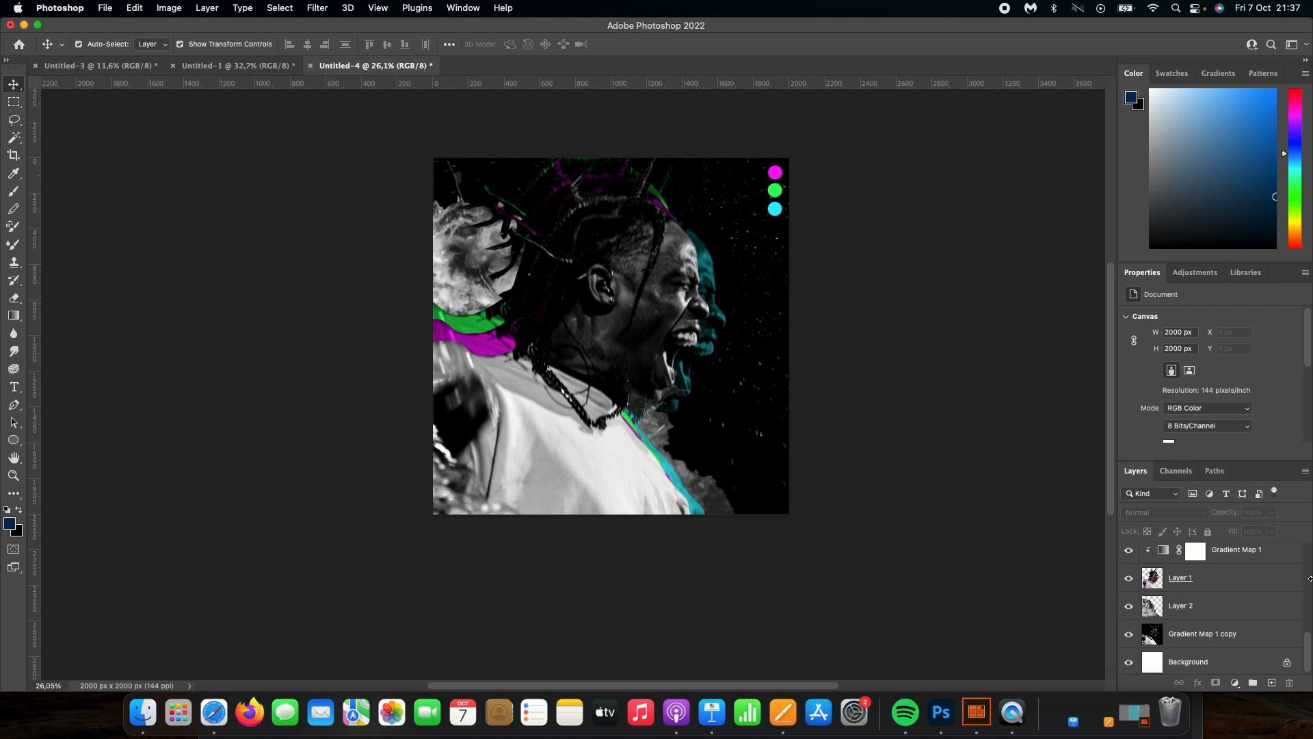
Add a Gradient Map adjustment layer directly above Layer 2 and clip it to the explosion.
click(1177, 610)
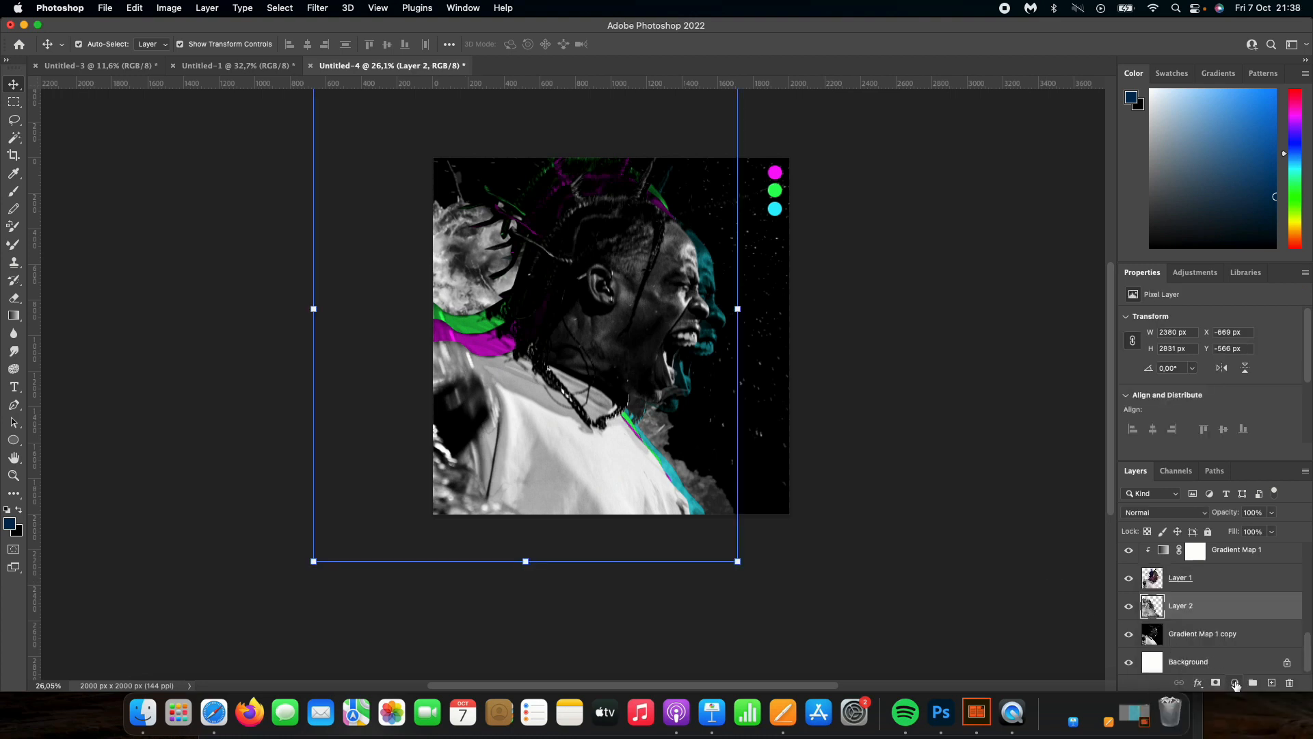
click(1234, 683)
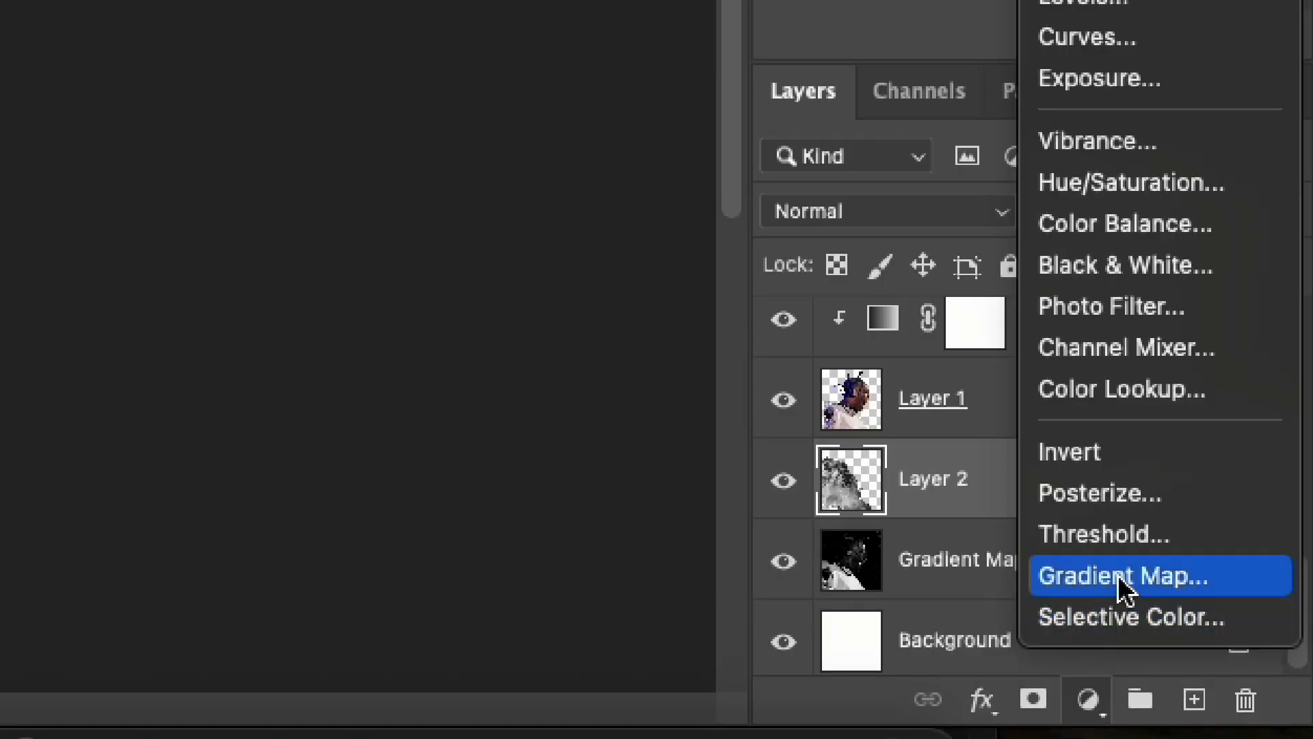
click(1127, 586)
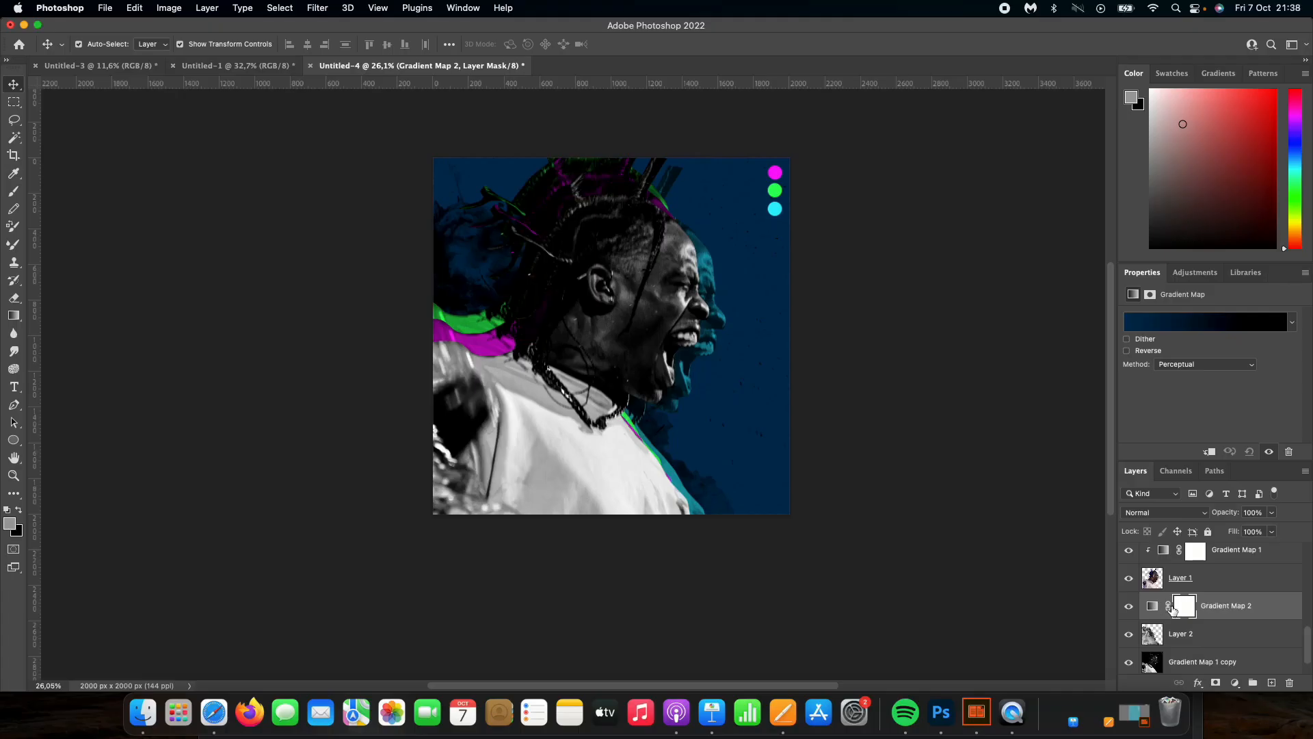
right_click(1236, 618)
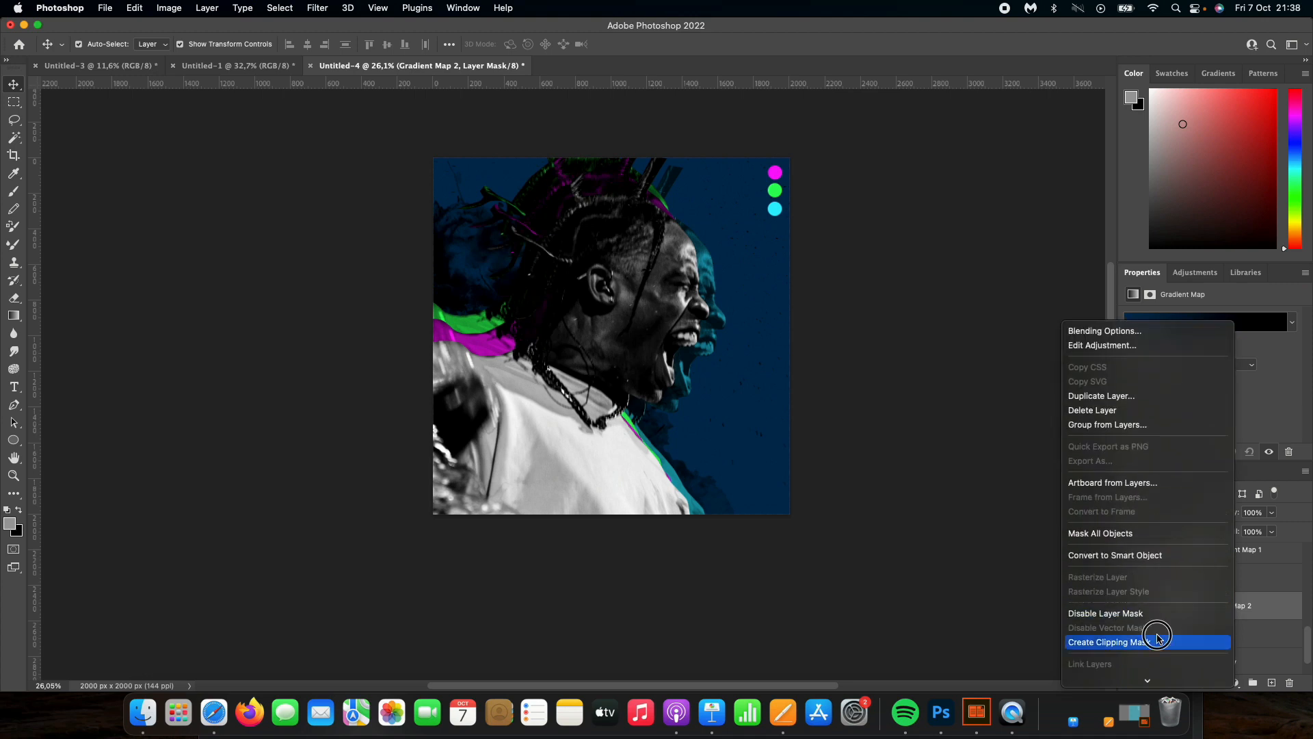
click(1156, 641)
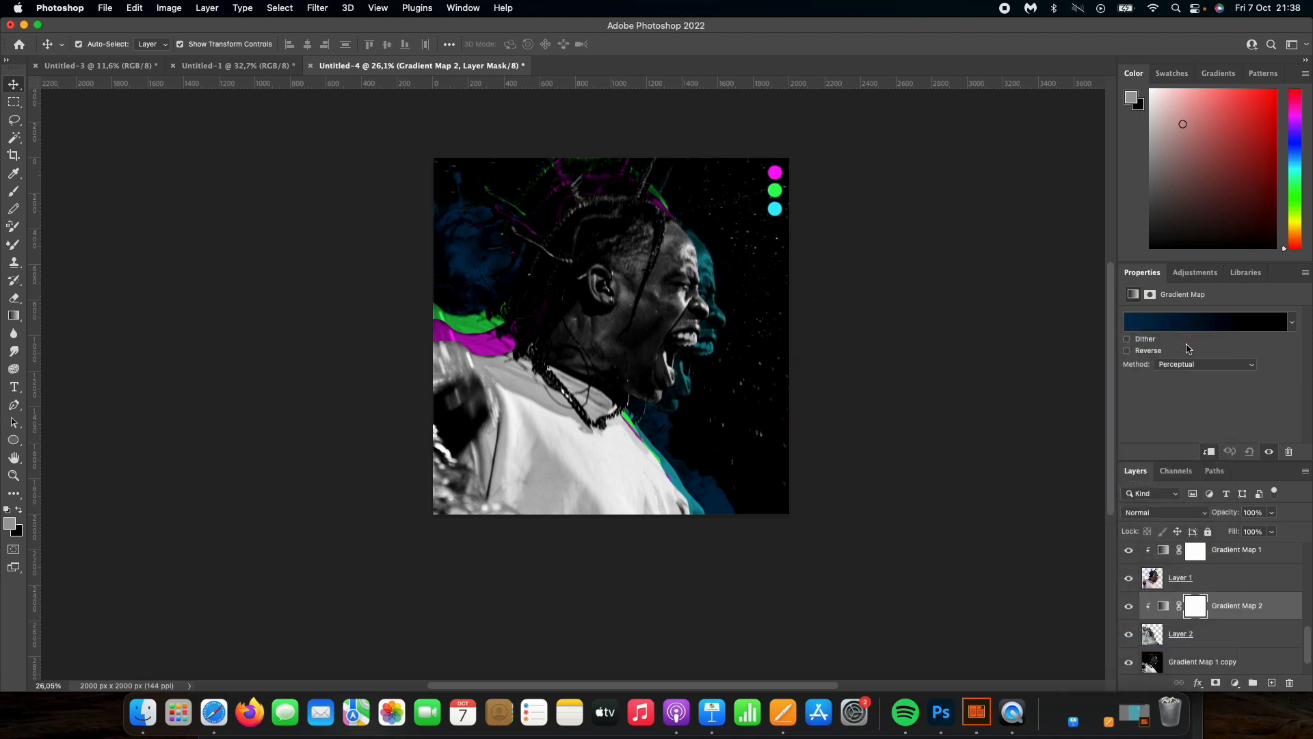
Edit the new gradient map and recolour its first colour stop to the bright green of the middle circle.
click(1191, 325)
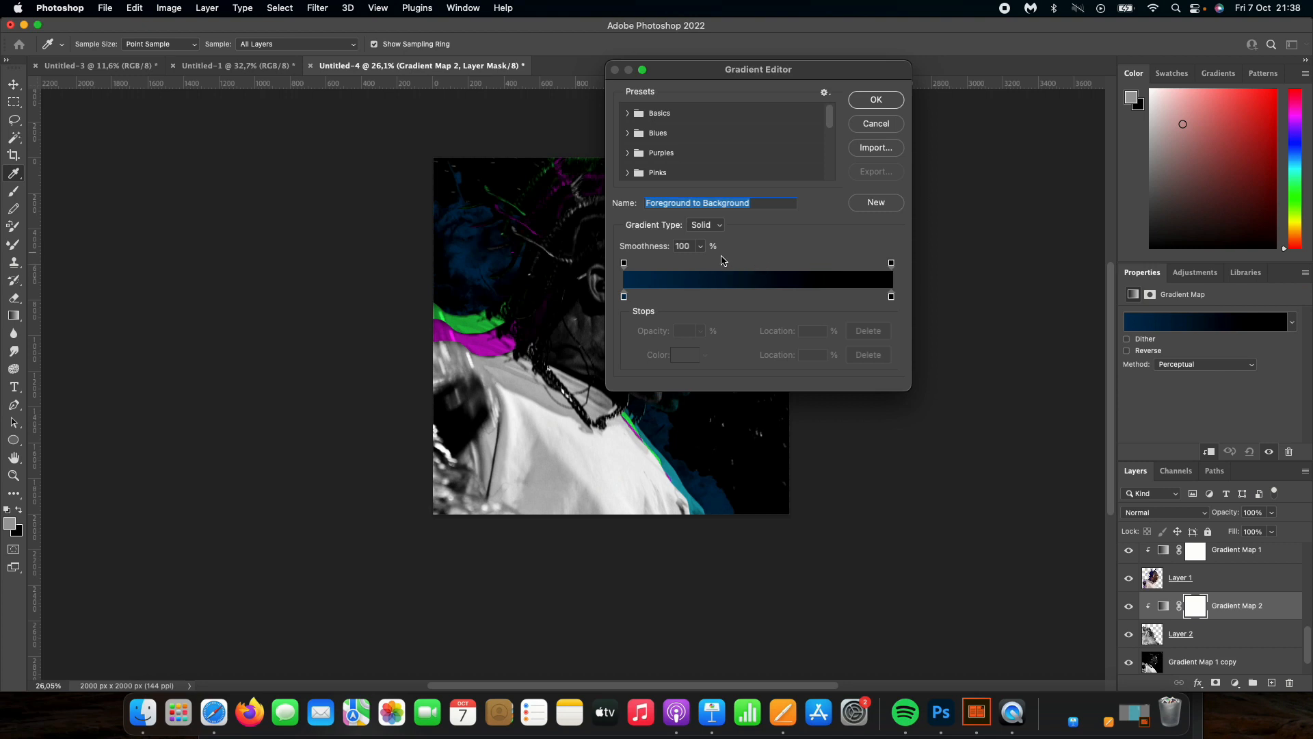
drag(696, 77, 1020, 122)
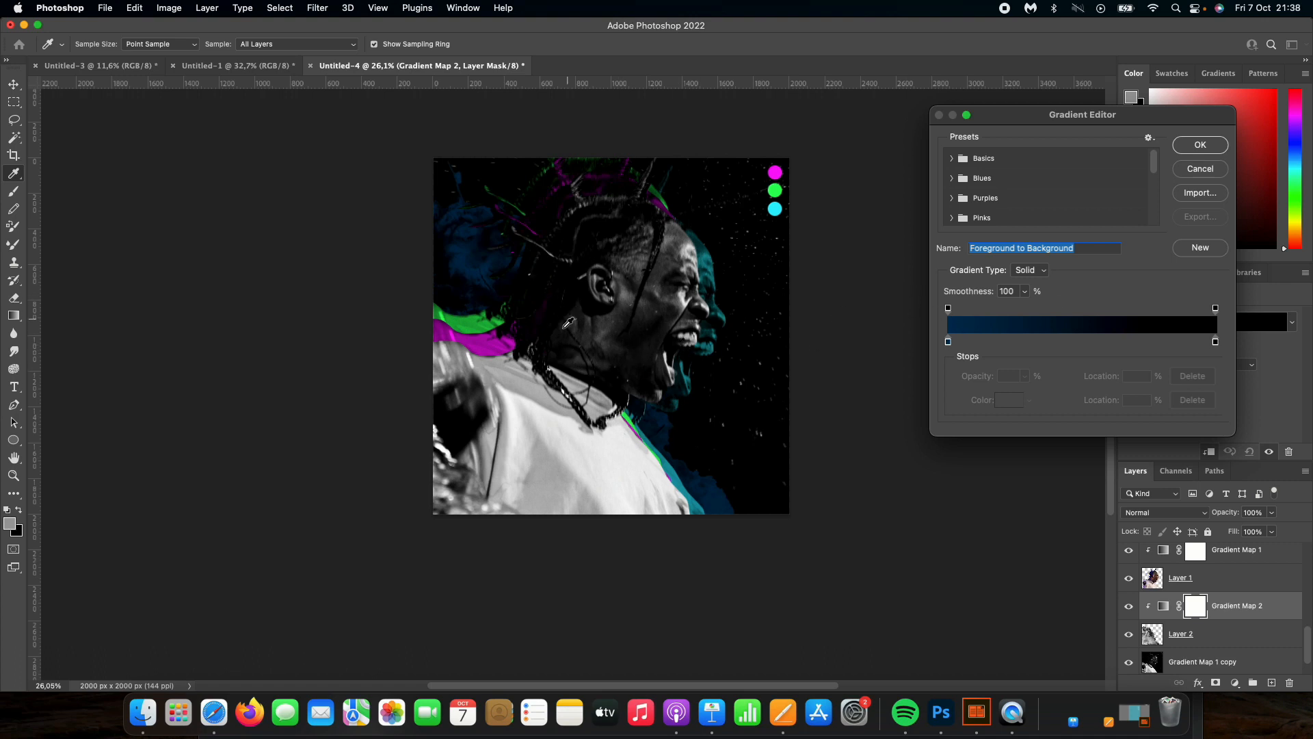
click(950, 342)
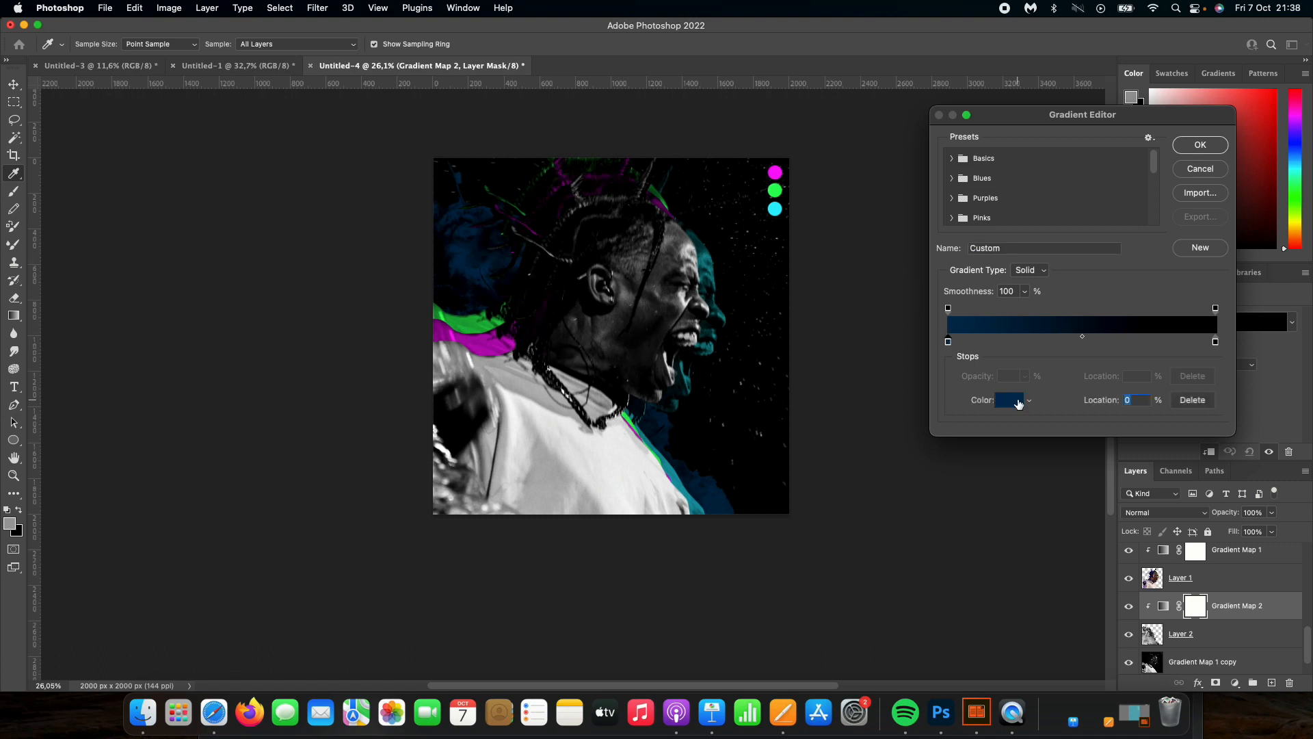
click(1015, 400)
click(1004, 267)
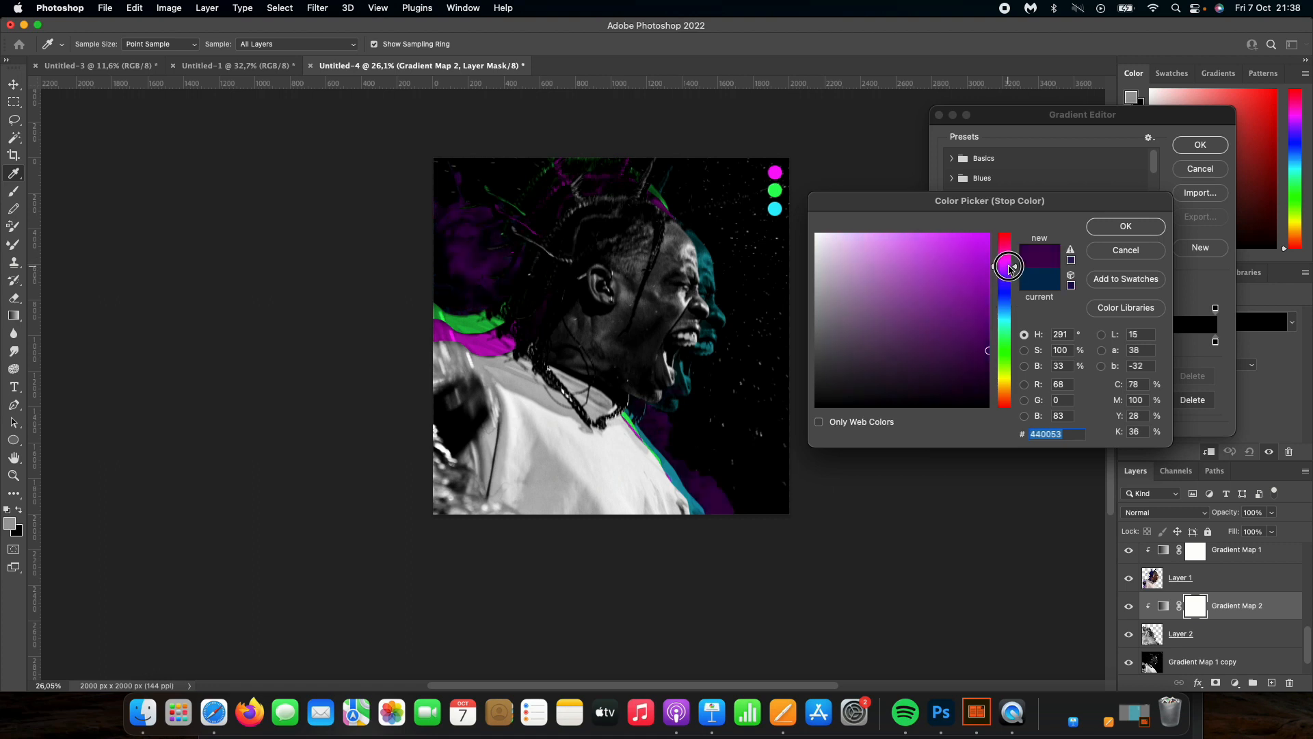
click(776, 174)
click(1004, 260)
click(1128, 225)
Add a magenta colour stop in the middle of the gradient and set the end stop to light blue.
double_click(1064, 341)
click(1005, 350)
click(1126, 227)
double_click(1215, 342)
click(1004, 313)
drag(974, 244, 978, 221)
click(1126, 226)
Adjust the spacing of the green and magenta stops along the gradient and apply the gradient map.
drag(949, 342, 1006, 342)
mouse_move(1064, 342)
mouse_down()
mouse_move(958, 342)
mouse_move(1065, 341)
mouse_up()
drag(959, 342, 976, 341)
drag(1065, 341, 1106, 337)
click(976, 341)
click(1201, 144)
key(v)
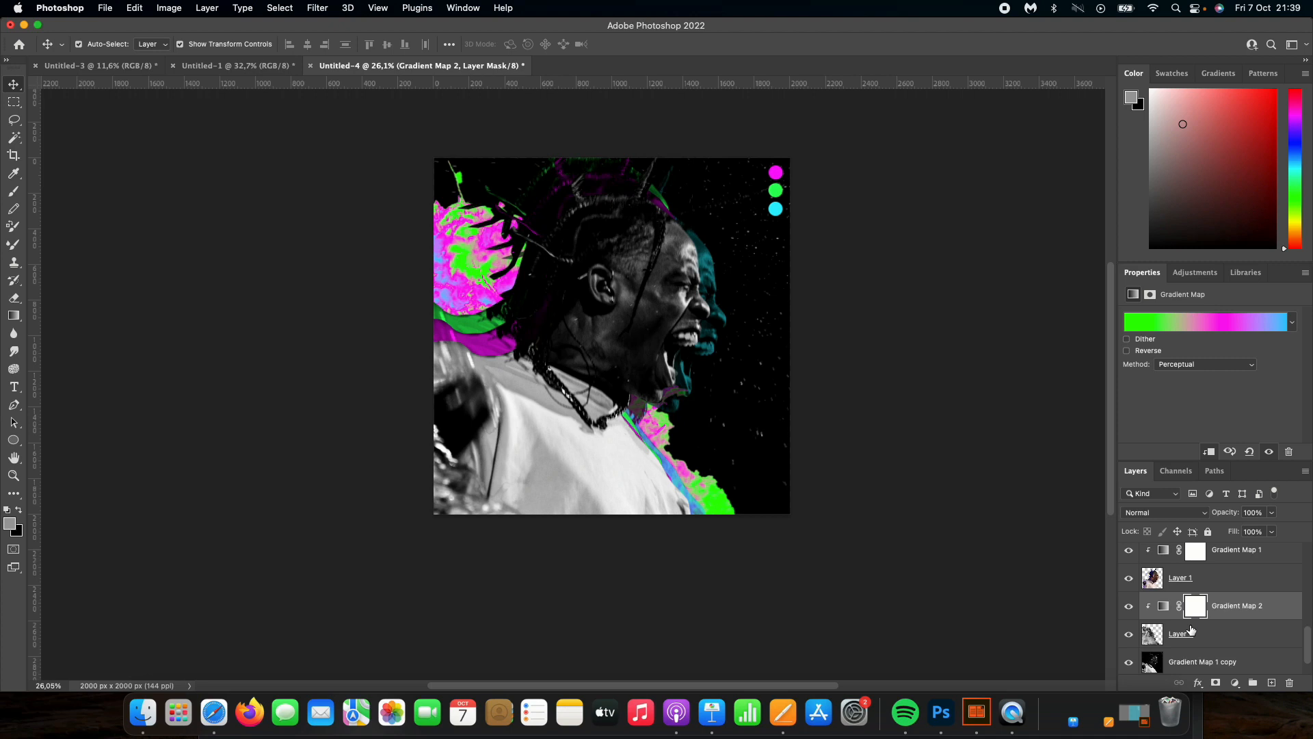
Merge the Gradient Map 2 adjustment with the explosion, Layer 2, into one layer.
shift+click(1229, 633)
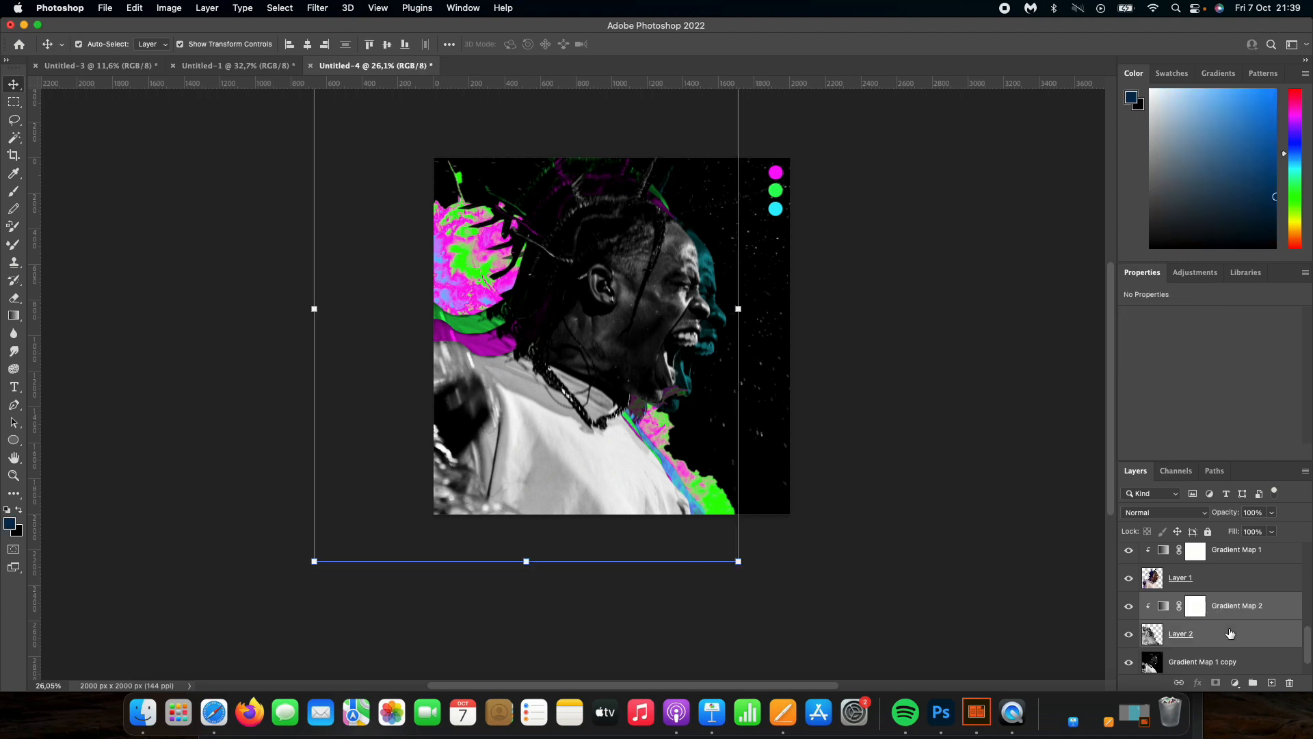
right_click(1229, 623)
scroll(1158, 648, down, 5)
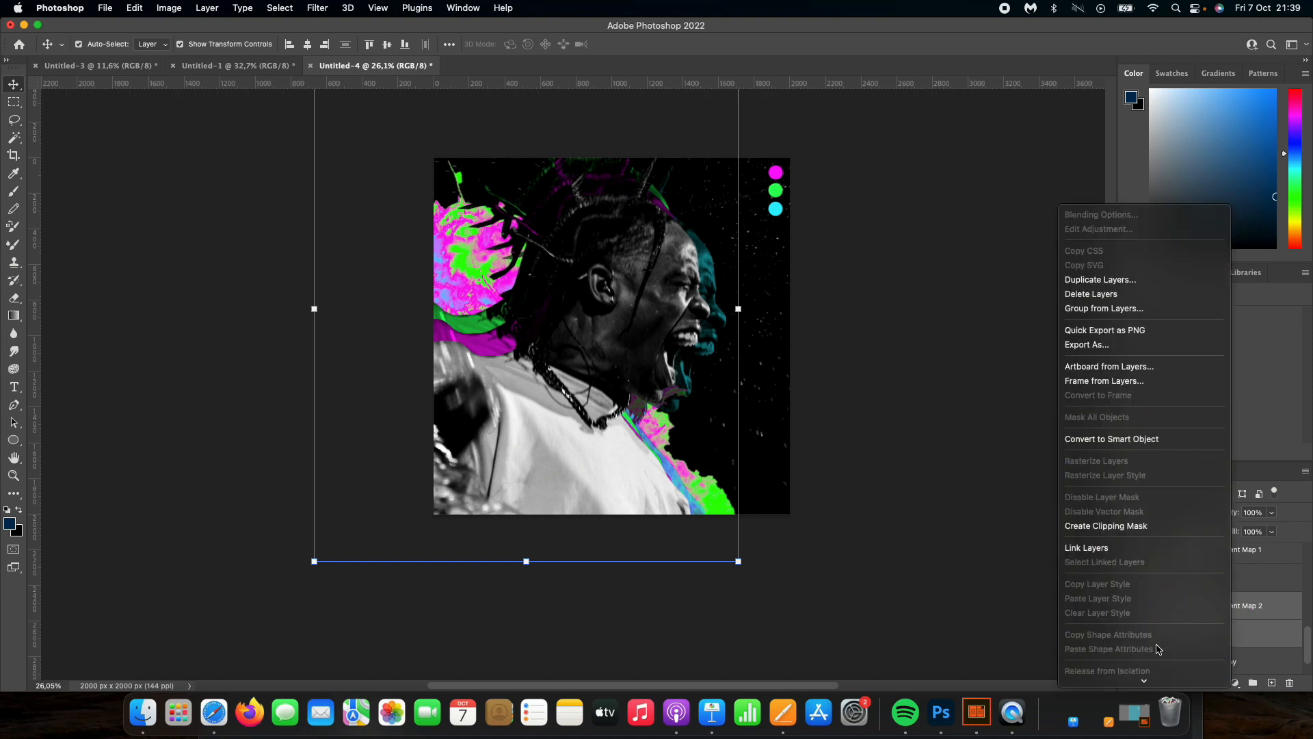
click(1142, 631)
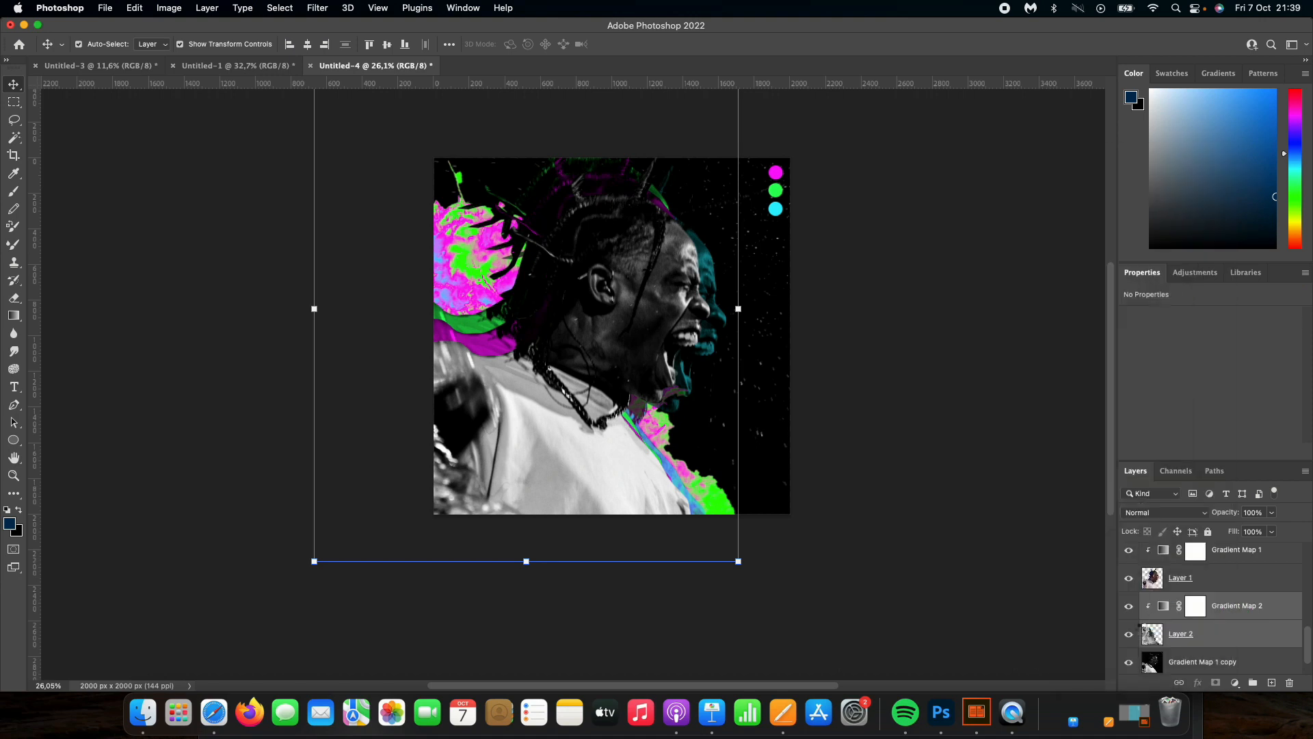
Merge all performer copies and their gradient maps, from Layer 1 up to Gradient Map 1 copy 2, into one layer.
click(1203, 587)
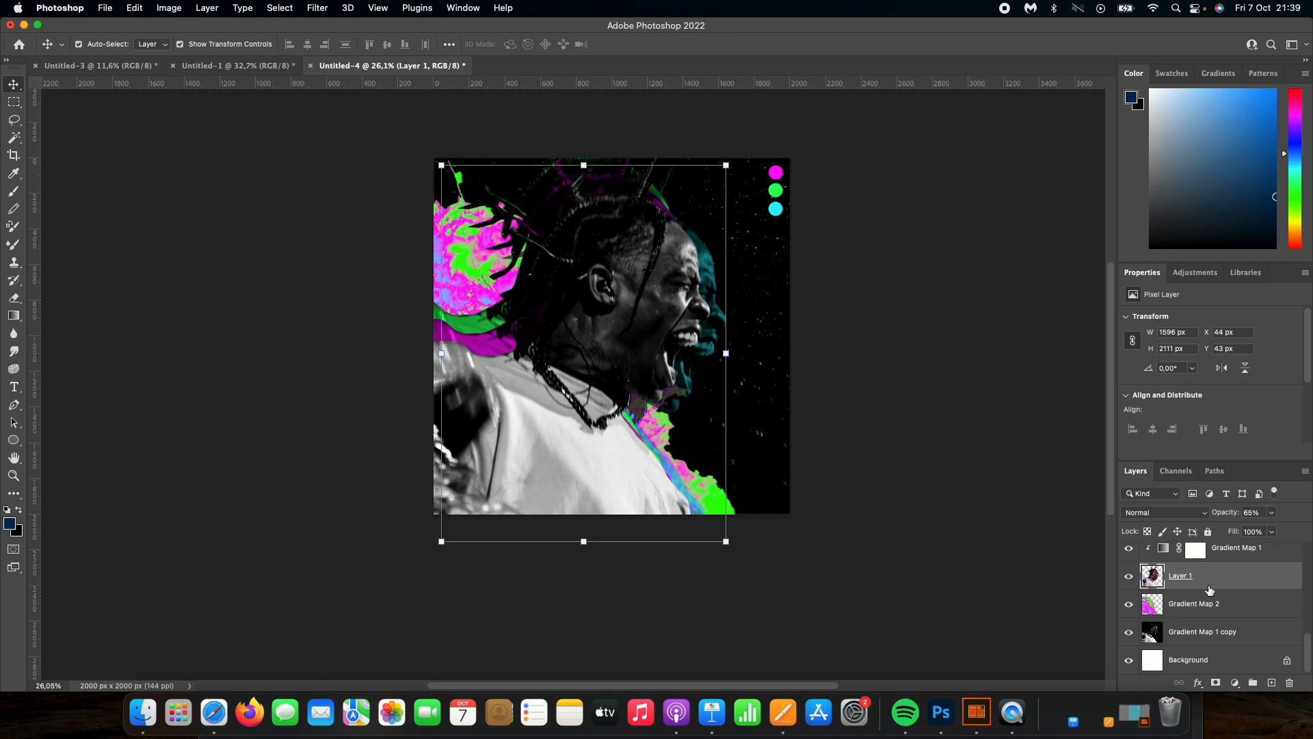
scroll(1210, 590, up, 5)
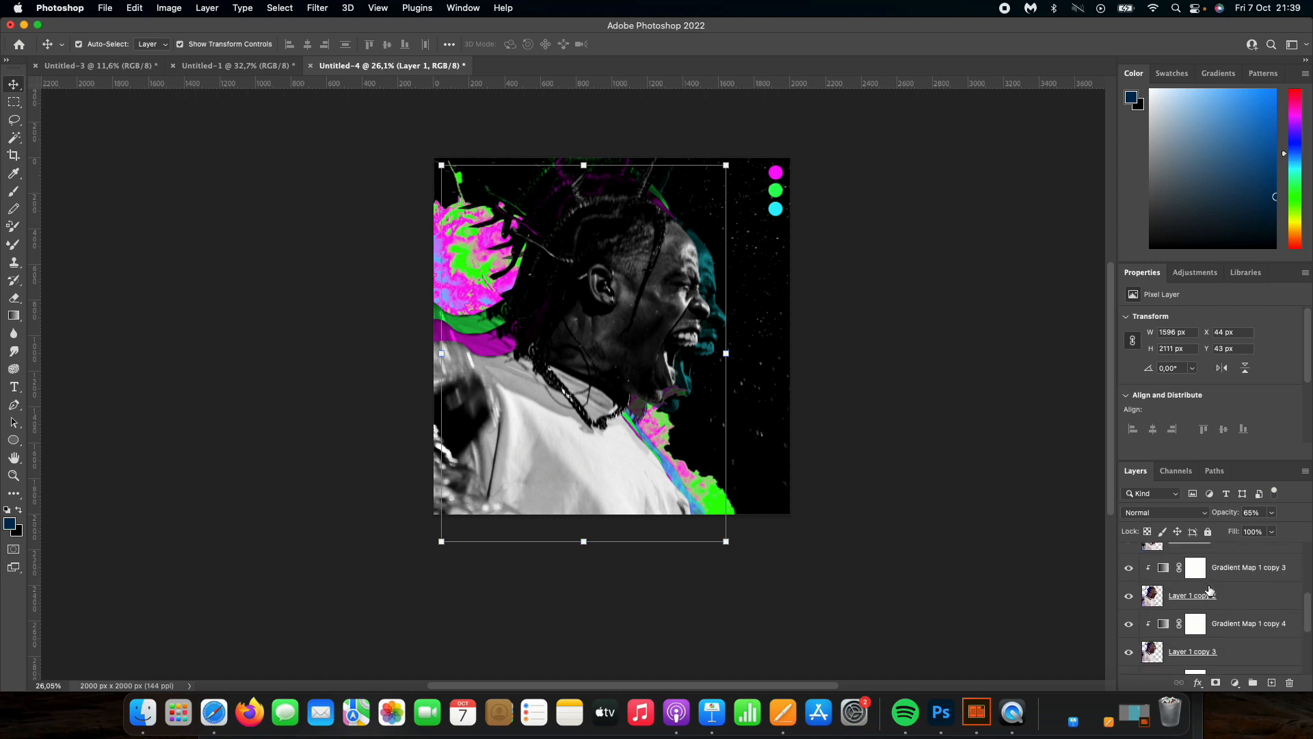
scroll(1210, 589, up, 1)
scroll(1214, 588, up, 2)
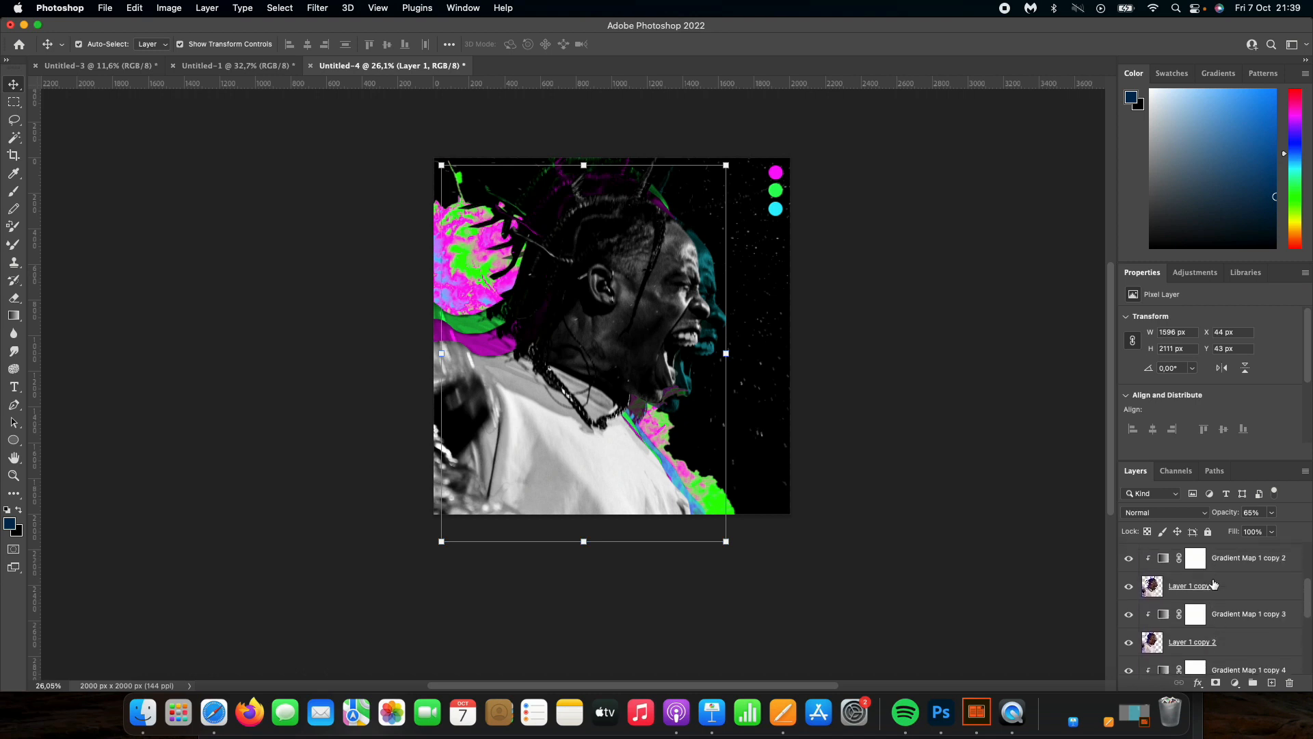
shift+click(1222, 594)
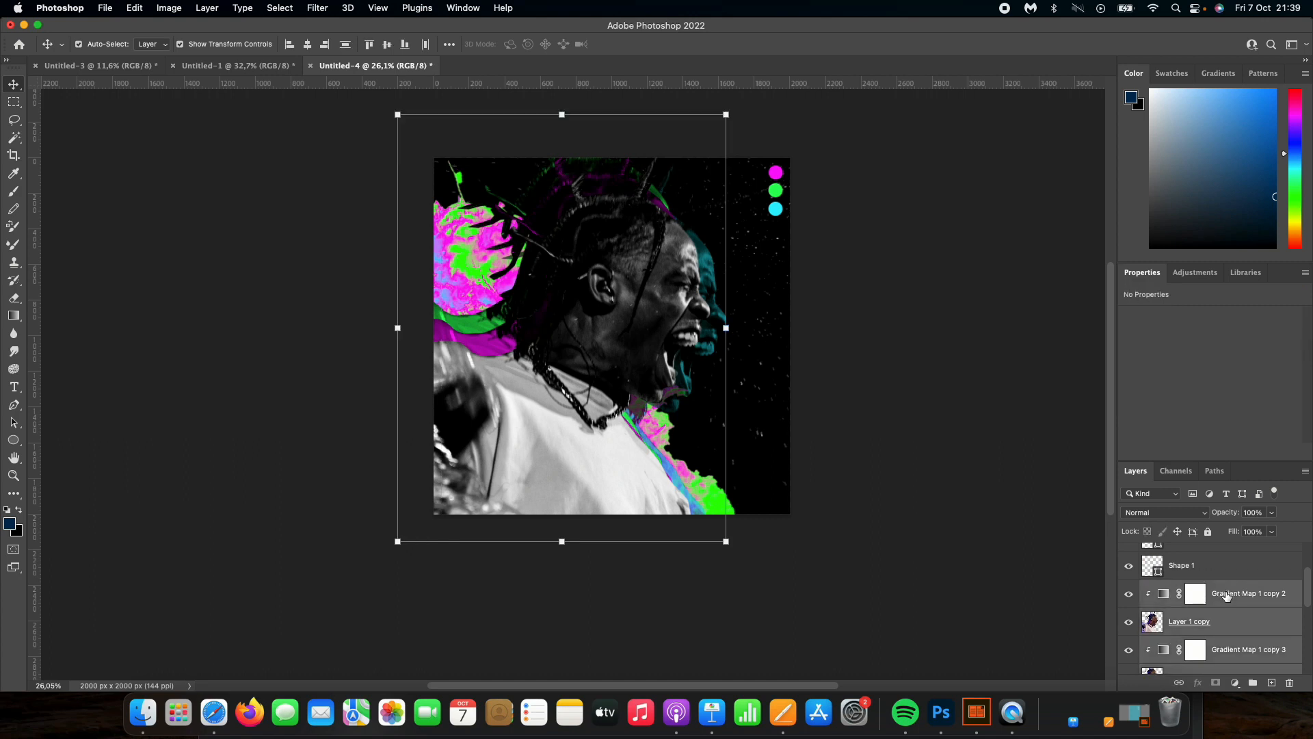
right_click(1223, 593)
scroll(1150, 628, down, 3)
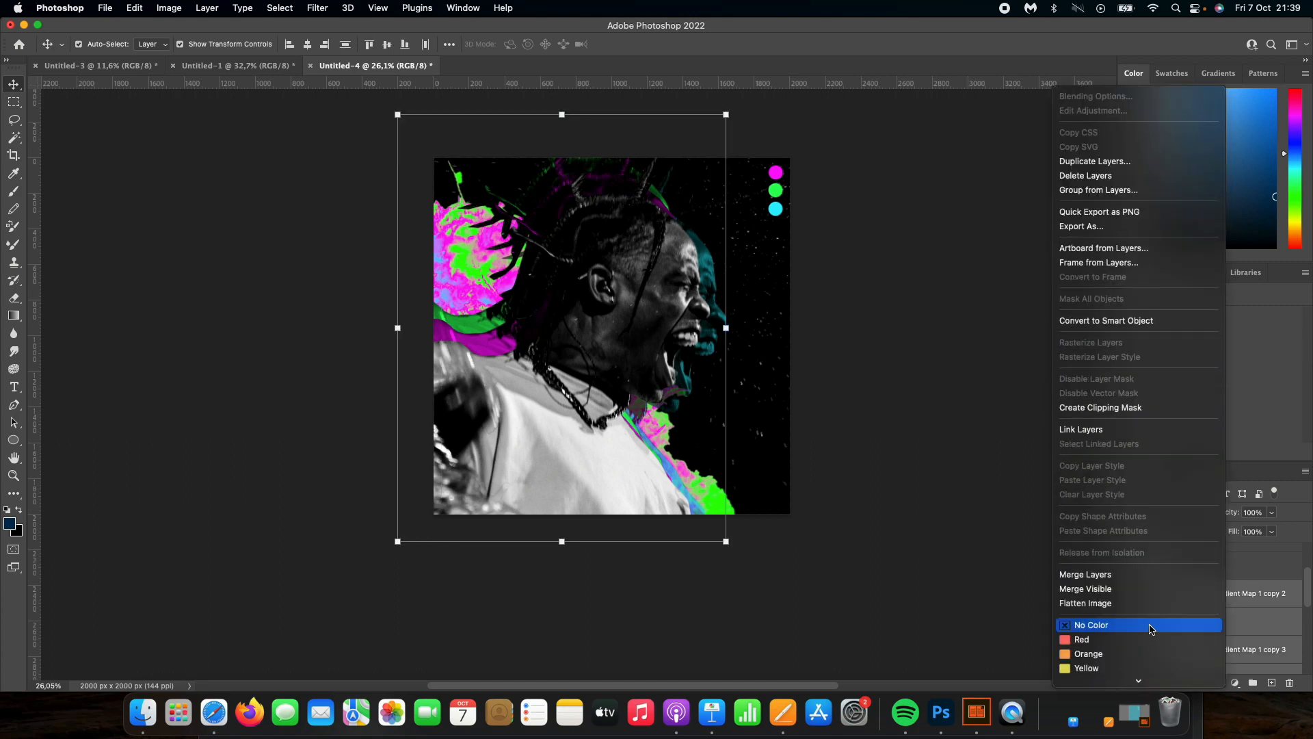
click(1151, 576)
Place fire-breathing-man.jpg from the travis colours folder in Finder into the album cover document at full canvas width.
key(super+Tab)
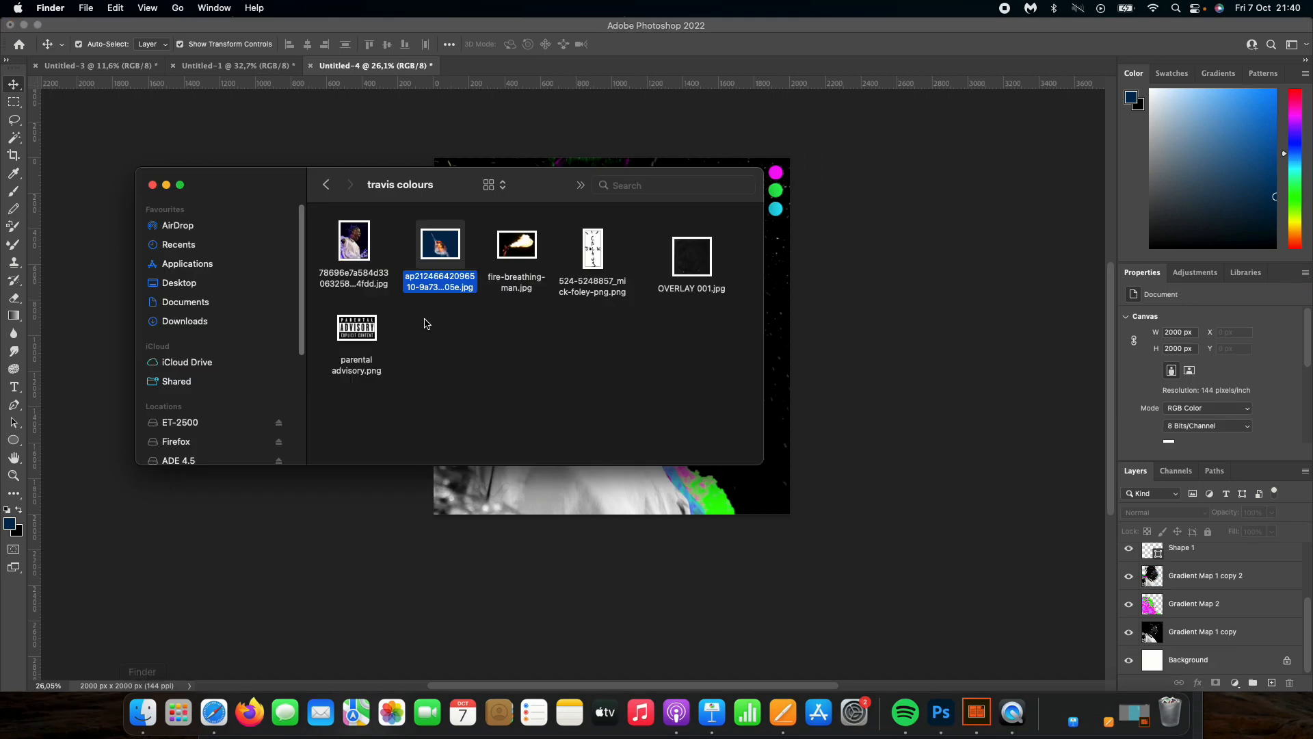
drag(533, 259, 588, 510)
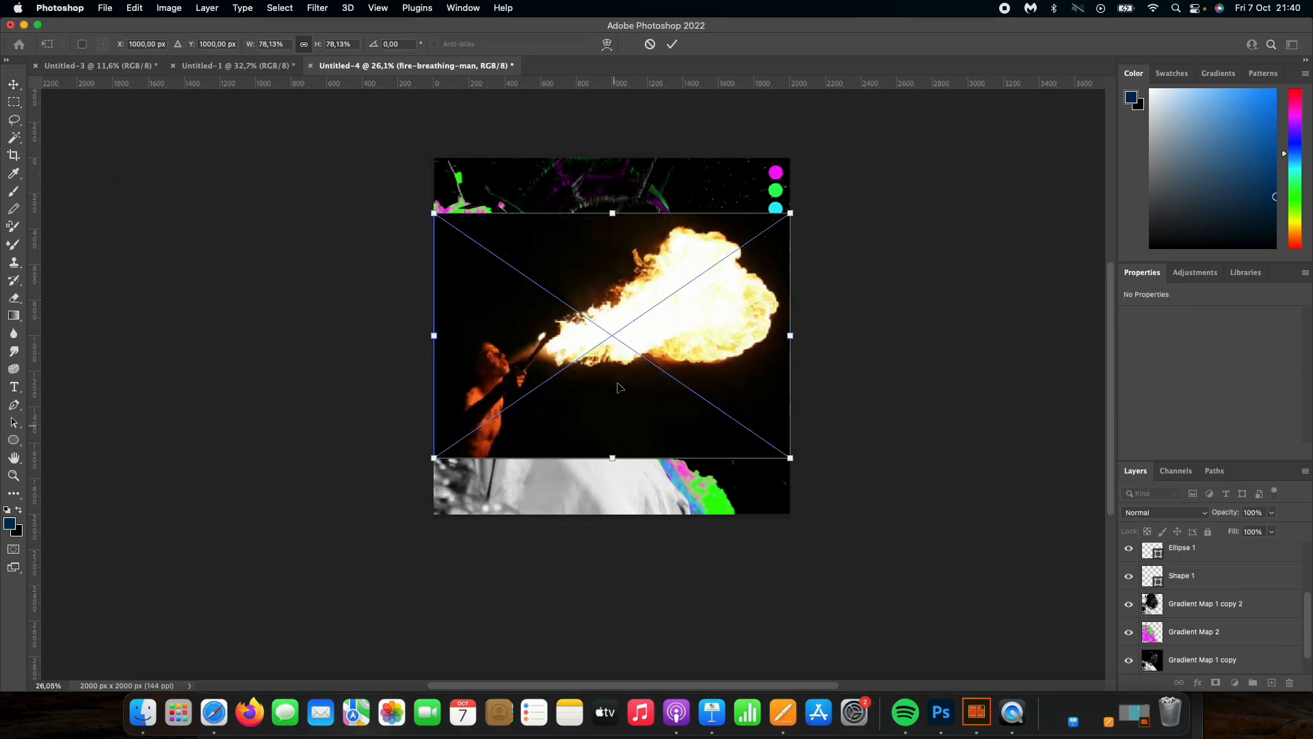
click(673, 44)
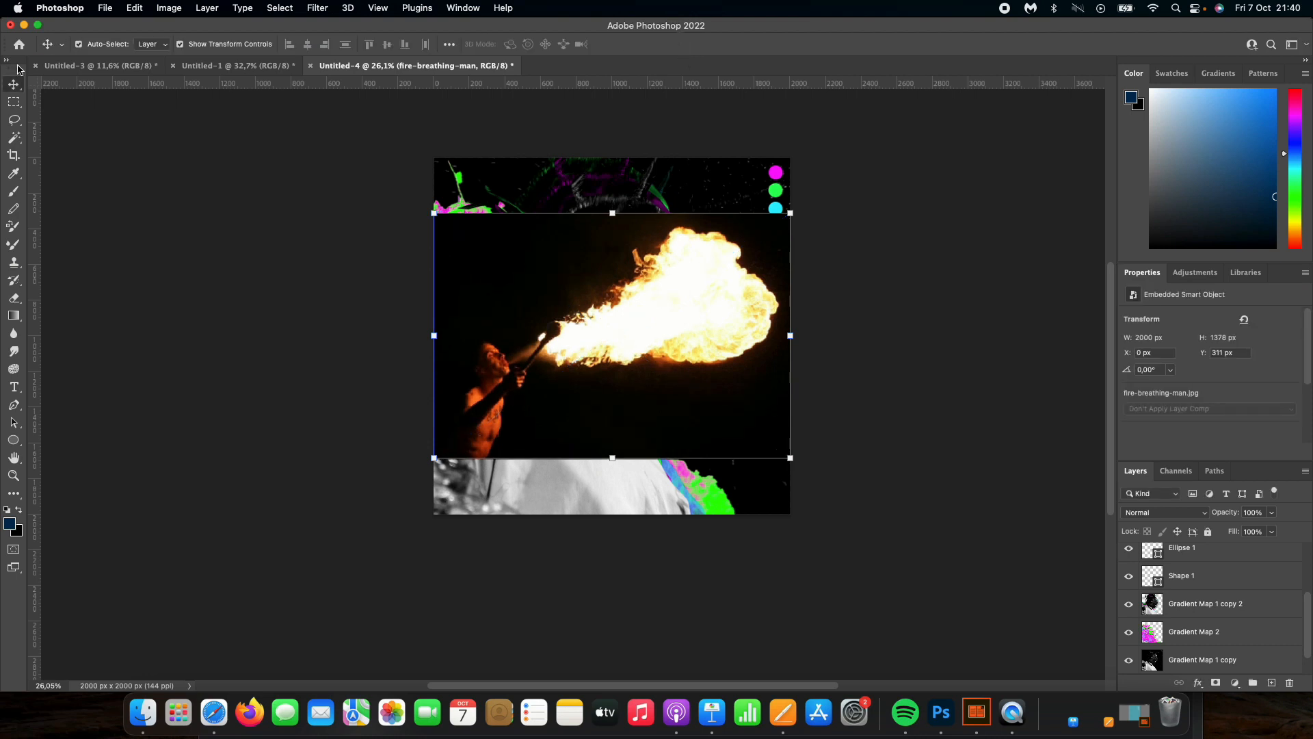
click(846, 217)
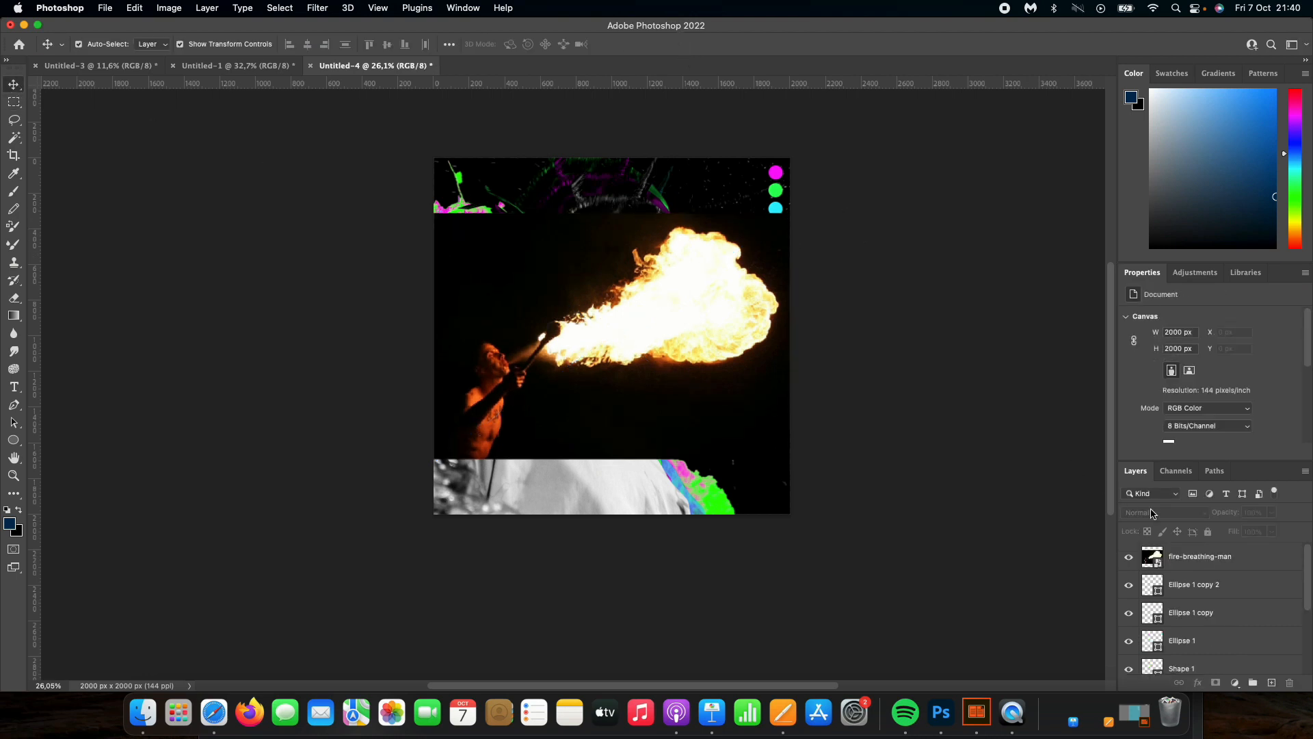
Set the fire-breathing-man layer's blend mode to Screen and move it to about X 30 px, Y 414 px.
click(1208, 558)
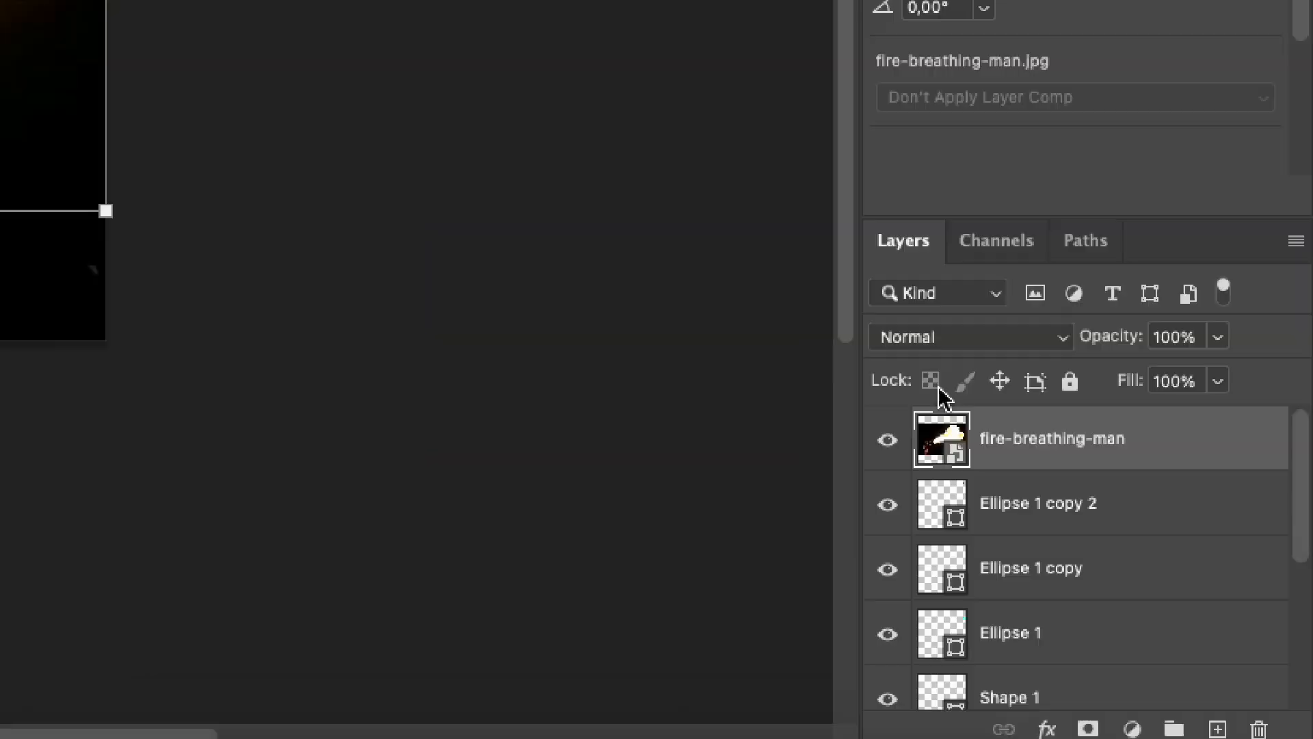
click(1172, 513)
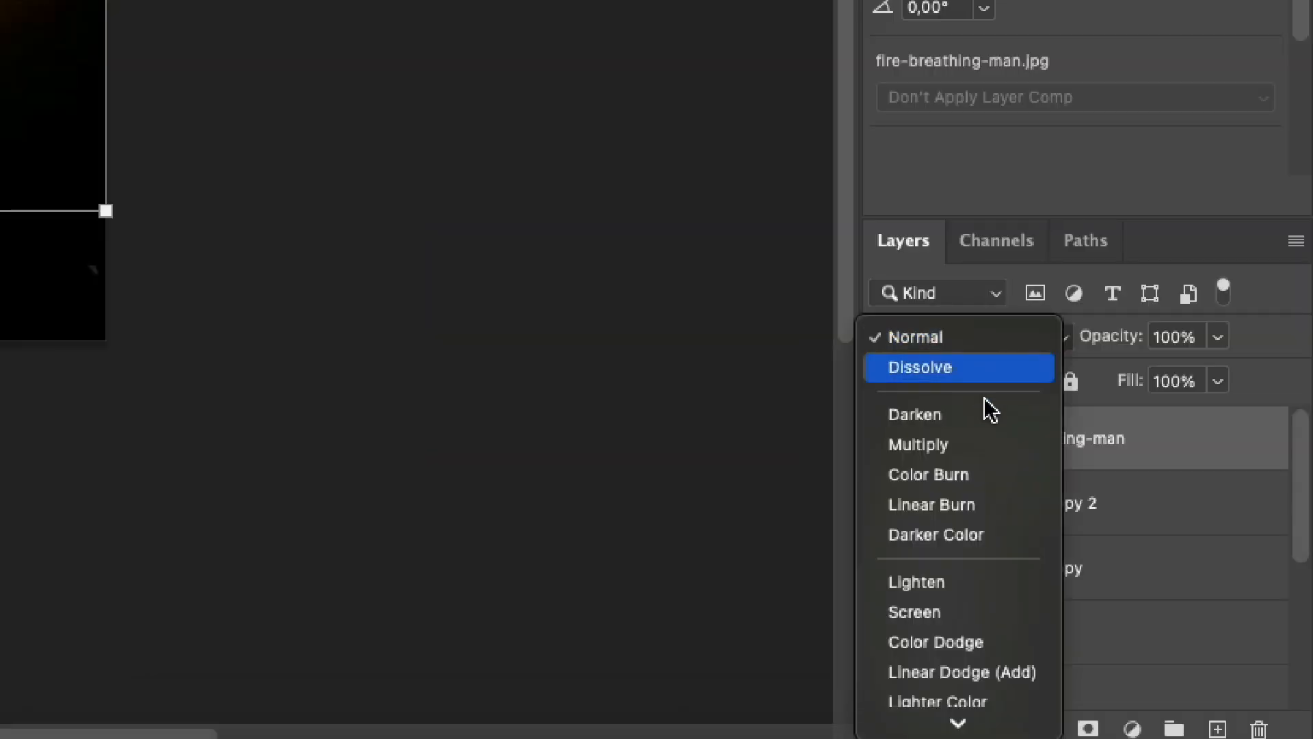
scroll(993, 410, down, 3)
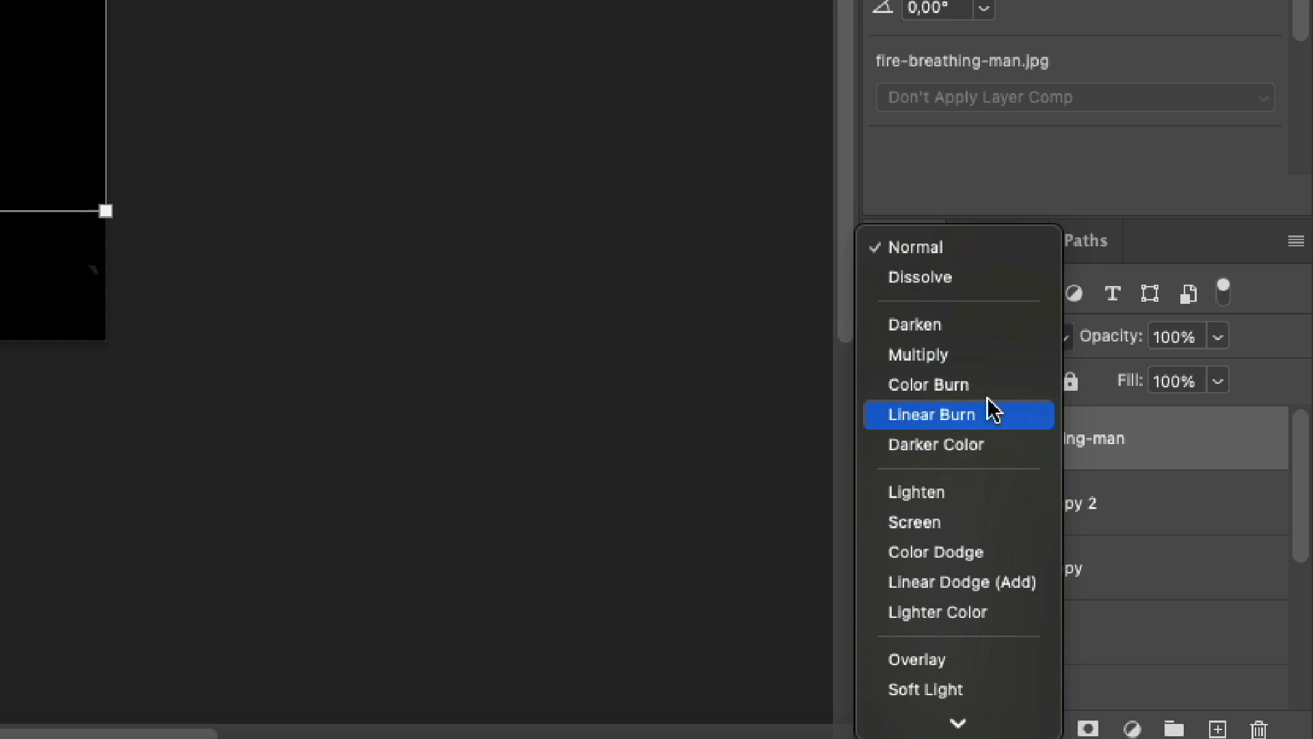
scroll(993, 410, down, 2)
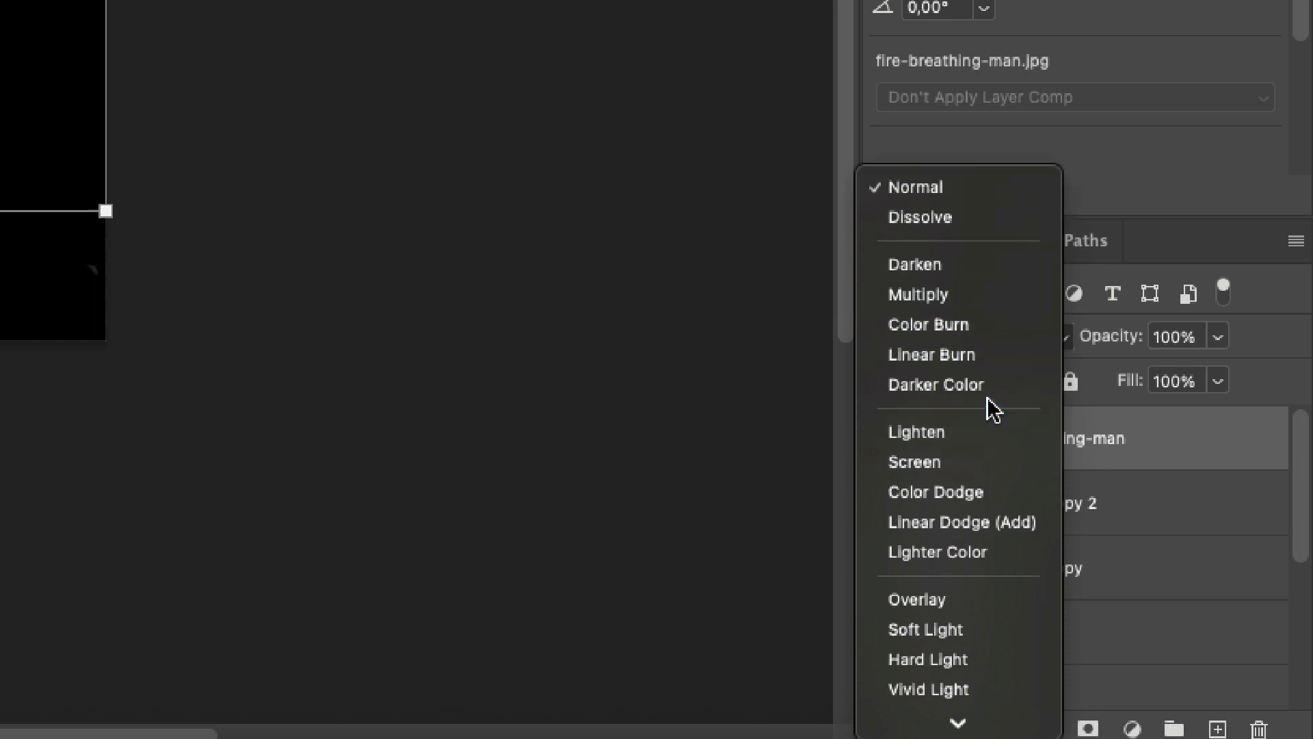
click(953, 469)
mouse_move(692, 320)
mouse_down()
mouse_move(723, 316)
mouse_move(694, 305)
mouse_move(677, 340)
mouse_up()
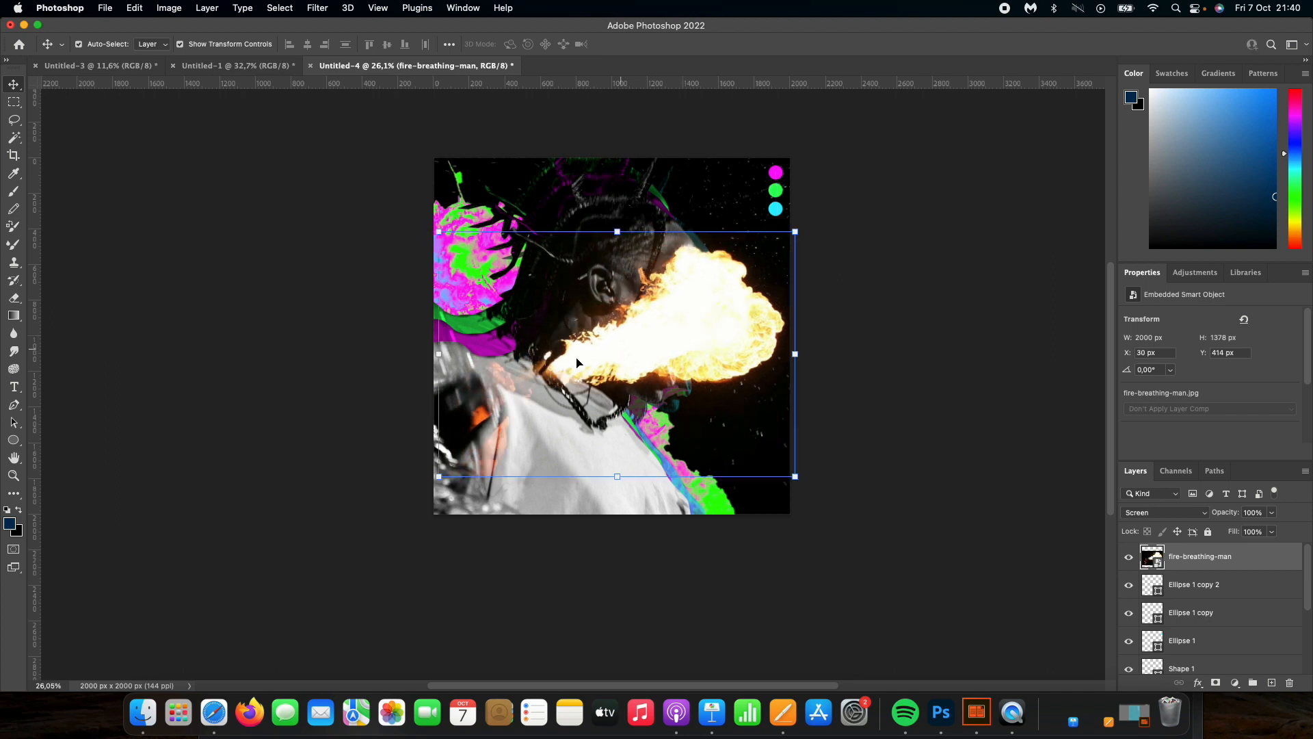
Rasterize the fire-breathing-man layer and erase the leftover man beside the flame with a 162 px Eraser.
click(18, 300)
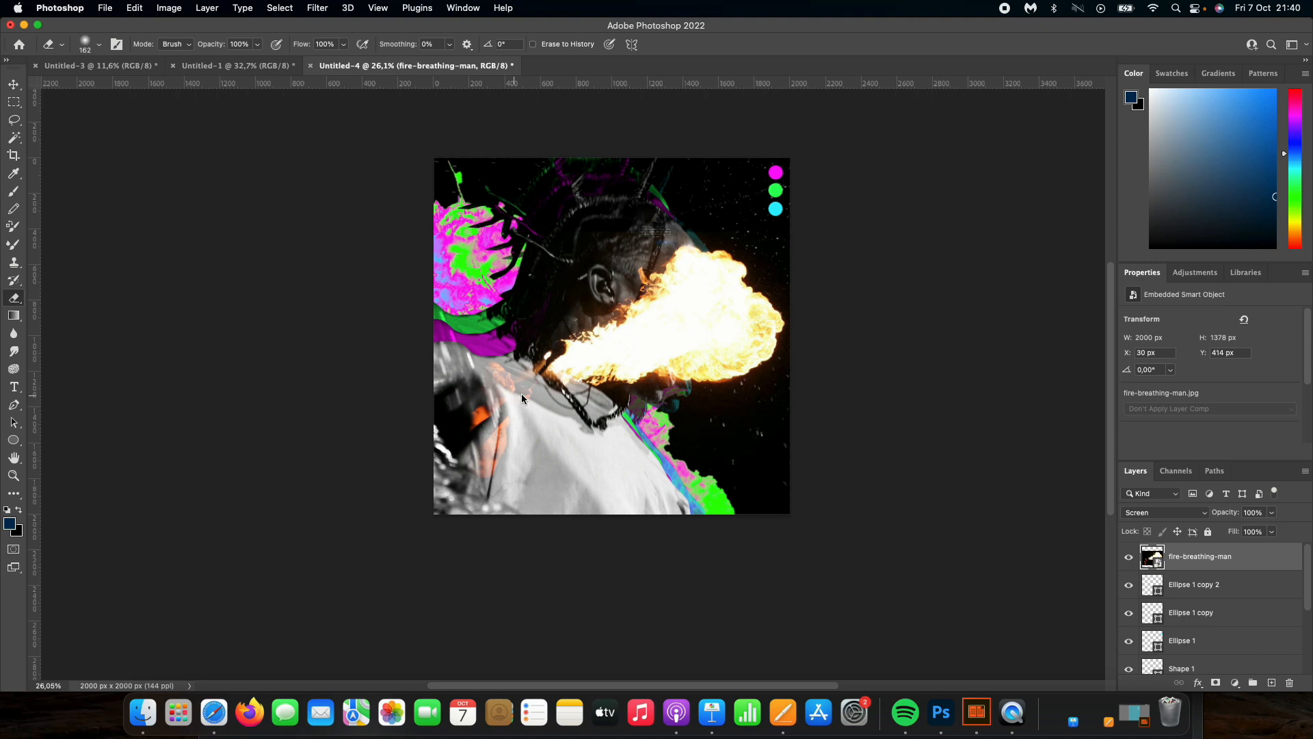
click(667, 232)
click(688, 290)
mouse_move(503, 416)
mouse_down()
mouse_move(478, 438)
mouse_move(488, 461)
mouse_move(511, 384)
mouse_move(528, 416)
mouse_up()
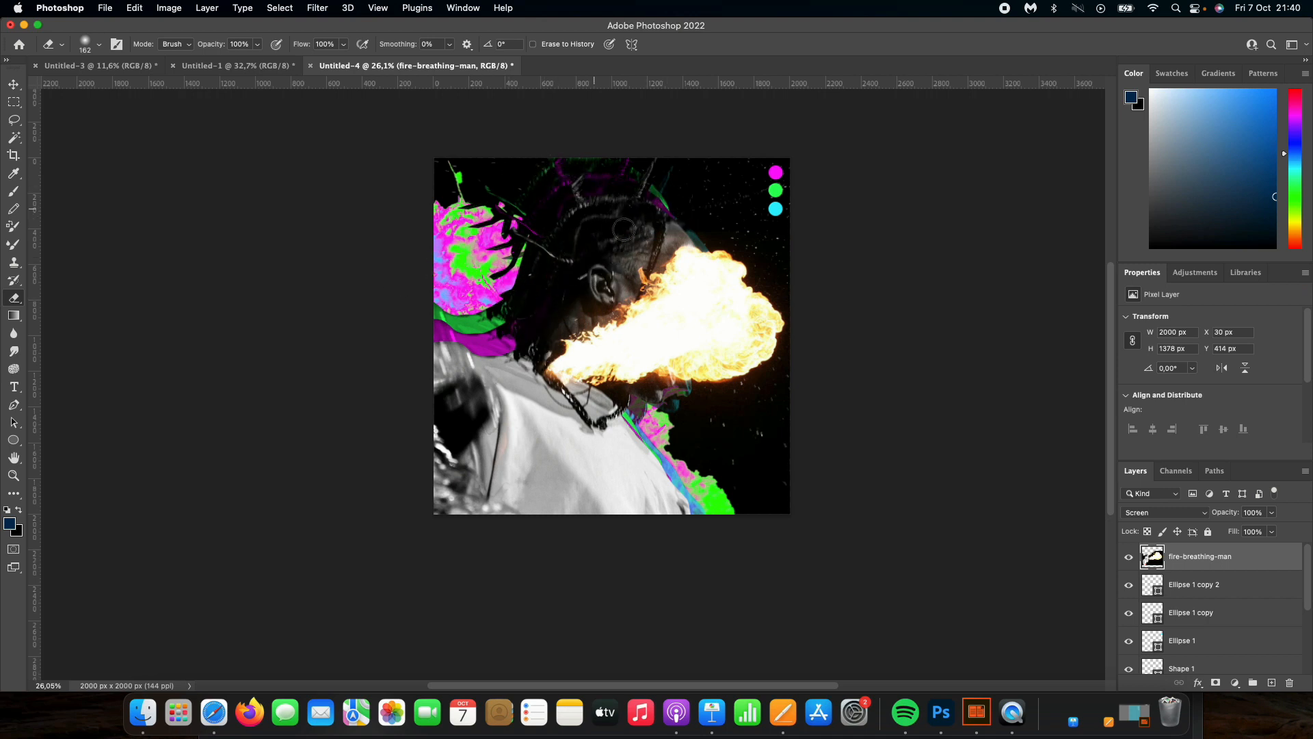
click(14, 85)
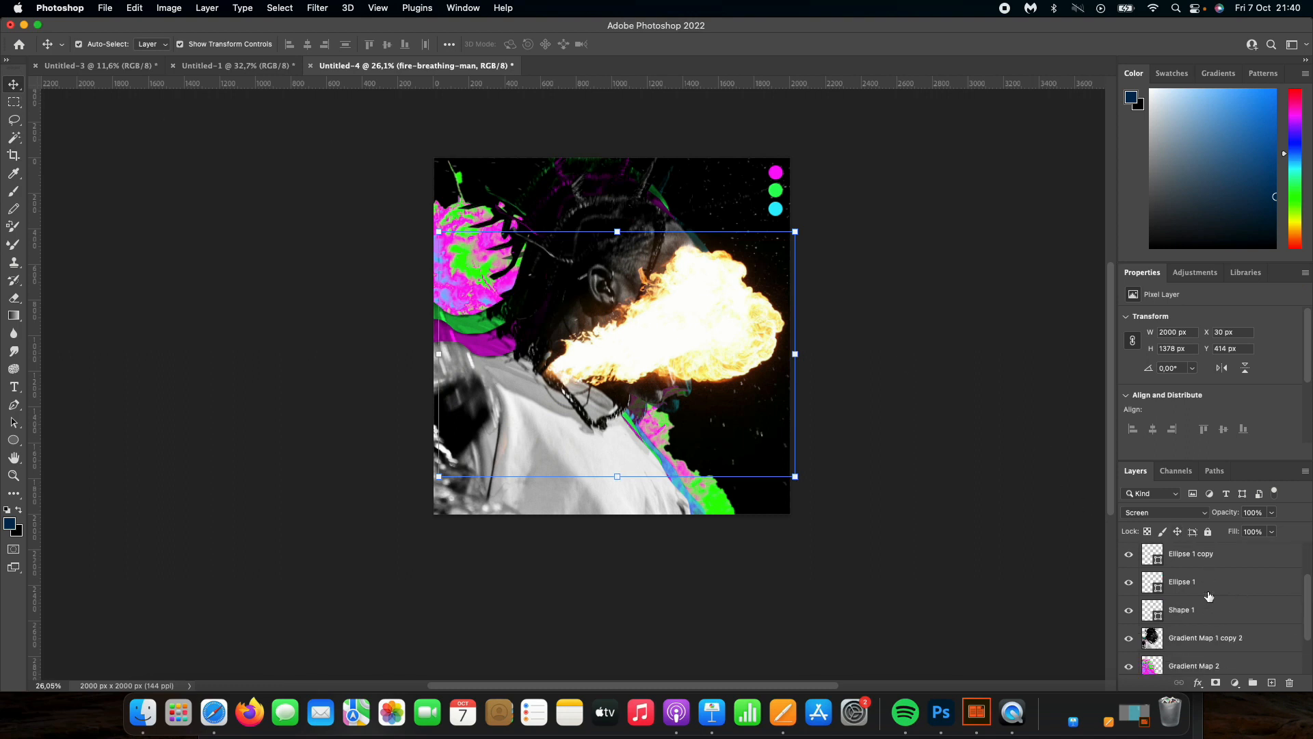
Add a Gradient Map adjustment above the fire-breathing-man layer and clip it to that layer.
click(1234, 684)
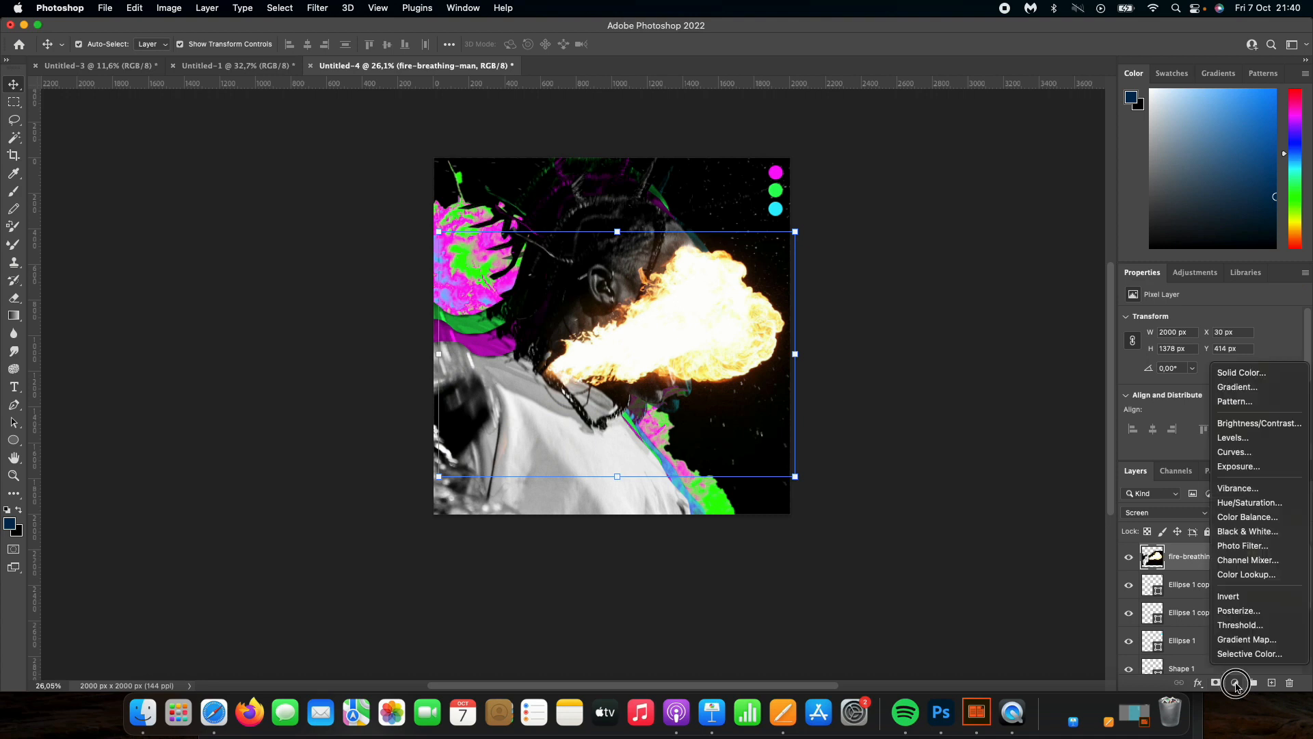
click(1242, 646)
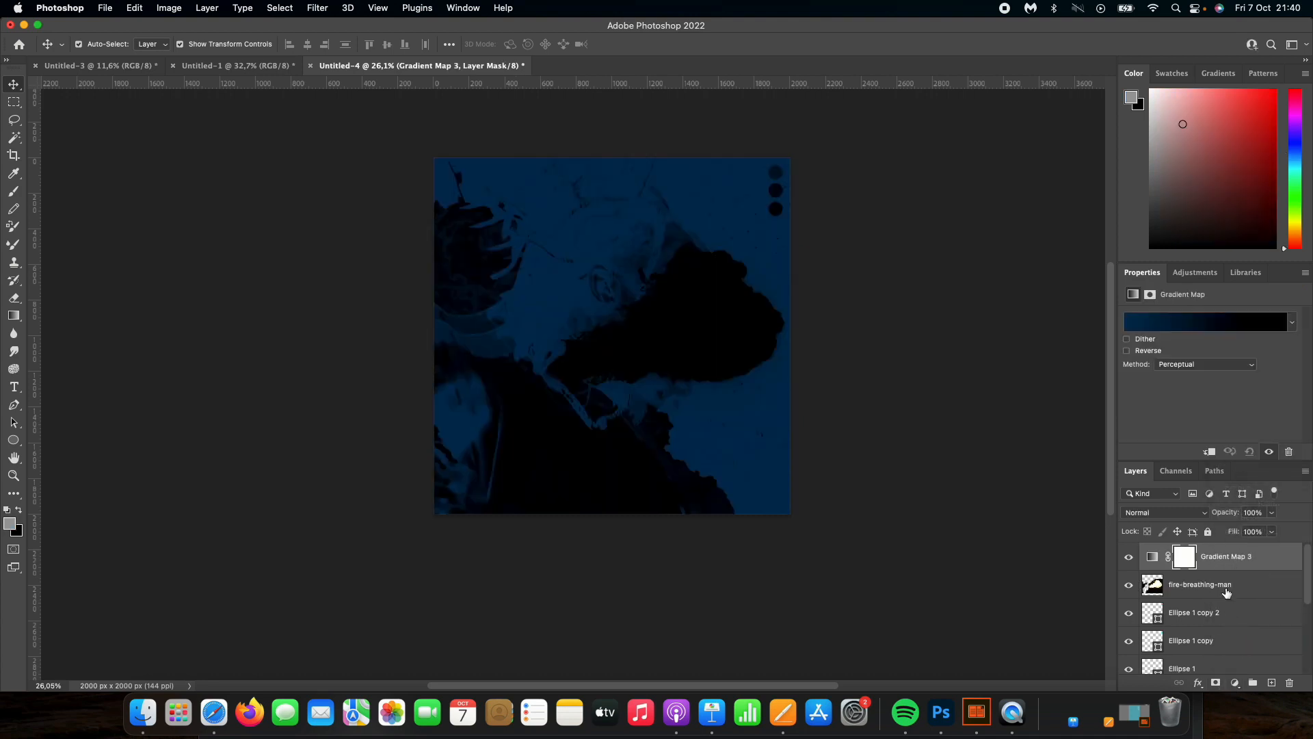
right_click(1230, 561)
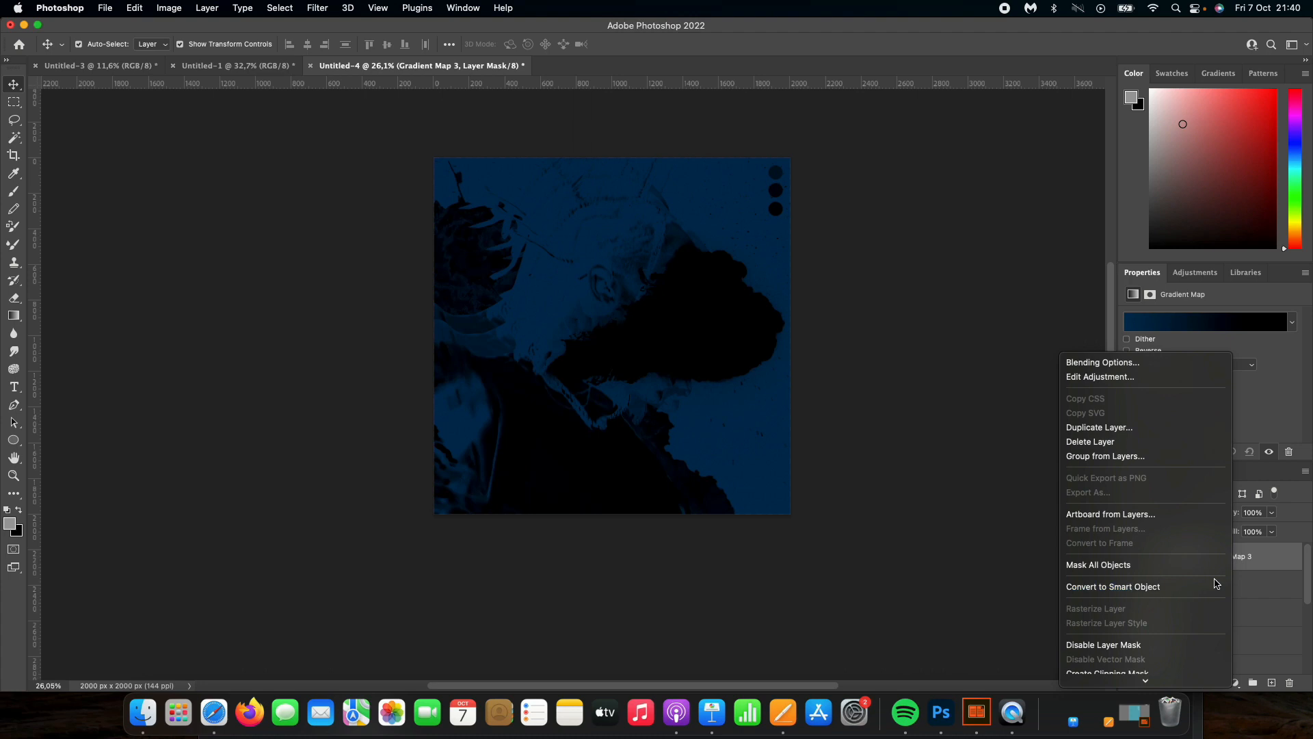
click(1139, 645)
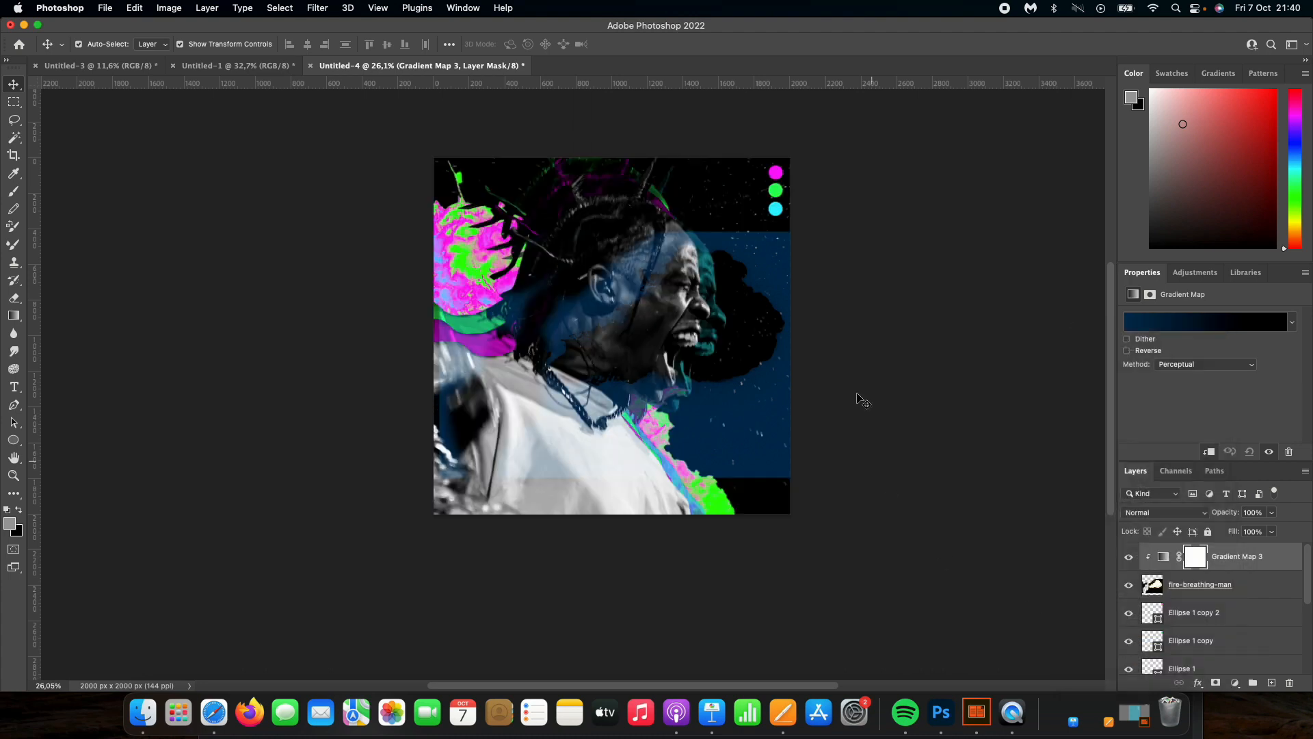
click(1160, 593)
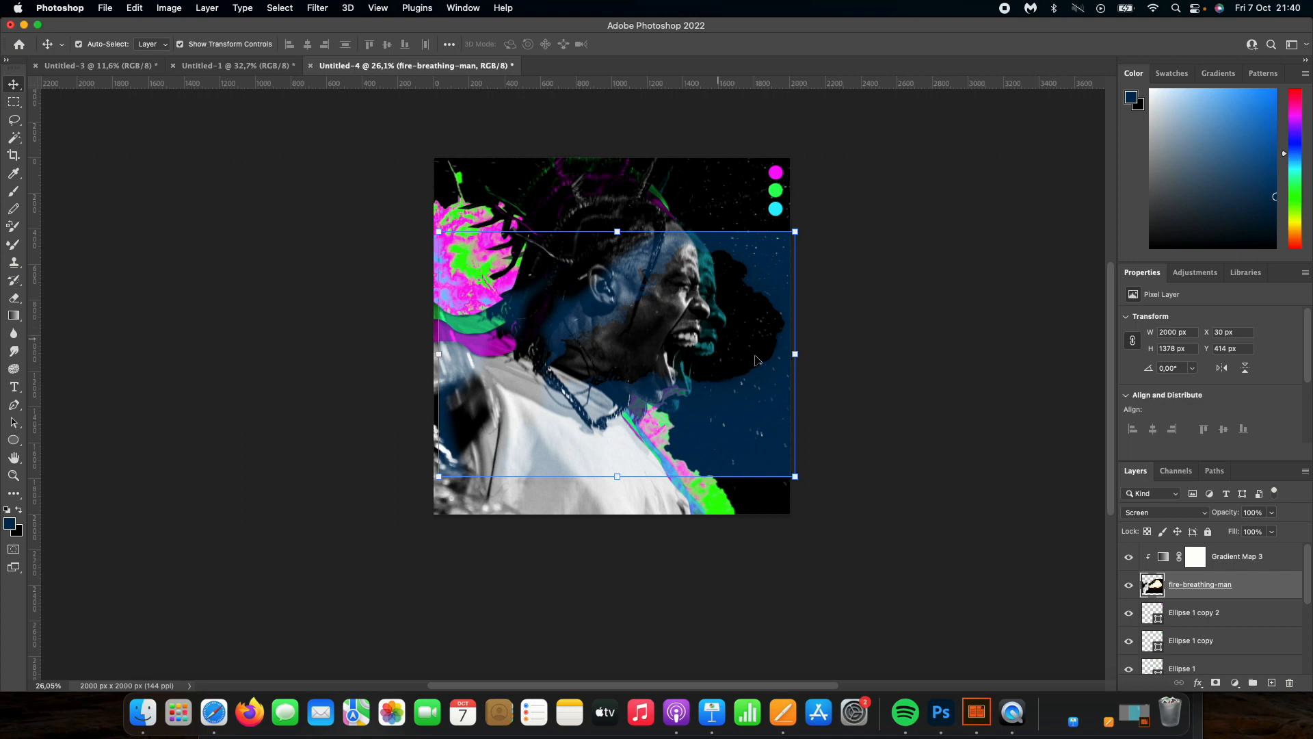
Duplicate the dark blue stop further along Gradient Map 3's gradient and recolour the starting stop black.
click(1171, 555)
click(1162, 322)
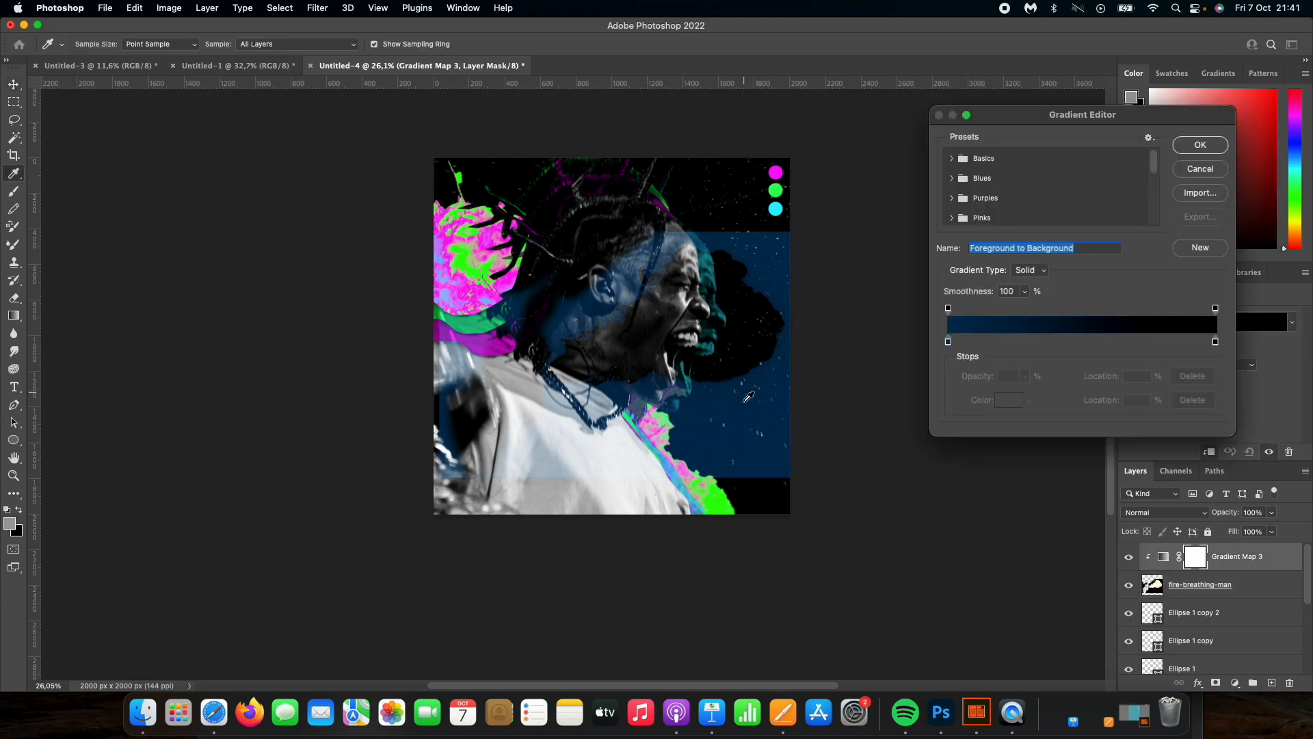
drag(949, 342, 1126, 344)
drag(1025, 345, 948, 342)
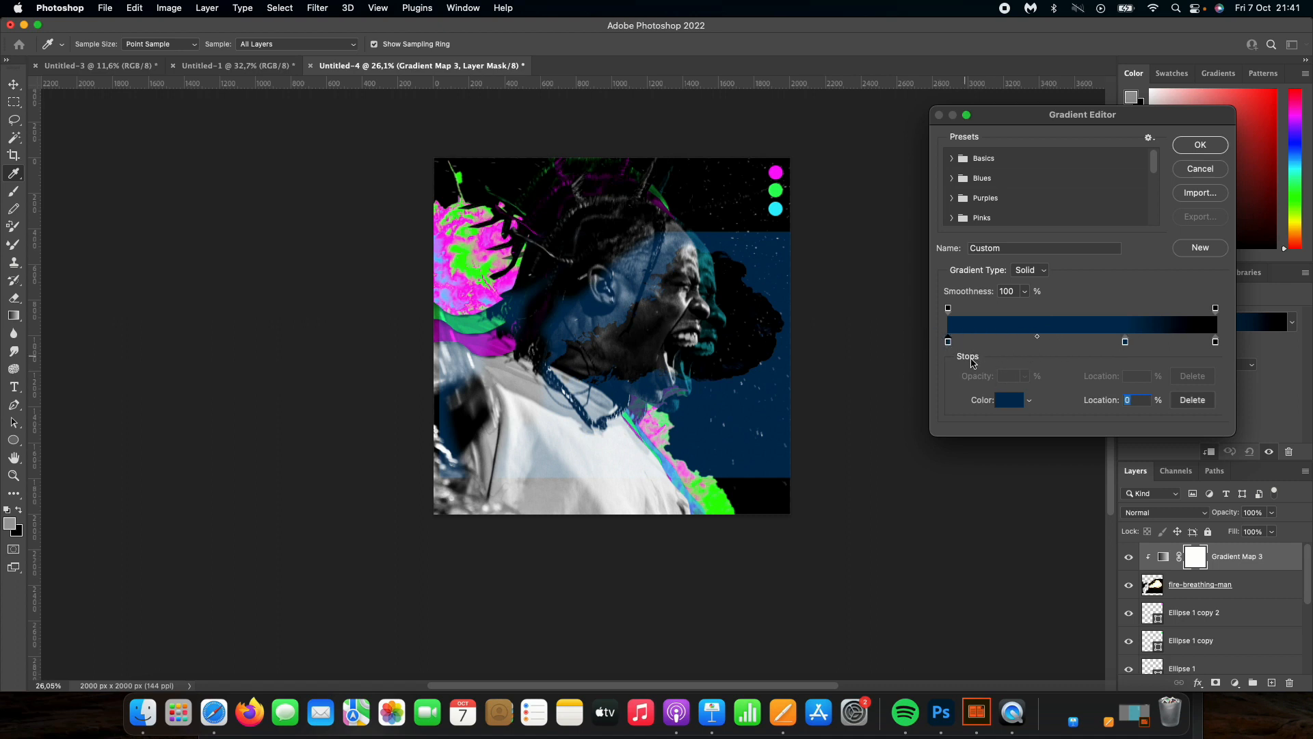
click(1002, 400)
drag(876, 388, 763, 438)
click(1126, 231)
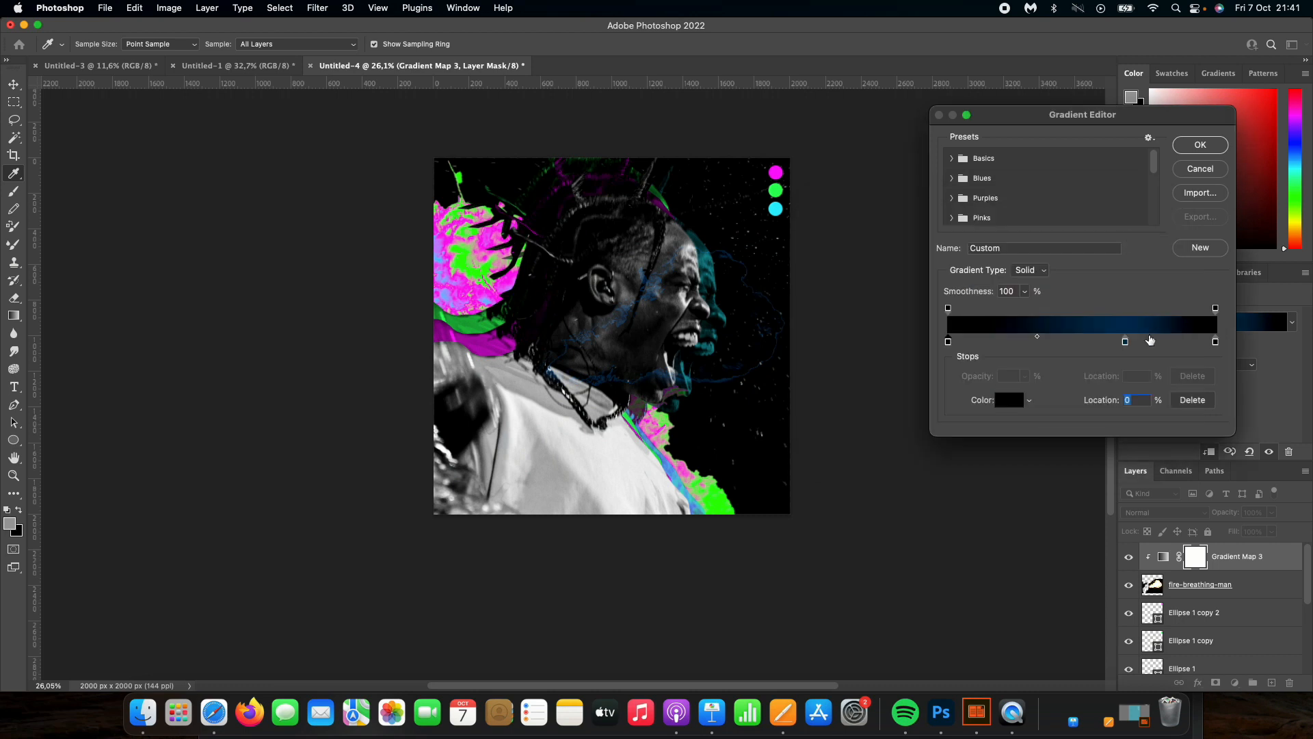
Delete the gradient's black end stop, move the dark blue stop to 79% and recolour it bright cyan.
click(1217, 345)
key(Delete)
drag(1128, 344, 1160, 344)
click(1014, 403)
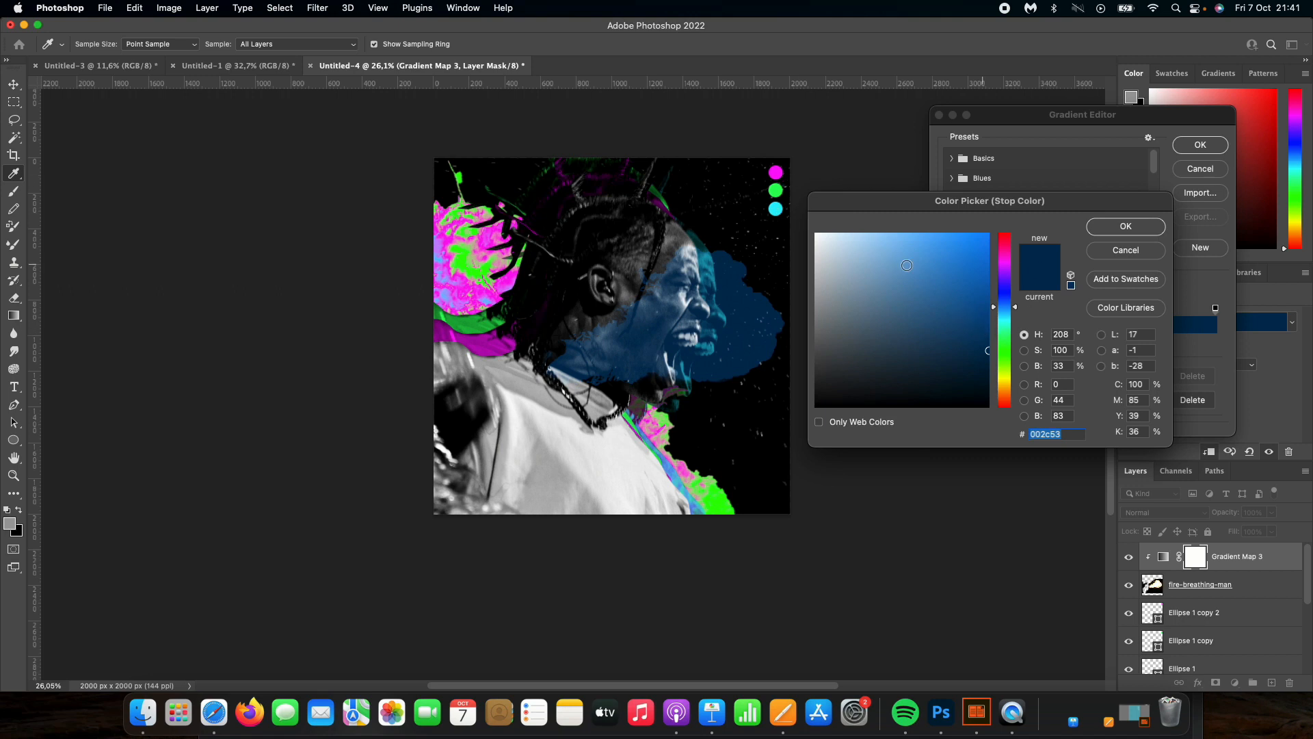
text(ffffff)
drag(1001, 296, 989, 234)
click(952, 296)
click(1126, 226)
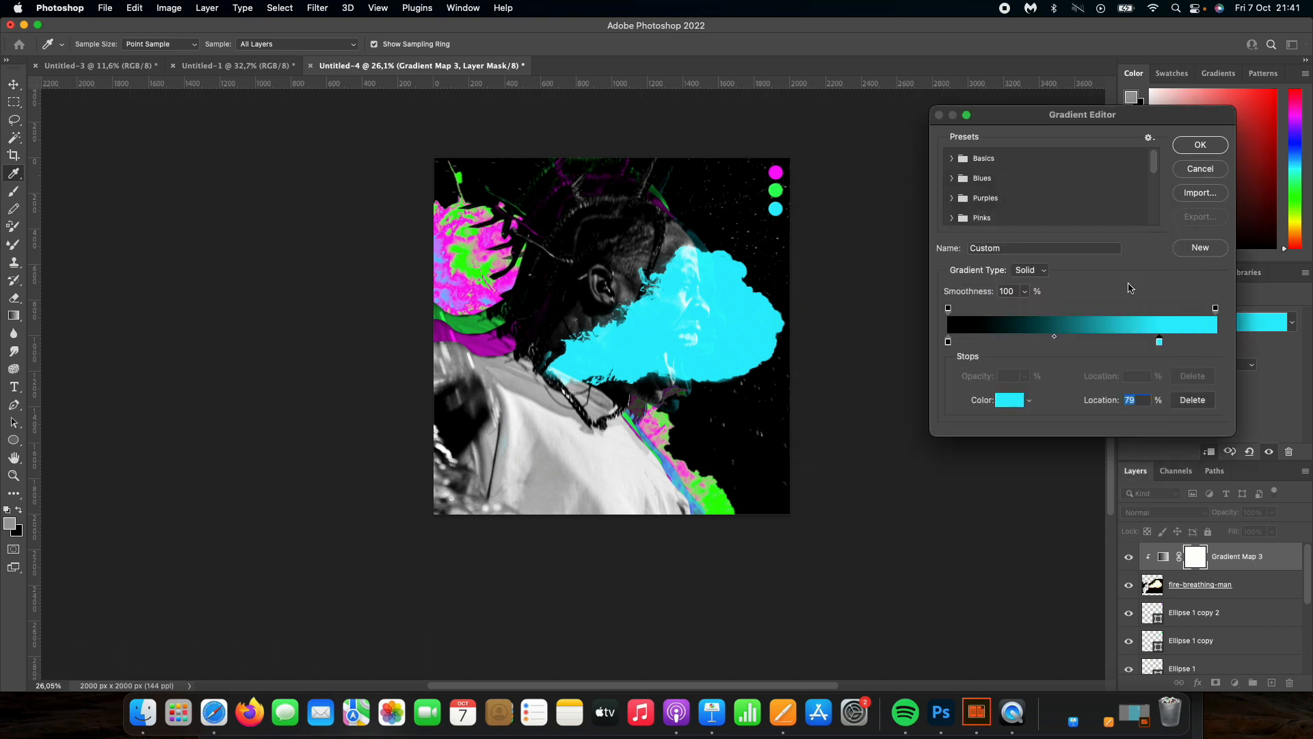
Add a magenta stop at 87% and a bright green stop at 98% to the gradient.
click(1010, 400)
drag(1005, 267, 1004, 265)
click(1126, 226)
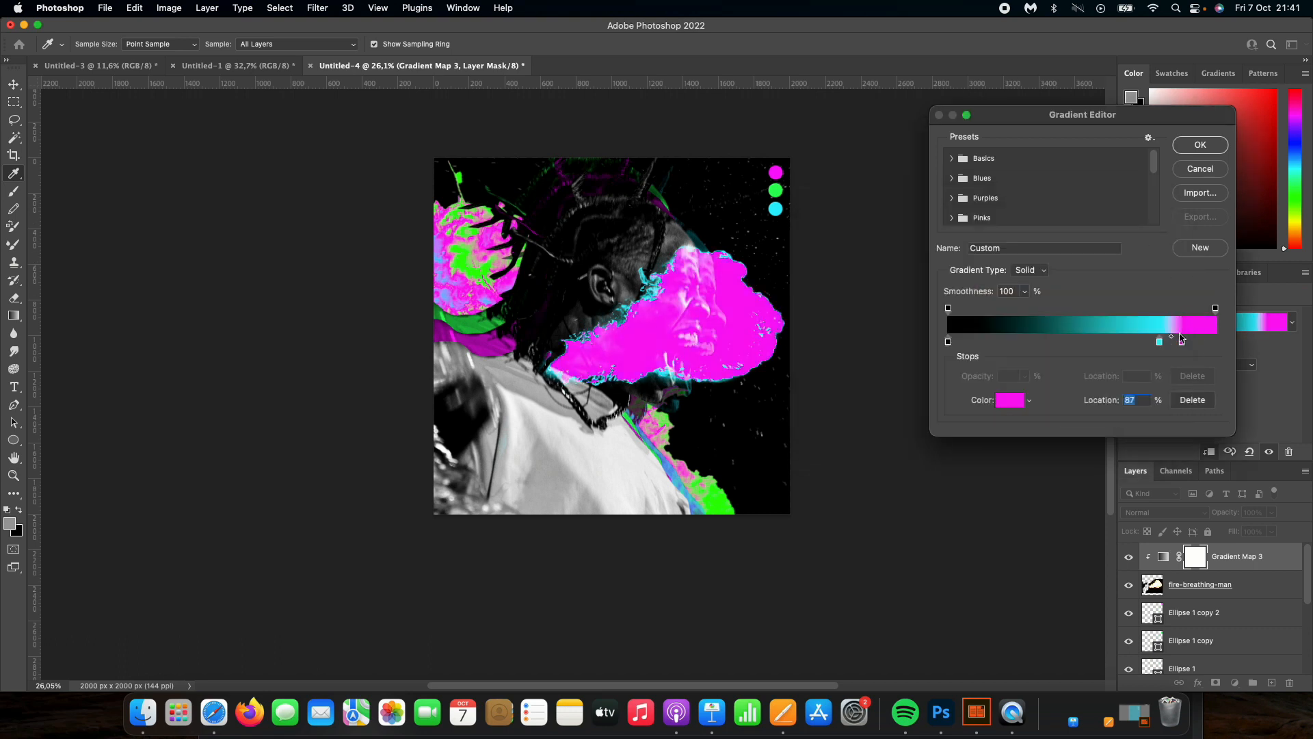
click(1210, 342)
click(1016, 404)
drag(1009, 324, 1010, 358)
click(1126, 226)
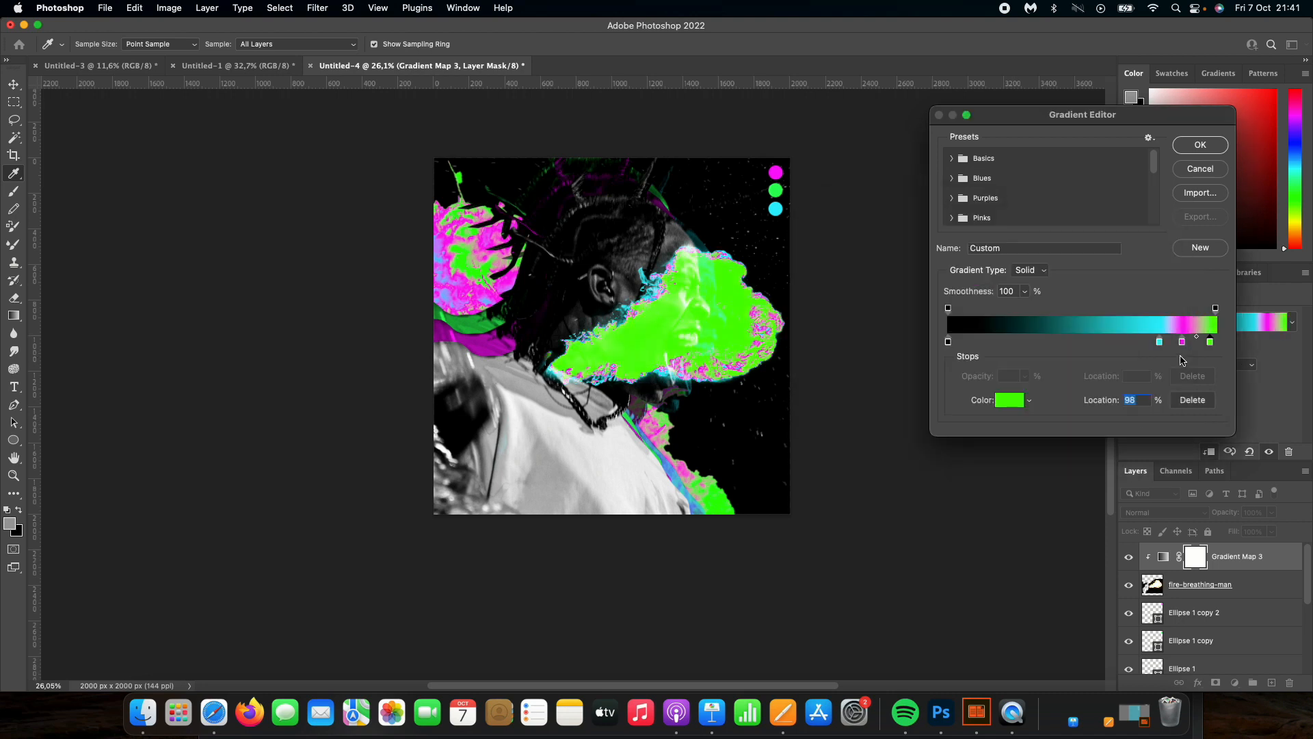
Rearrange the colour stops to magenta at 96%, followed by cyan and green at the end, and accept the gradient.
mouse_move(1210, 342)
mouse_down()
mouse_move(1179, 341)
mouse_move(1192, 349)
mouse_up()
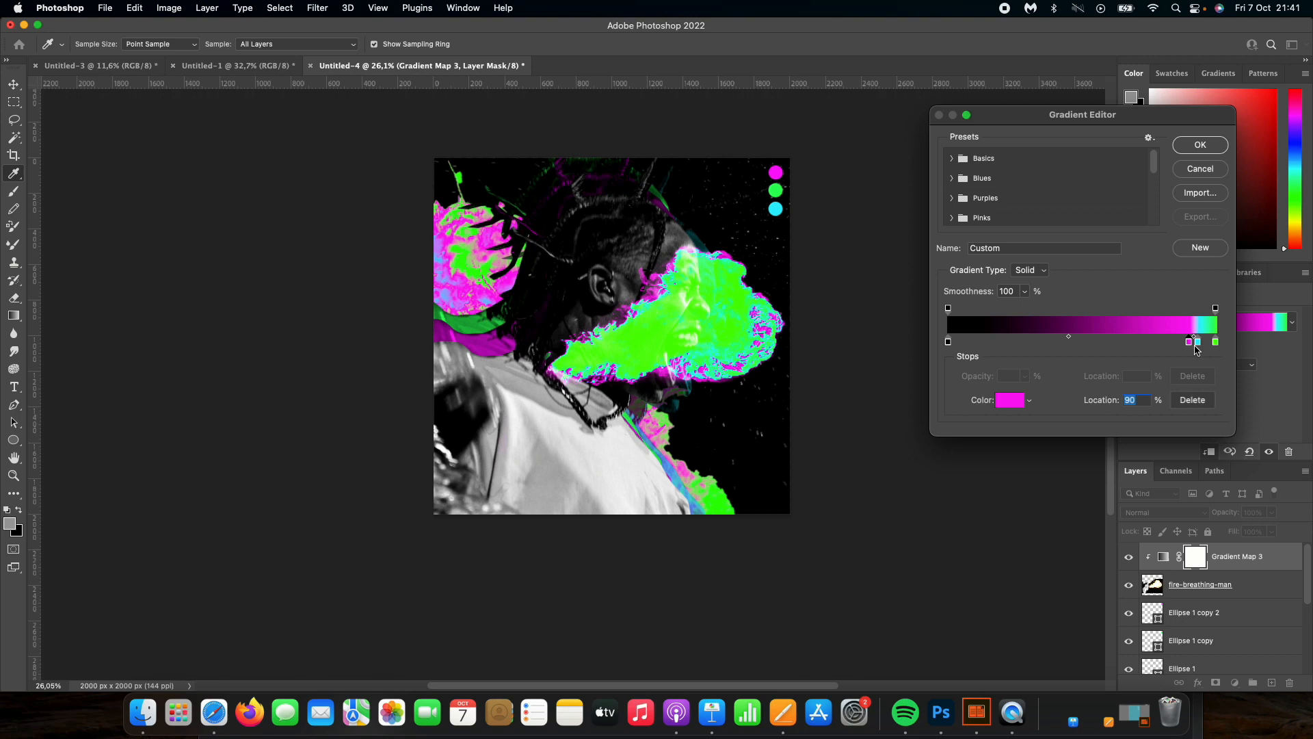
drag(1190, 342, 1207, 345)
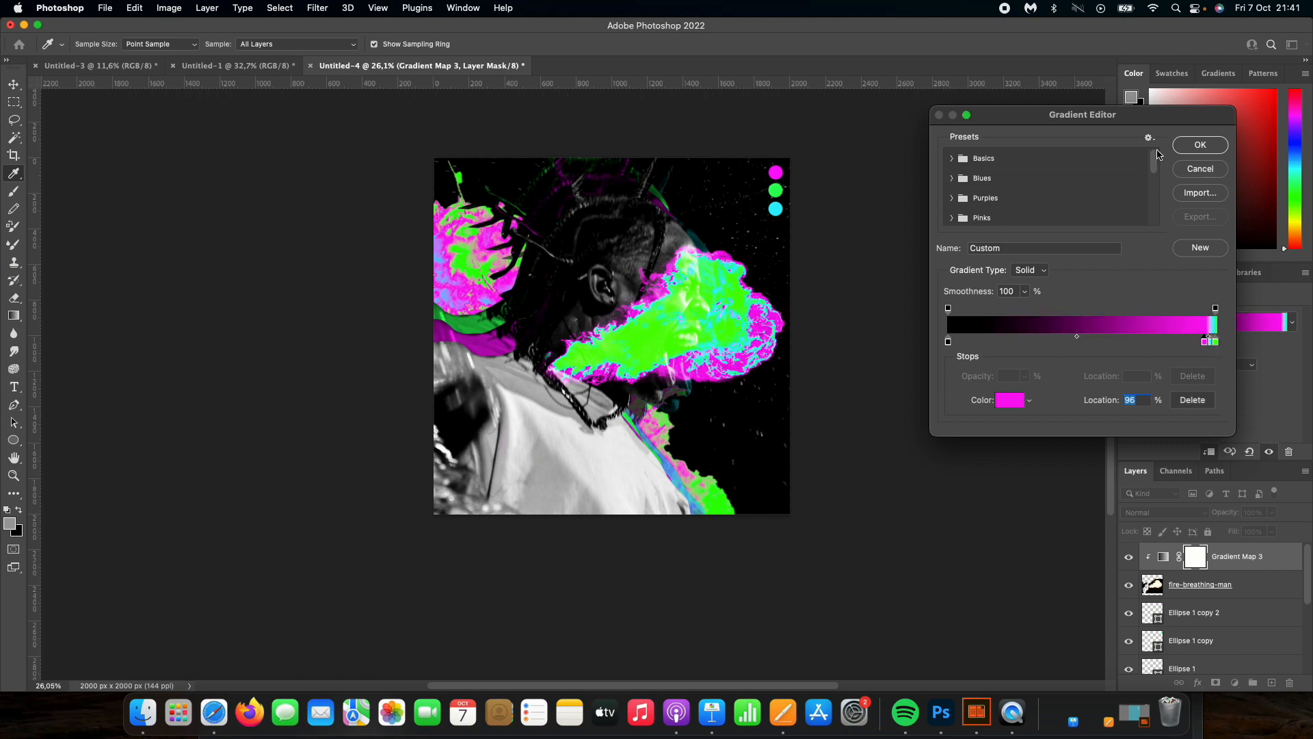
click(1198, 144)
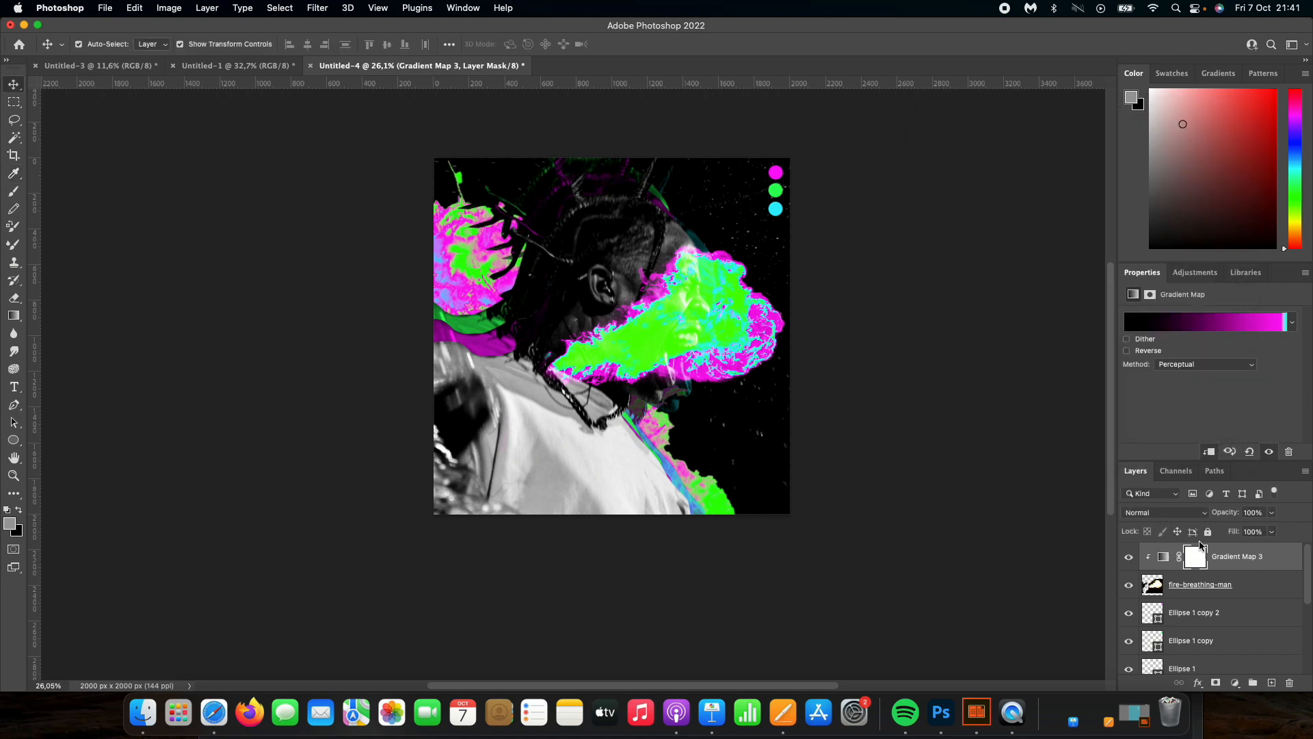
Shrink, rotate and move the fire-breathing-man layer to about 1176 × 1158 px so the flame comes from the performer's mouth.
click(1204, 586)
drag(790, 234, 708, 289)
drag(656, 331, 821, 335)
drag(881, 277, 829, 399)
drag(691, 393, 705, 389)
drag(849, 390, 773, 391)
click(694, 44)
click(999, 239)
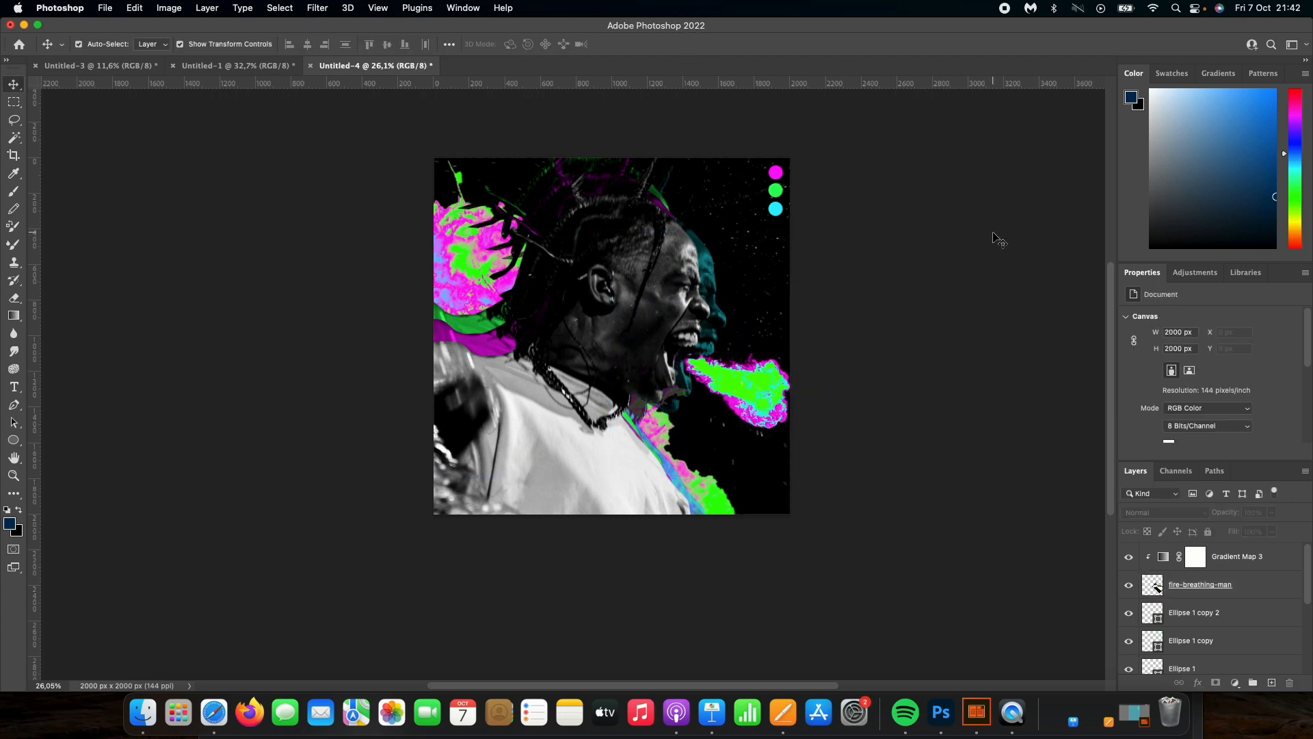
click(1197, 584)
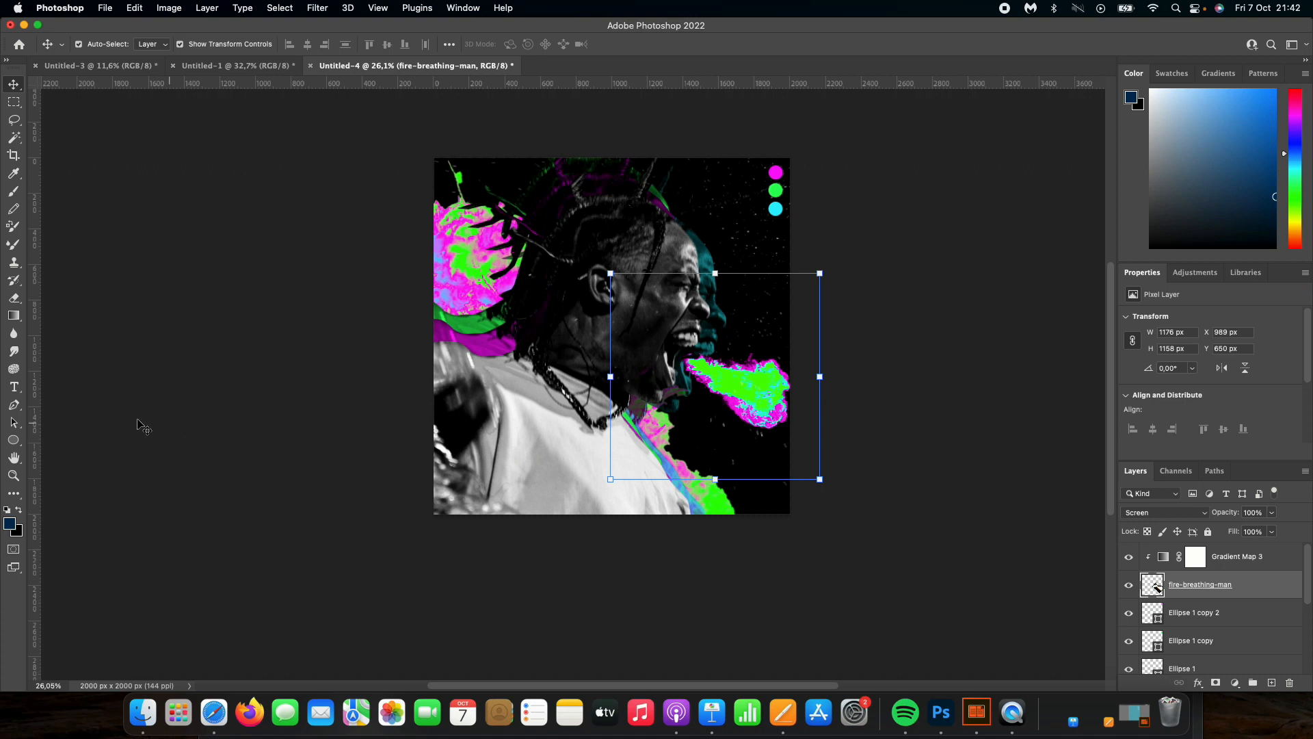
click(13, 299)
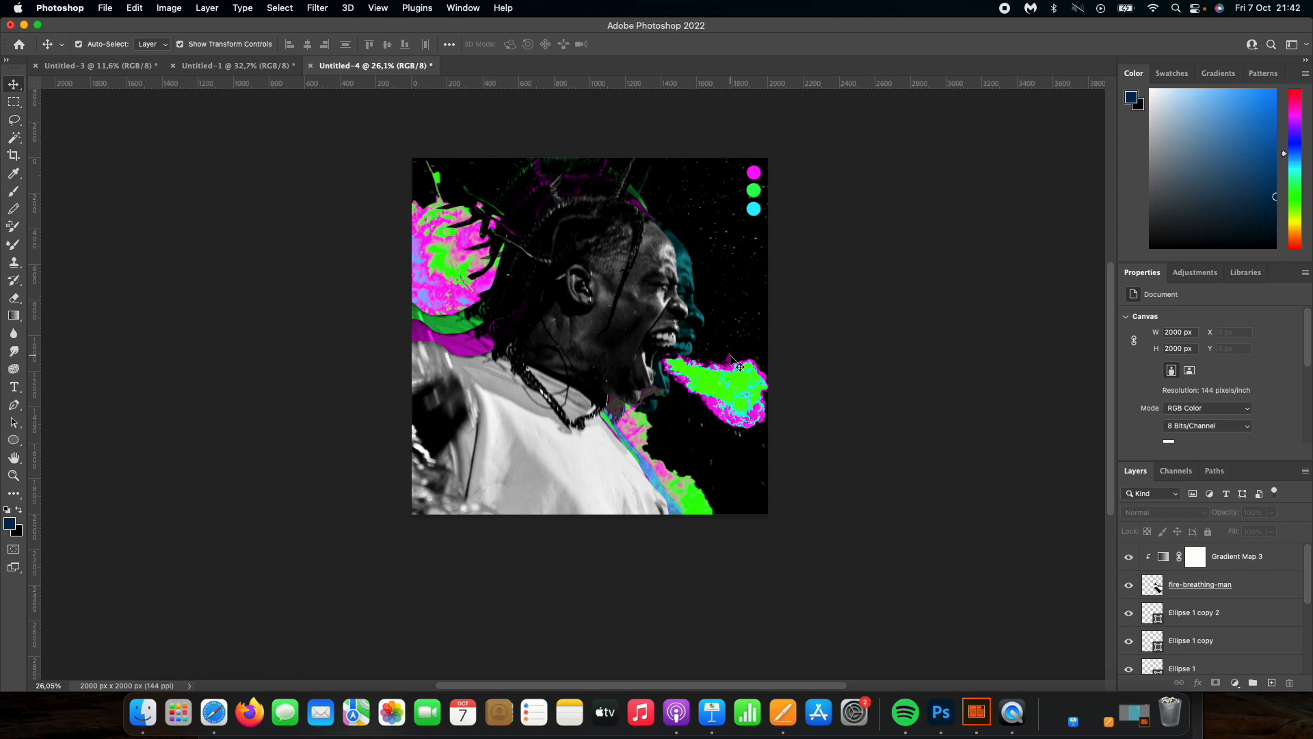
Place OVERLAY 001.jpg from the travis colours folder in Finder across the full canvas and set its blend mode to Lighten.
click(143, 712)
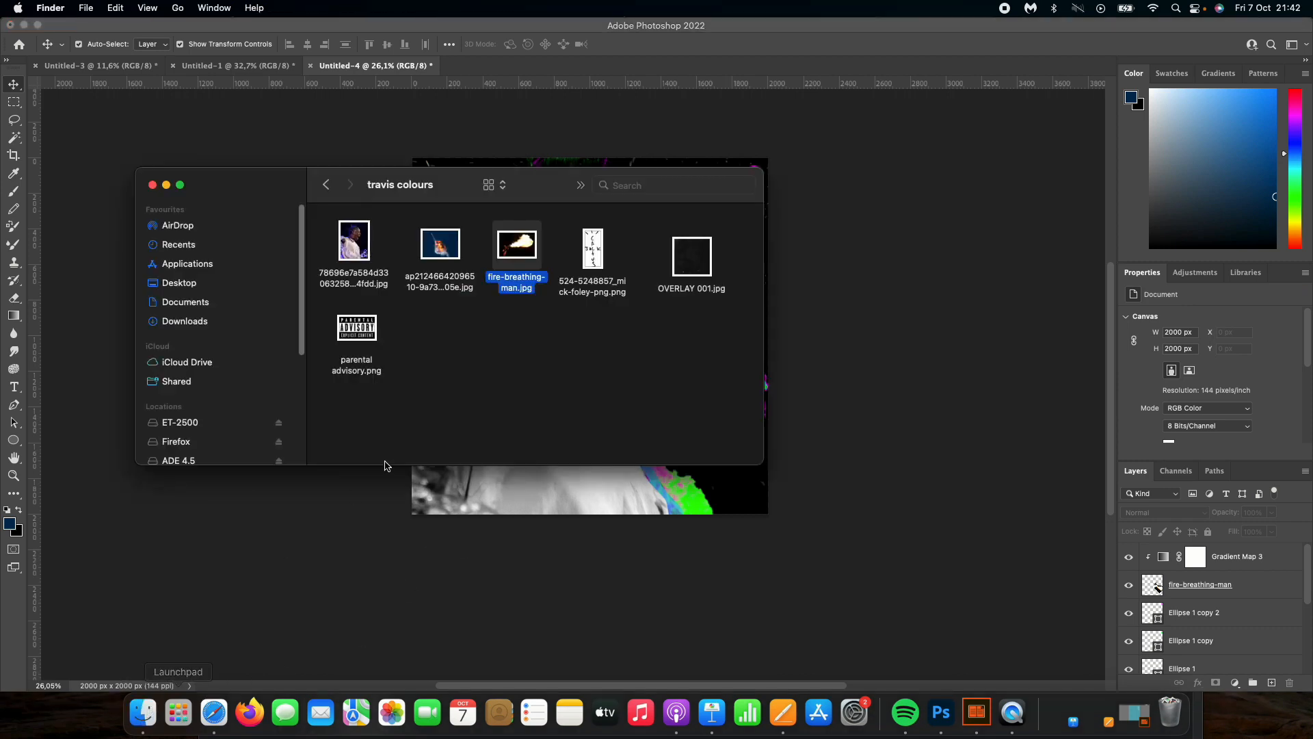
drag(693, 258, 677, 500)
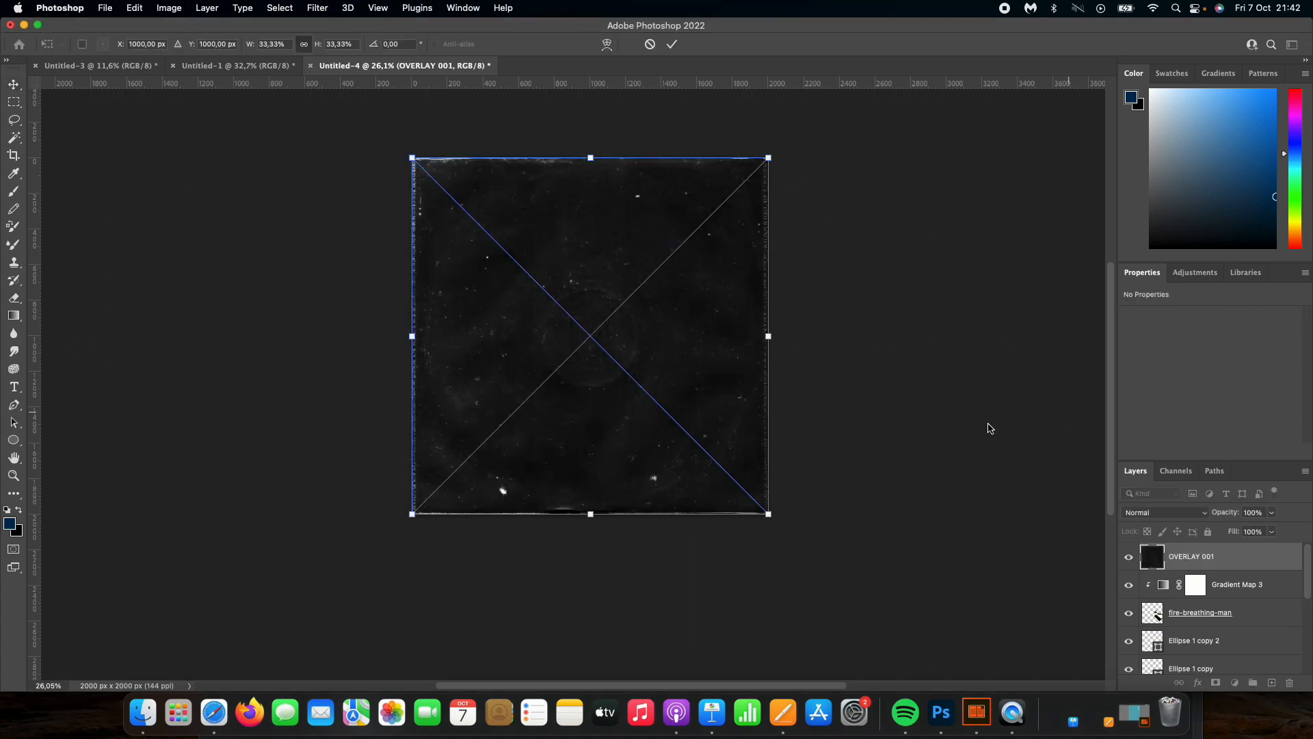
click(673, 45)
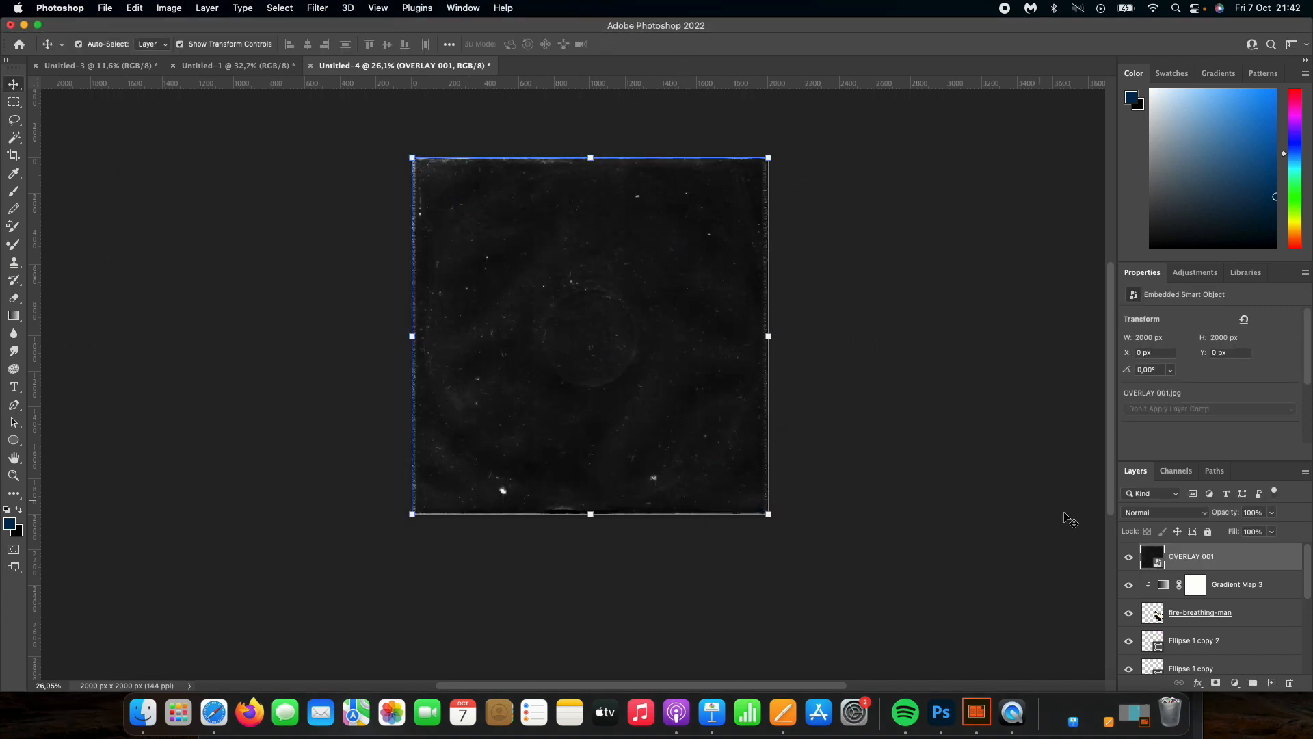
click(1170, 518)
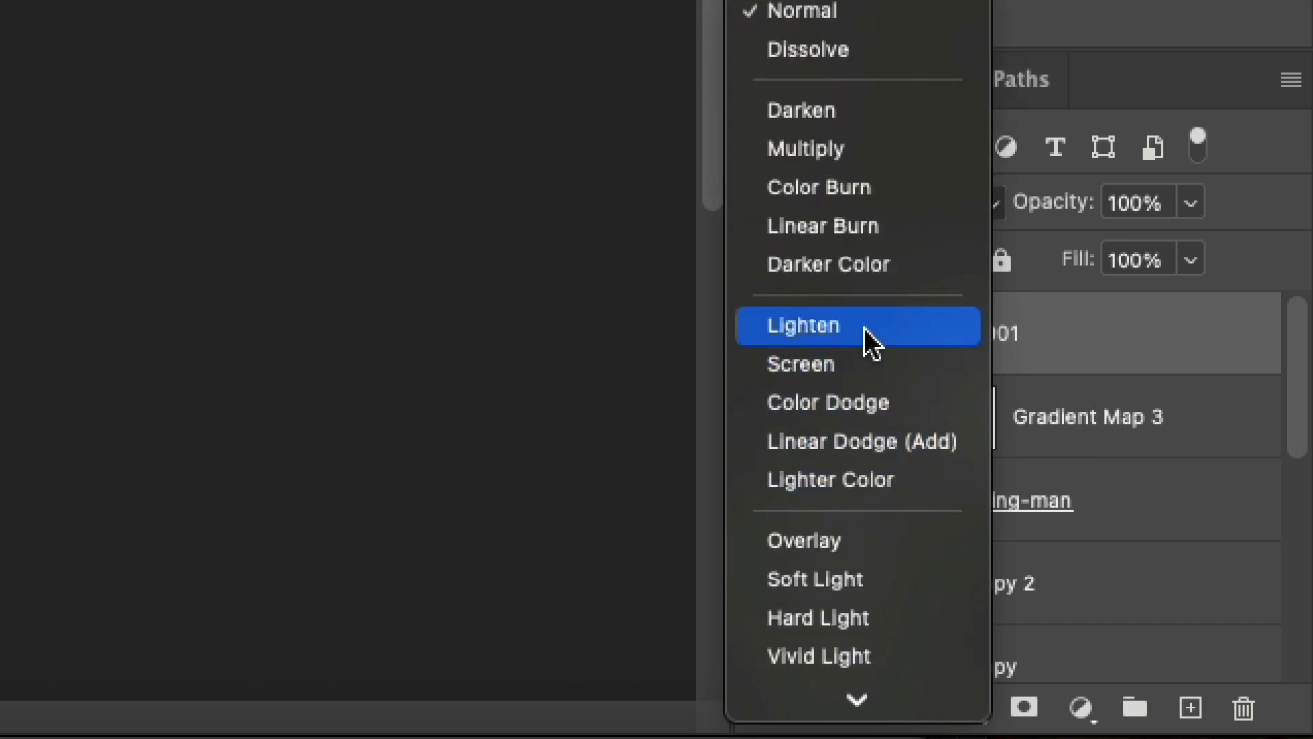
click(863, 332)
Place parental advisory.png from the travis colours folder in Finder, scaled down in the cover's lower-right corner.
click(142, 712)
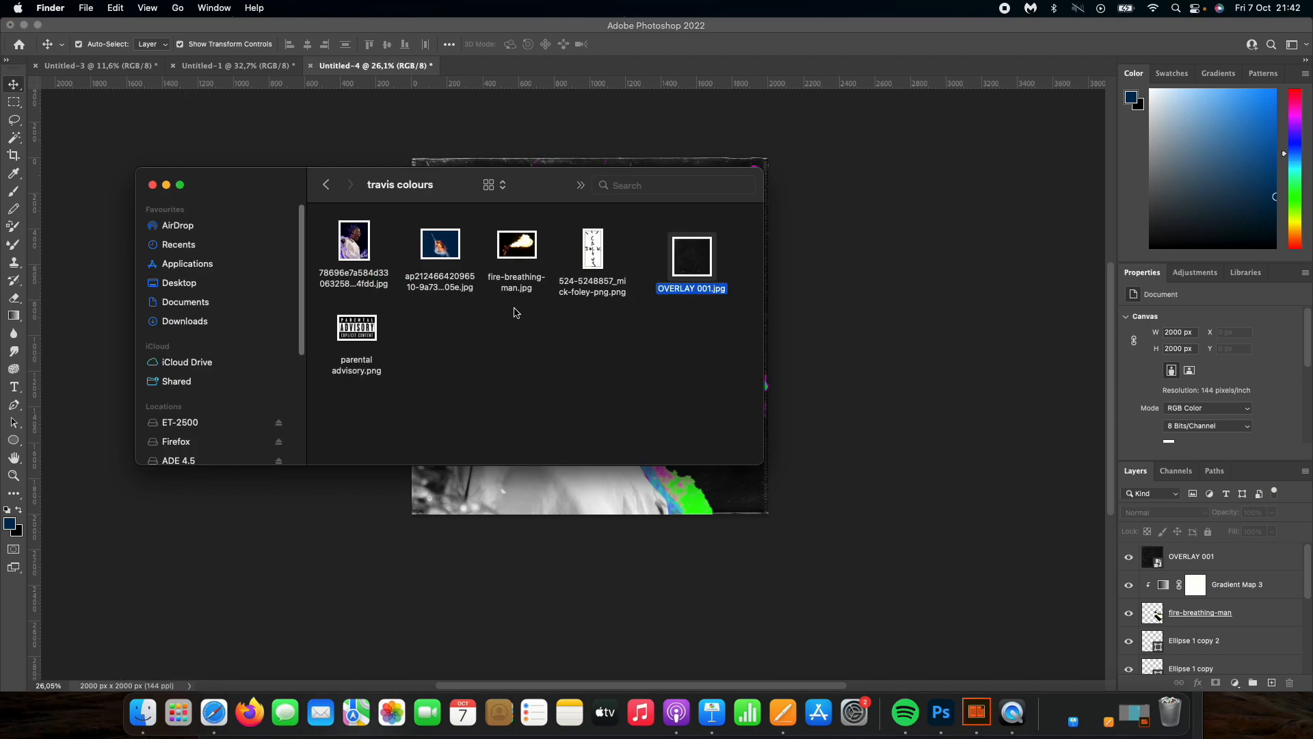
drag(373, 335, 561, 474)
drag(769, 222, 740, 472)
click(900, 412)
click(602, 130)
scroll(694, 331, left, 2)
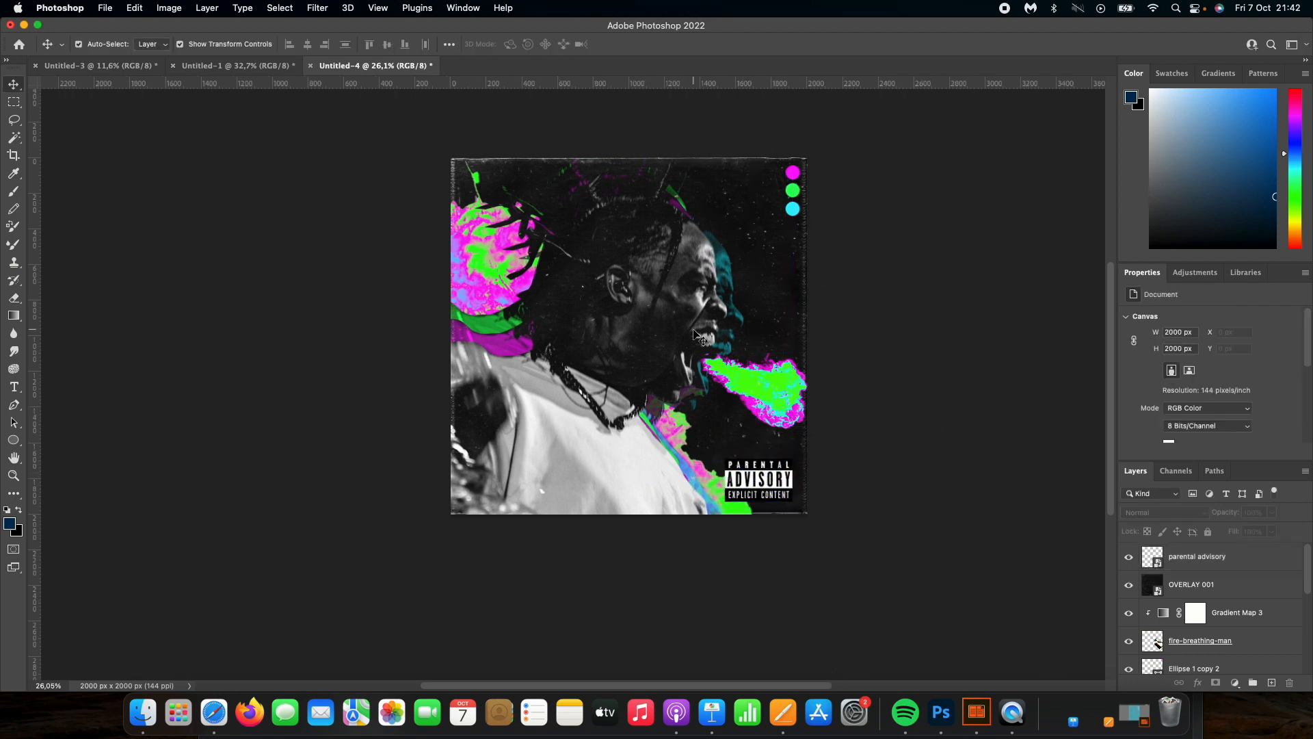
scroll(753, 346, right, 3)
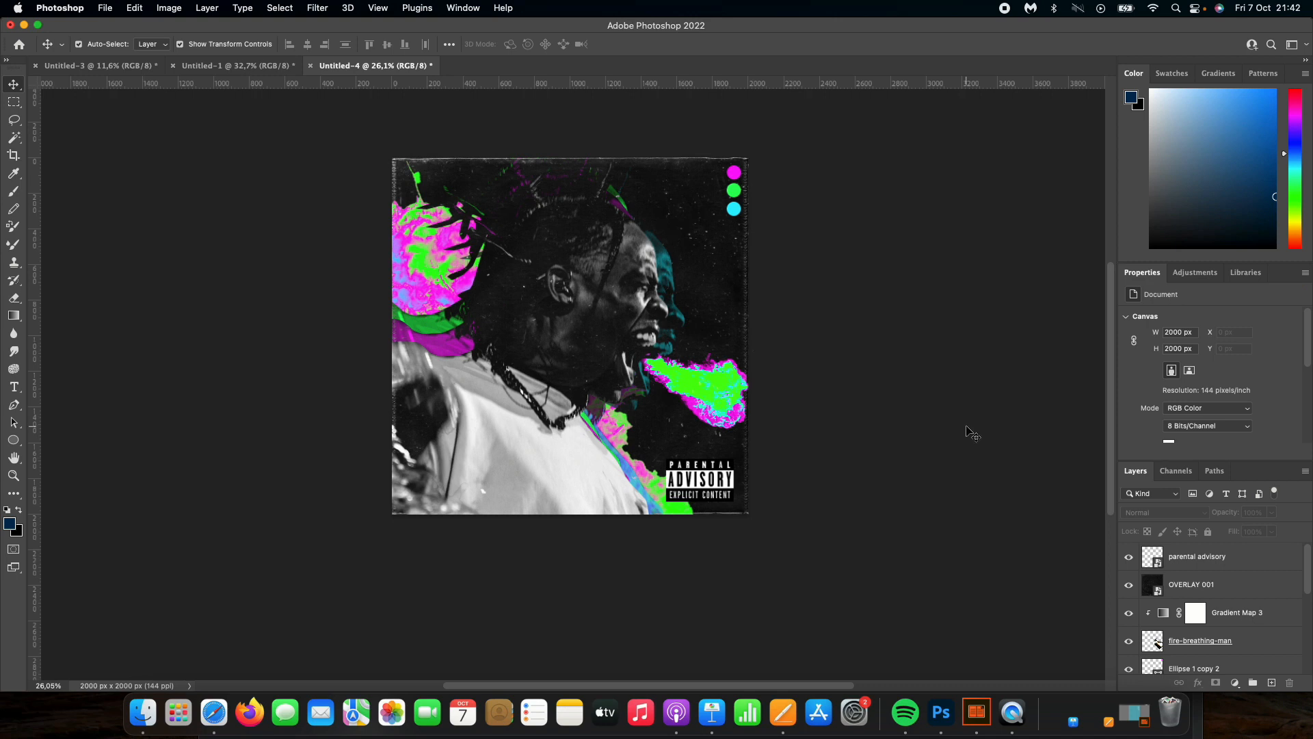